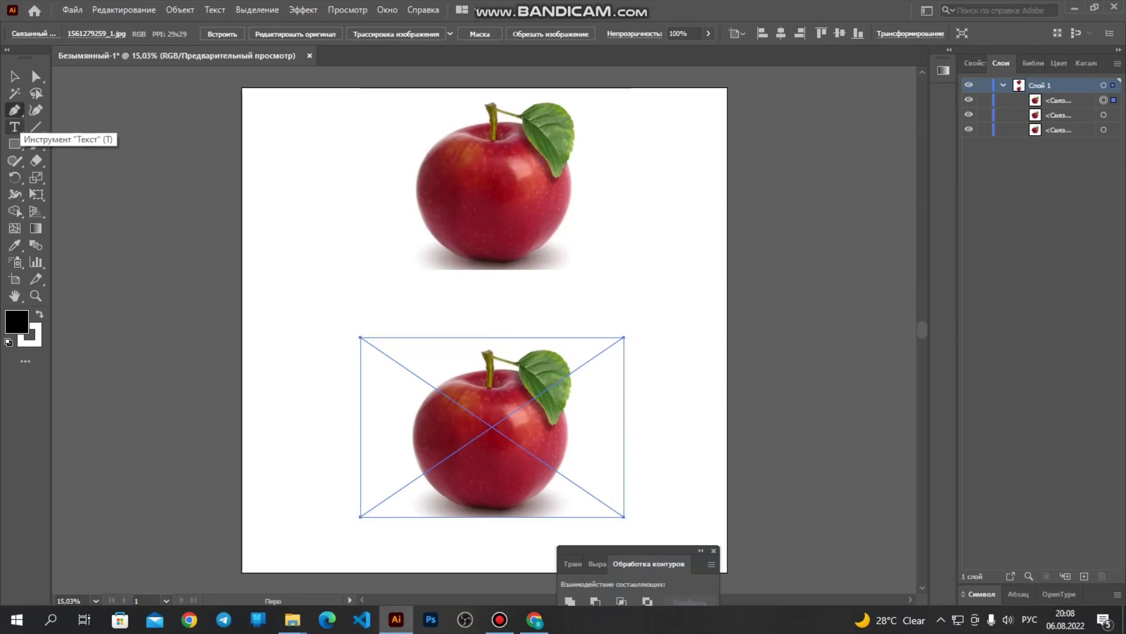
pyautogui.click(15, 76)
pyautogui.click(300, 328)
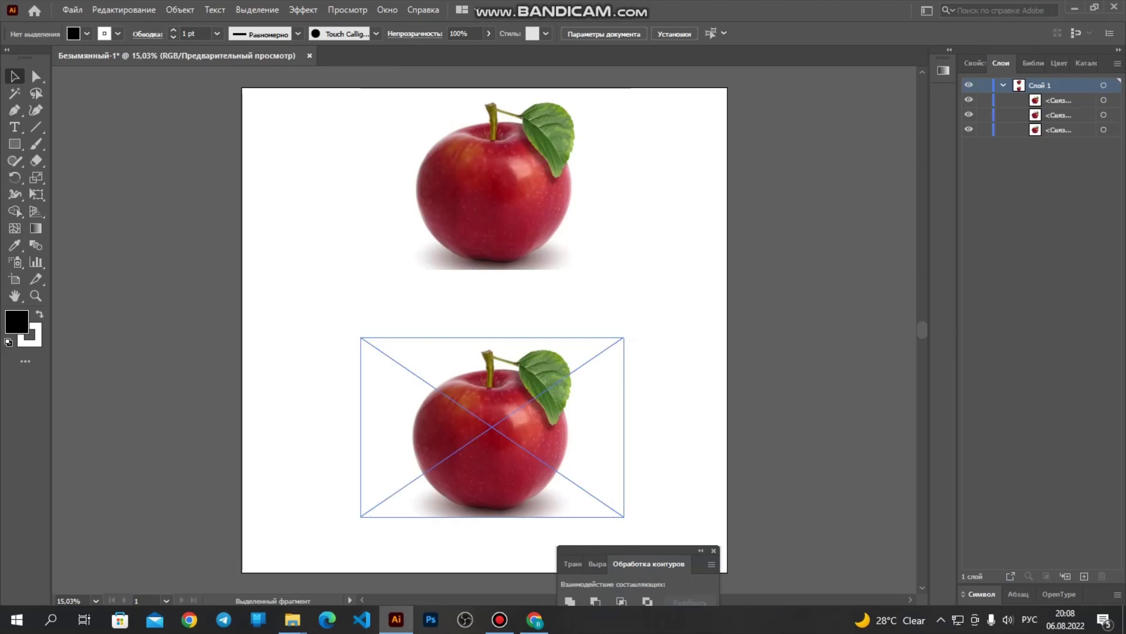
pyautogui.scroll(2, 528, 252)
pyautogui.scroll(-4, 463, 264)
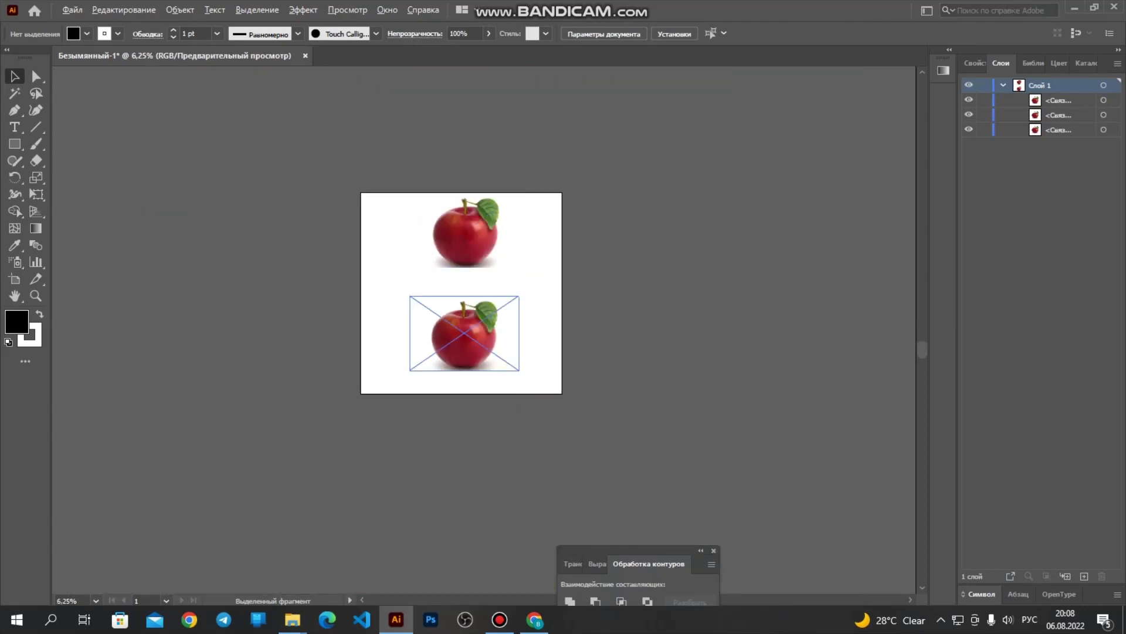
pyautogui.scroll(6, 534, 293)
pyautogui.scroll(-5, 502, 200)
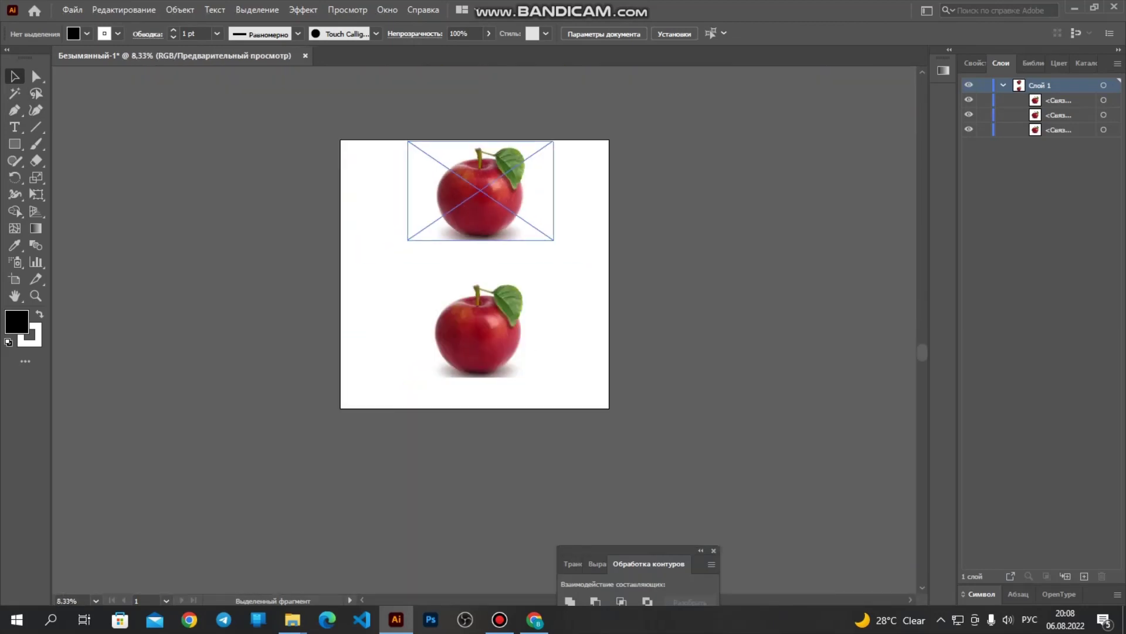
pyautogui.scroll(5, 628, 358)
pyautogui.scroll(-4, 391, 352)
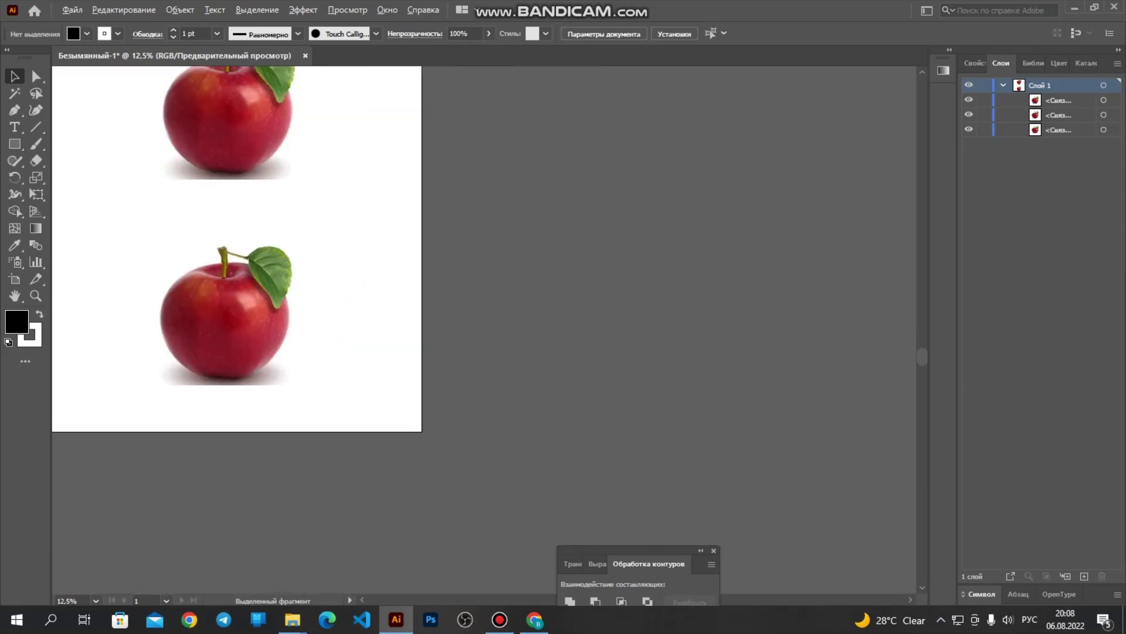
pyautogui.scroll(-4, 572, 316)
pyautogui.scroll(5, 485, 313)
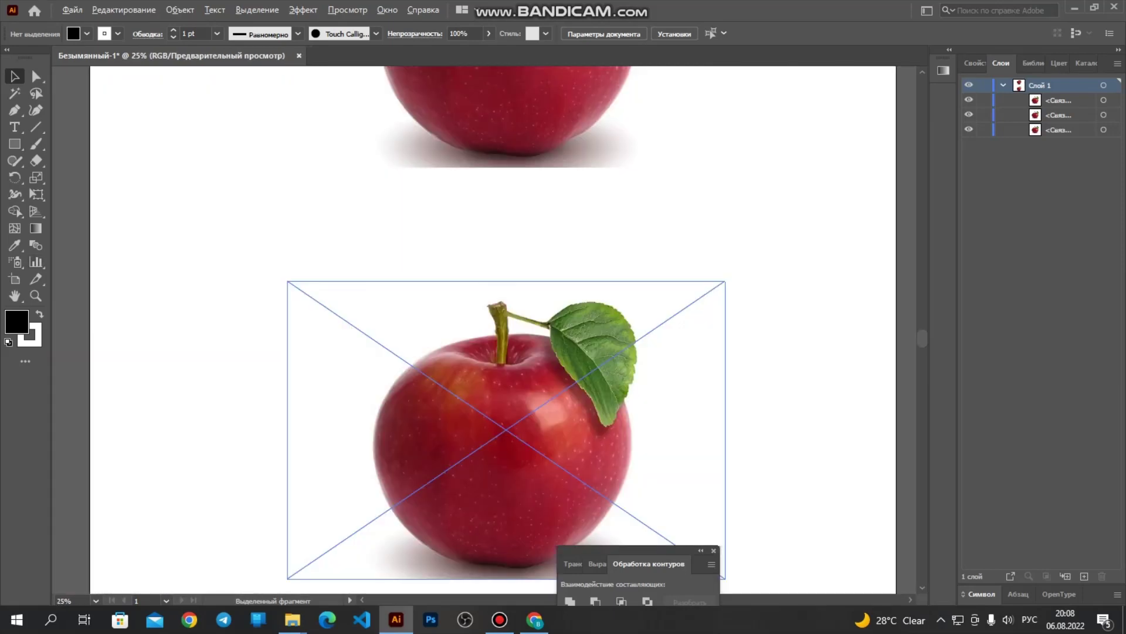
pyautogui.scroll(-4, 504, 264)
pyautogui.scroll(2, 526, 208)
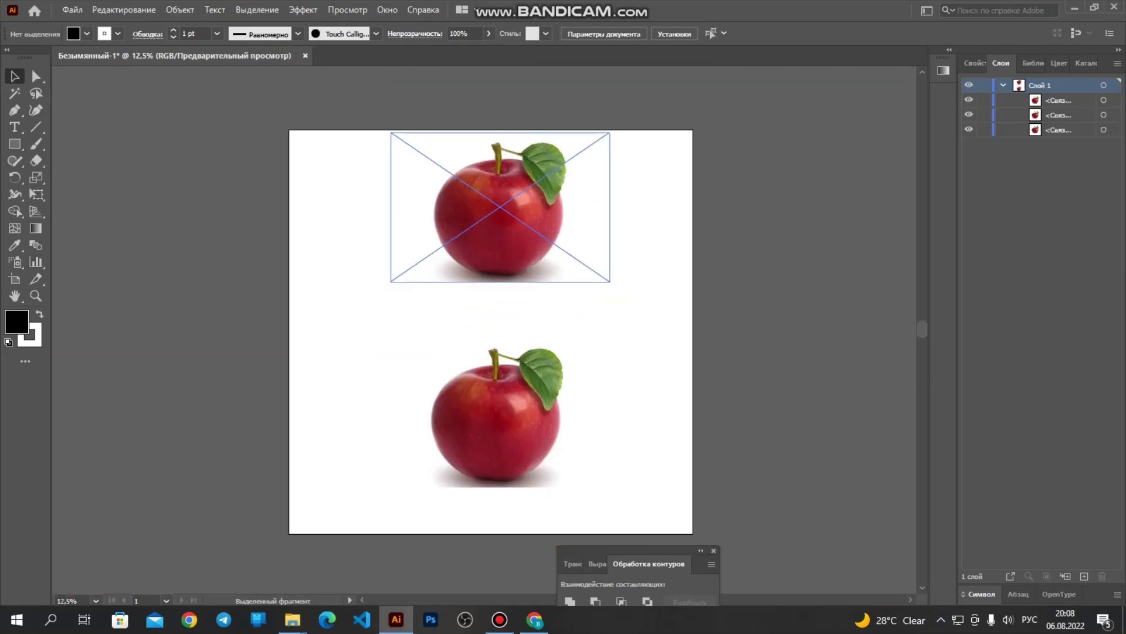
pyautogui.scroll(-1, 505, 420)
pyautogui.scroll(5, 505, 420)
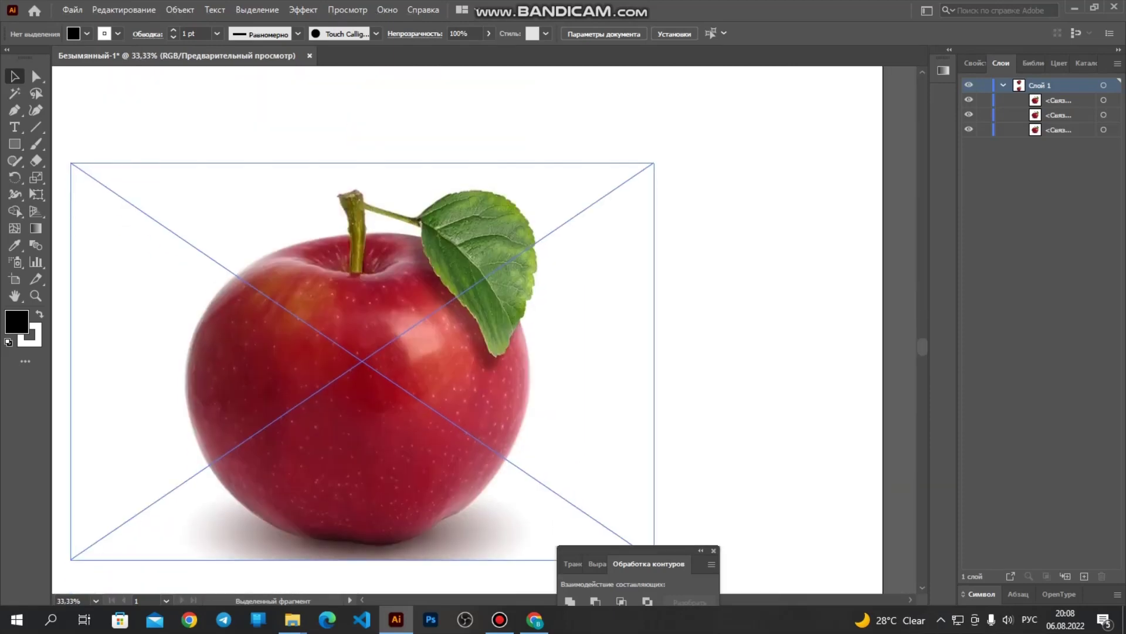
pyautogui.scroll(-4, 327, 301)
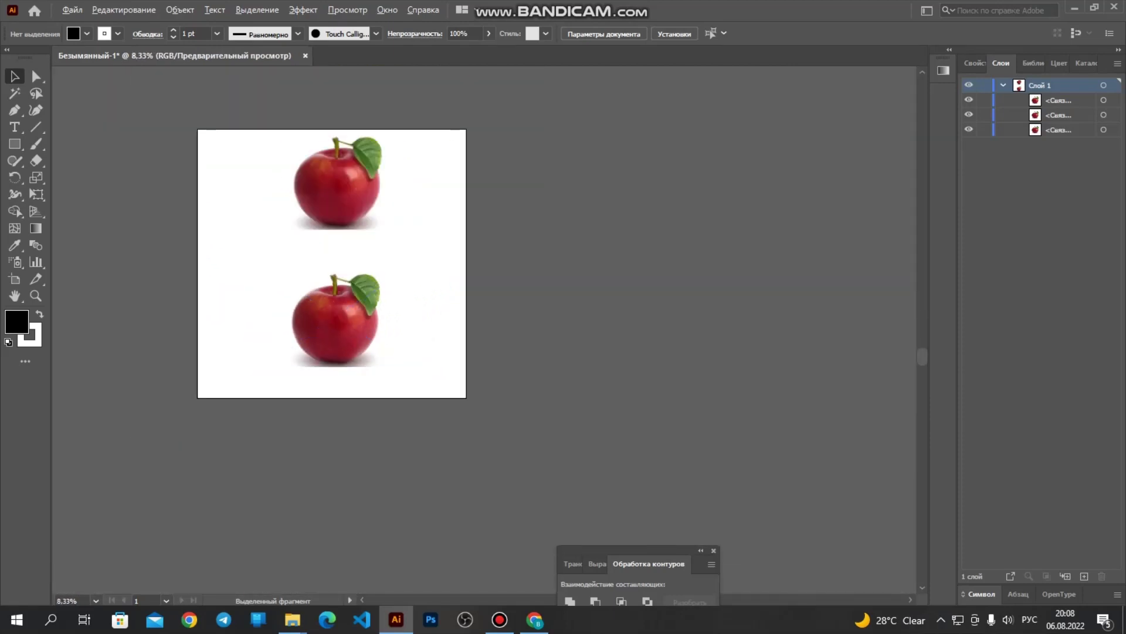
pyautogui.scroll(3, 283, 330)
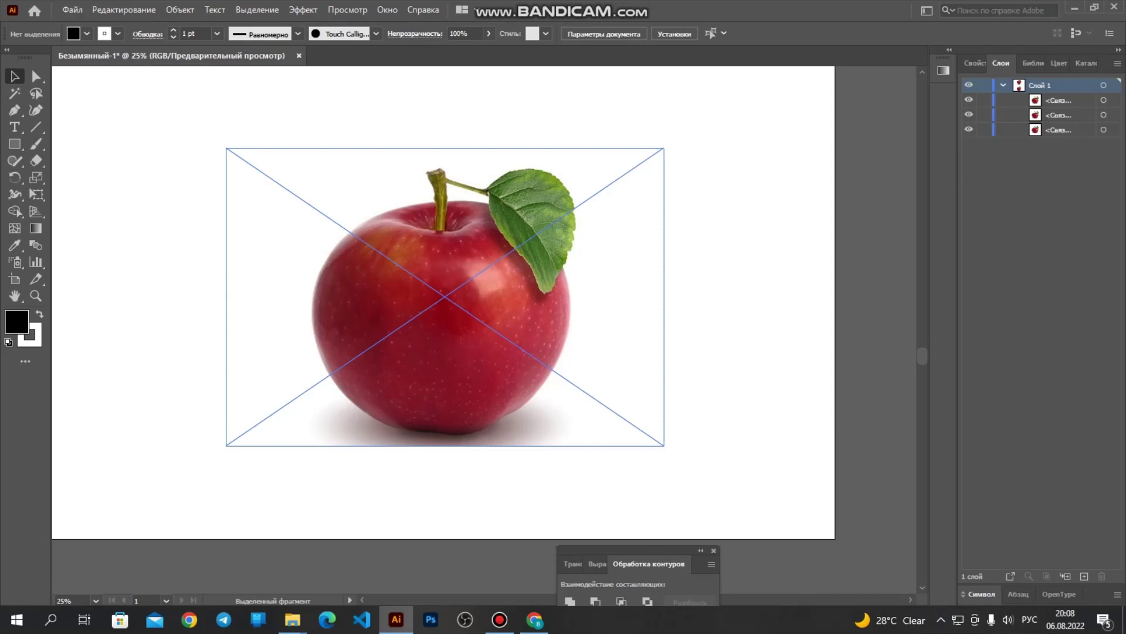
# Step: Nudge the lower apple picture slightly upward and deselect it, ready for tracing with the Pen tool
pyautogui.moveTo(283, 330); pyautogui.dragTo(284, 326)
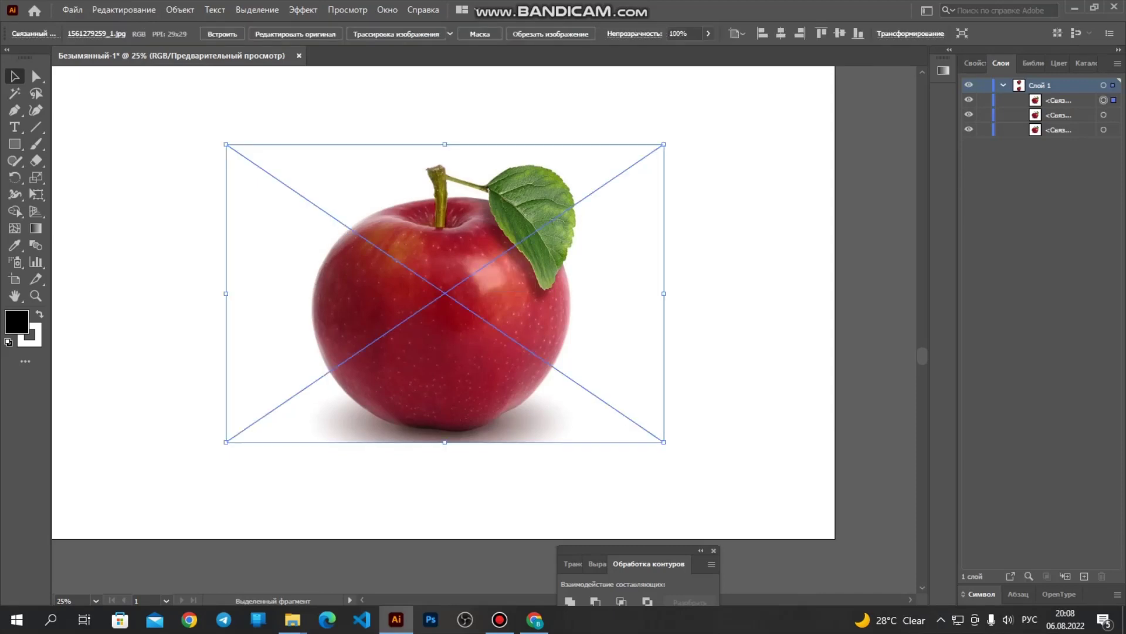
pyautogui.click(15, 111)
pyautogui.click(15, 77)
pyautogui.click(111, 105)
pyautogui.click(14, 110)
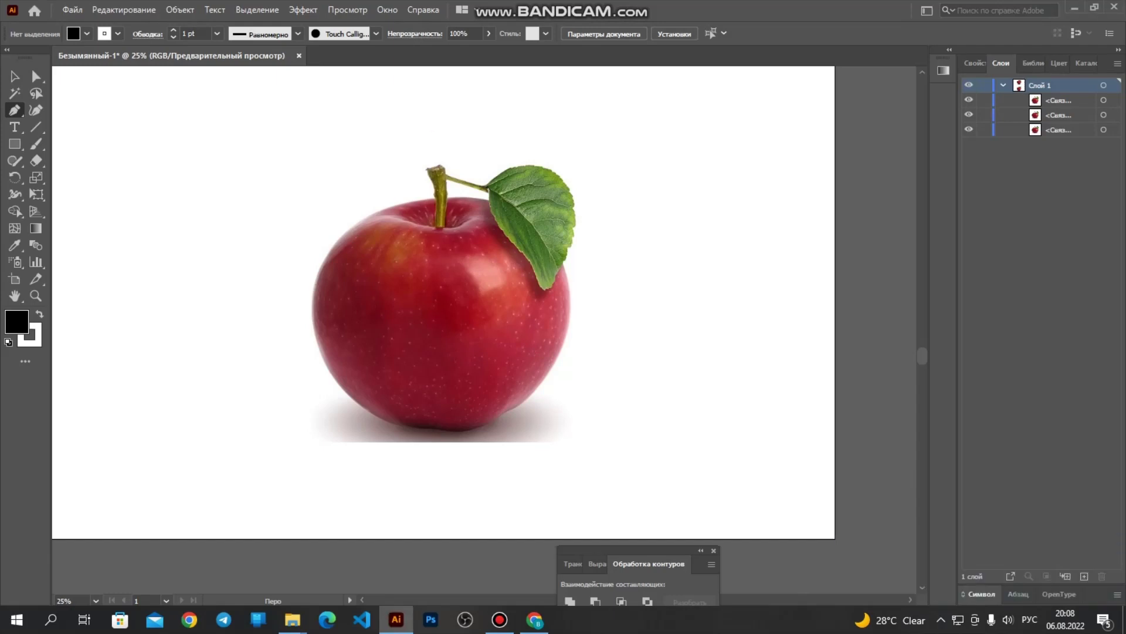
# Step: Trace the apple's upper-left edge with straight Pen segments, from left of the stem down to the middle of its left side
pyautogui.click(405, 203)
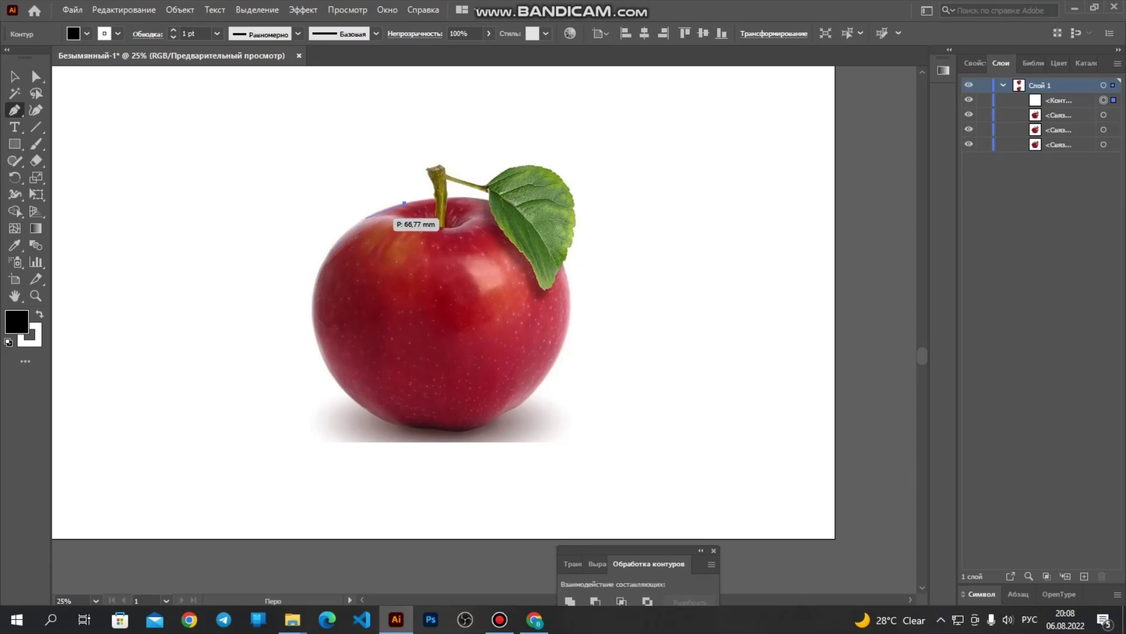
pyautogui.click(365, 218)
pyautogui.click(333, 243)
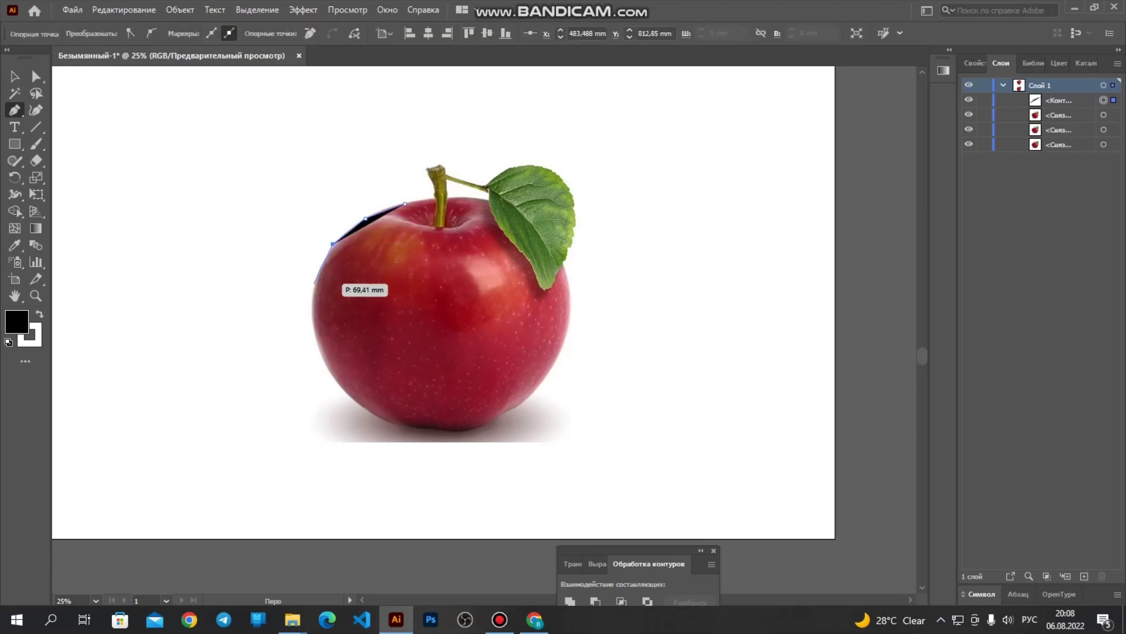
pyautogui.click(315, 284)
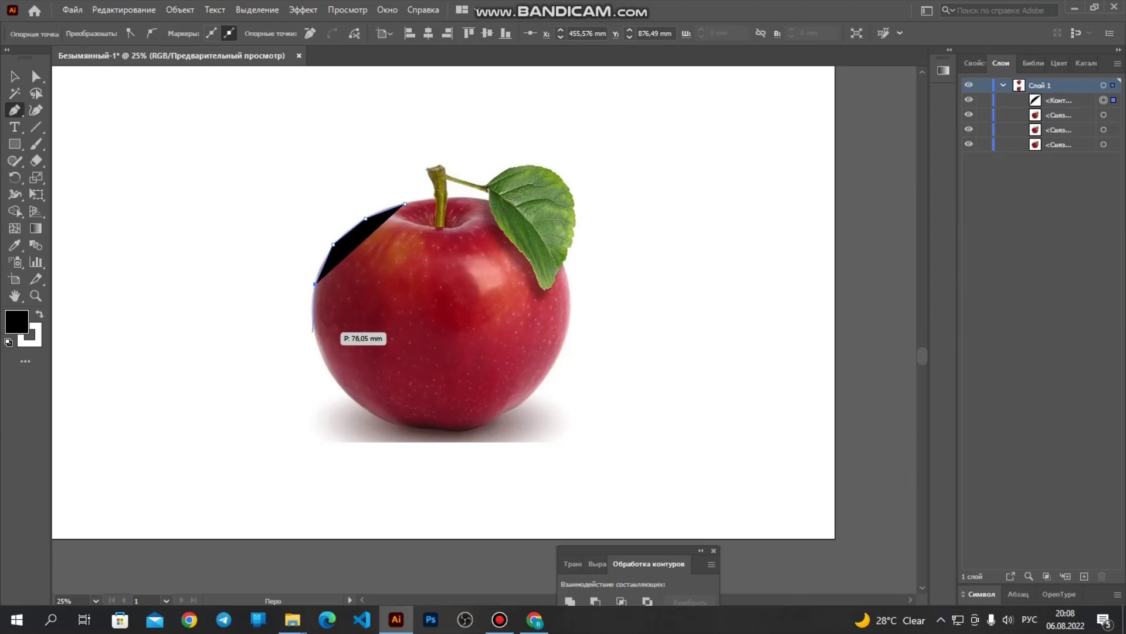
pyautogui.click(311, 322)
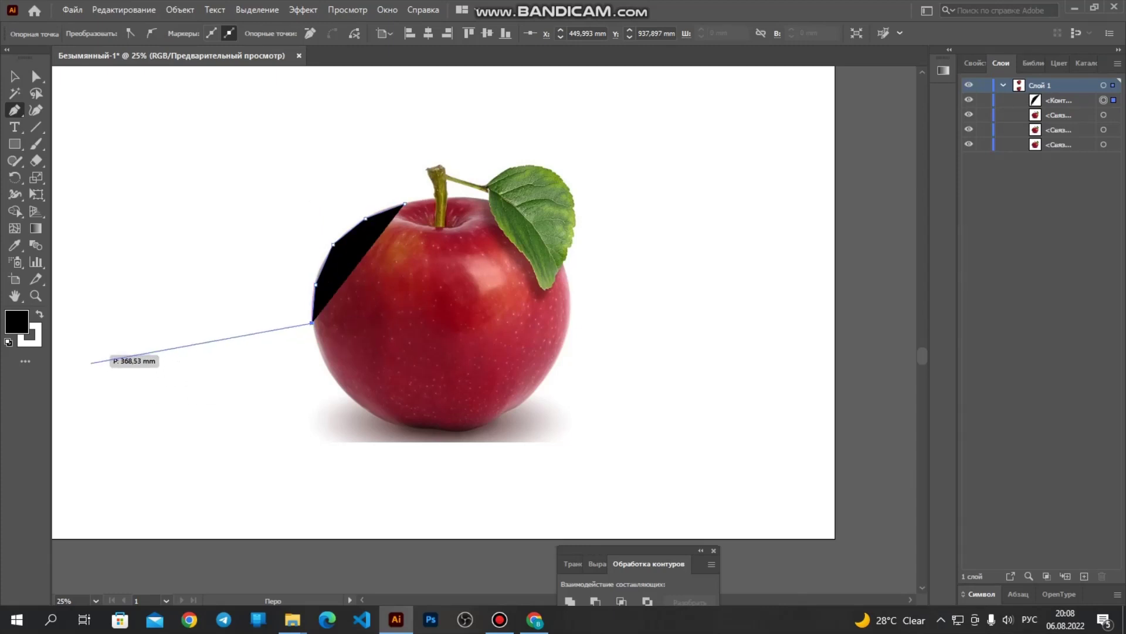
pyautogui.click(40, 314)
pyautogui.click(39, 314)
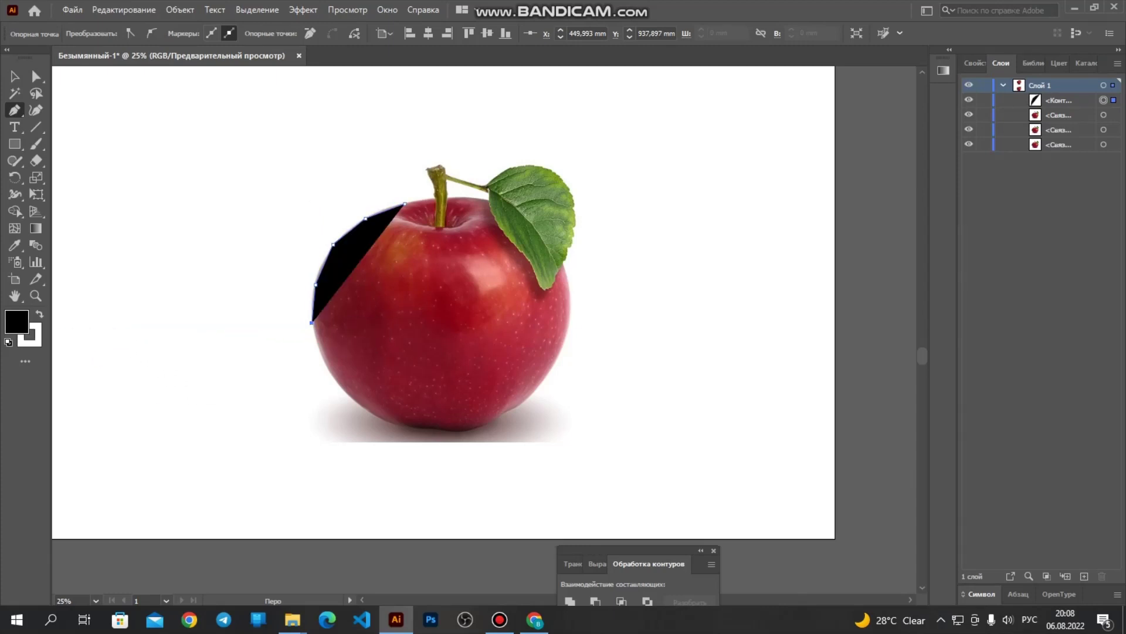
pyautogui.click(39, 313)
pyautogui.click(39, 314)
pyautogui.doubleClick(17, 322)
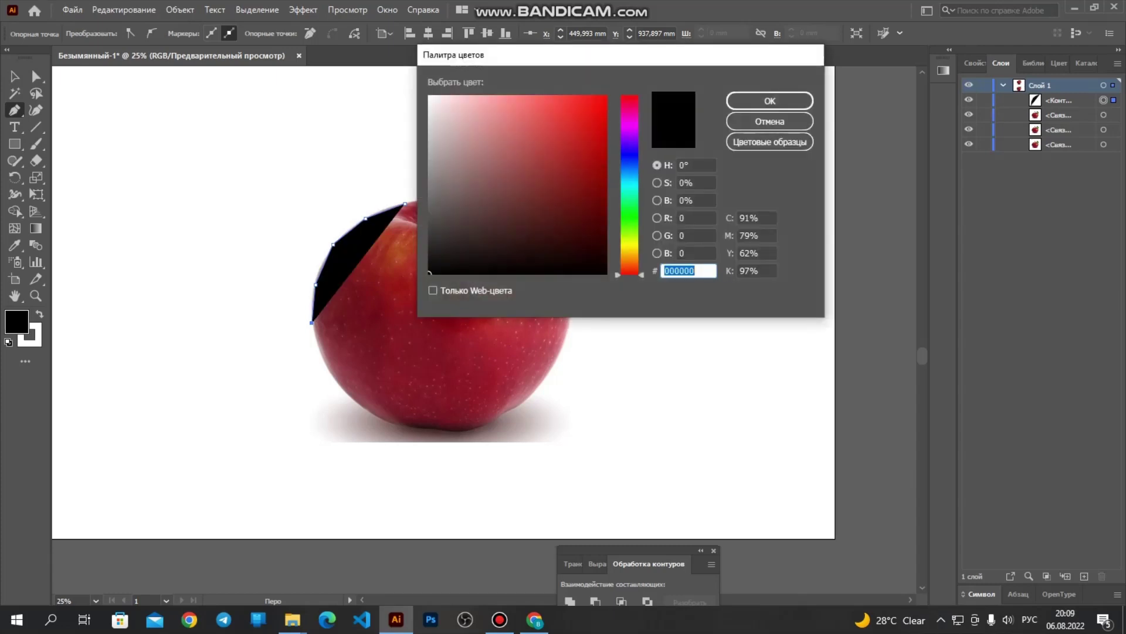
pyautogui.click(770, 122)
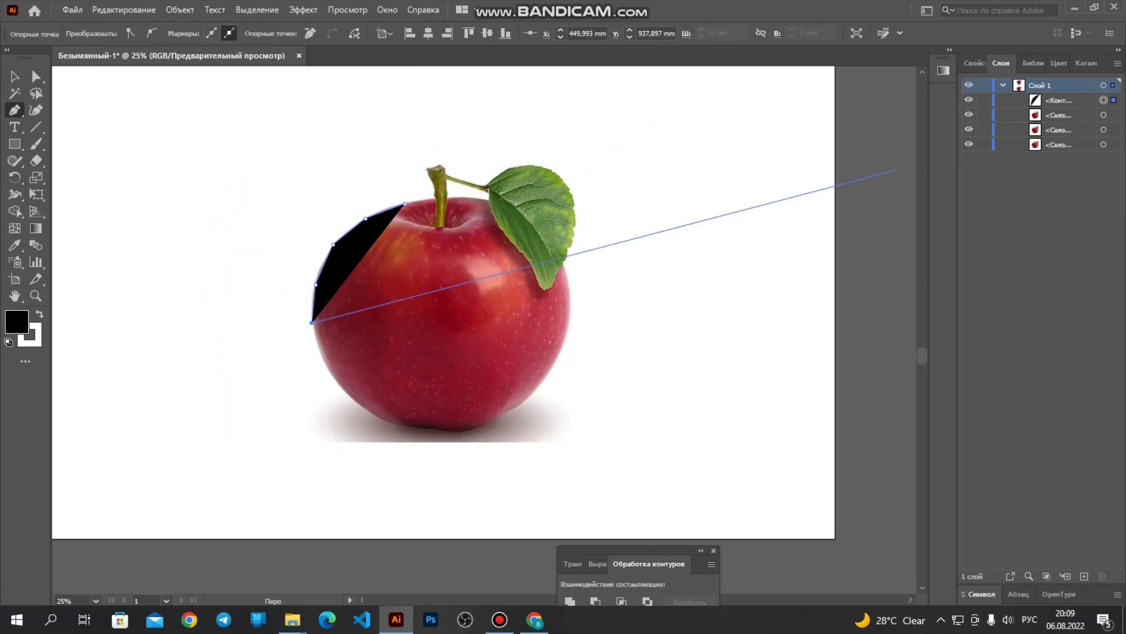
# Step: Set the apple path's fill to none and continue the outline down the lower-left side to the apple's base
pyautogui.press('F6')
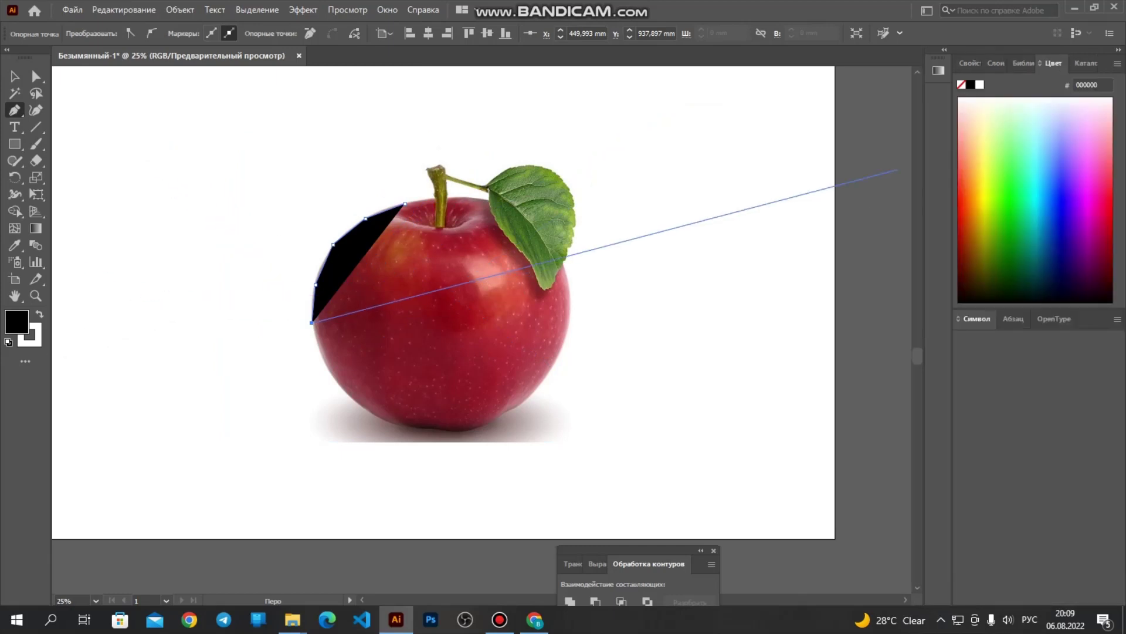
pyautogui.click(962, 85)
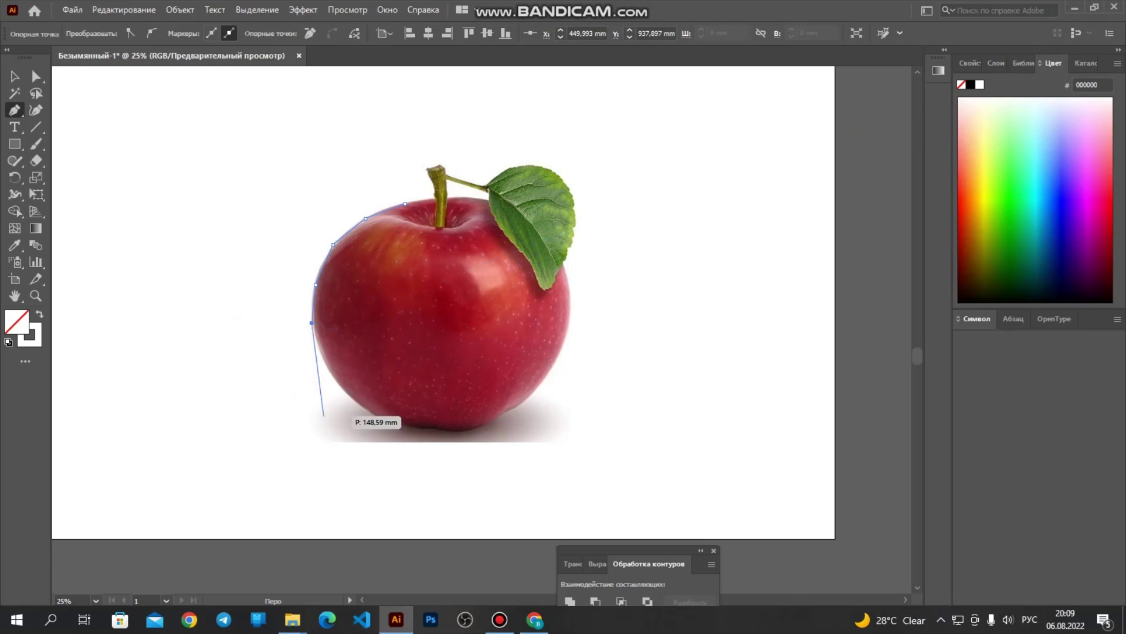
pyautogui.click(325, 365)
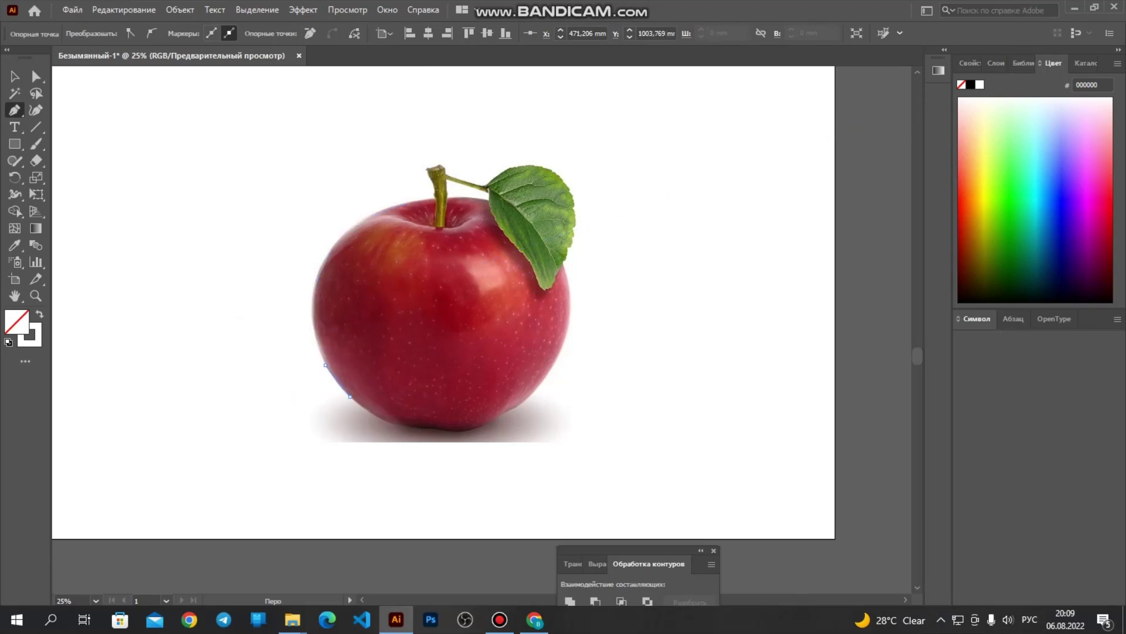
pyautogui.click(349, 395)
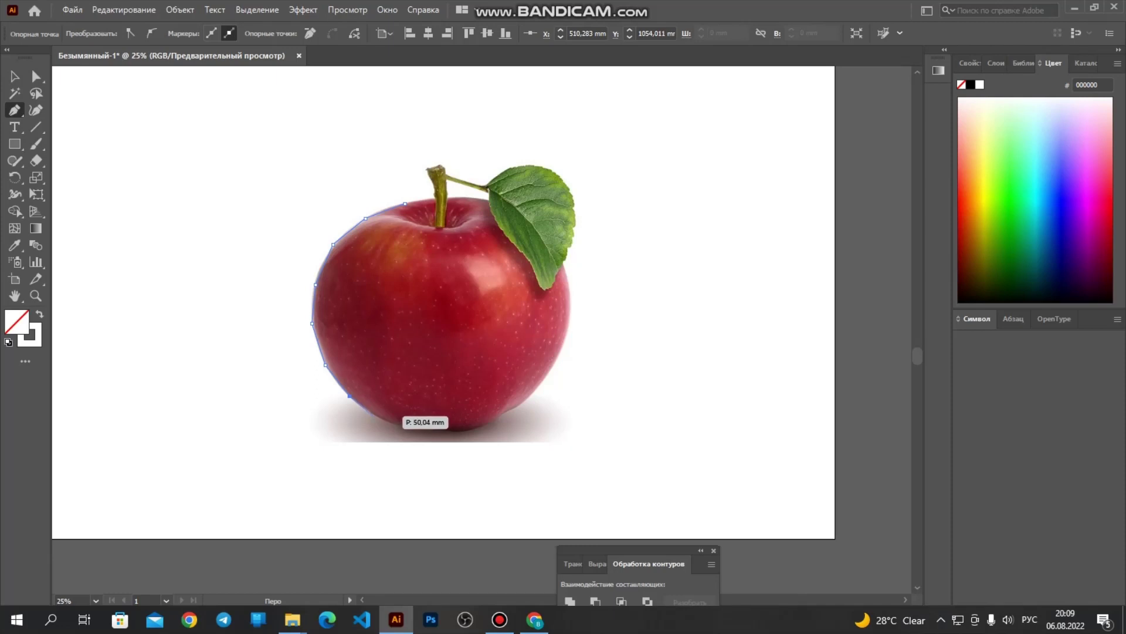
pyautogui.click(374, 416)
pyautogui.click(411, 428)
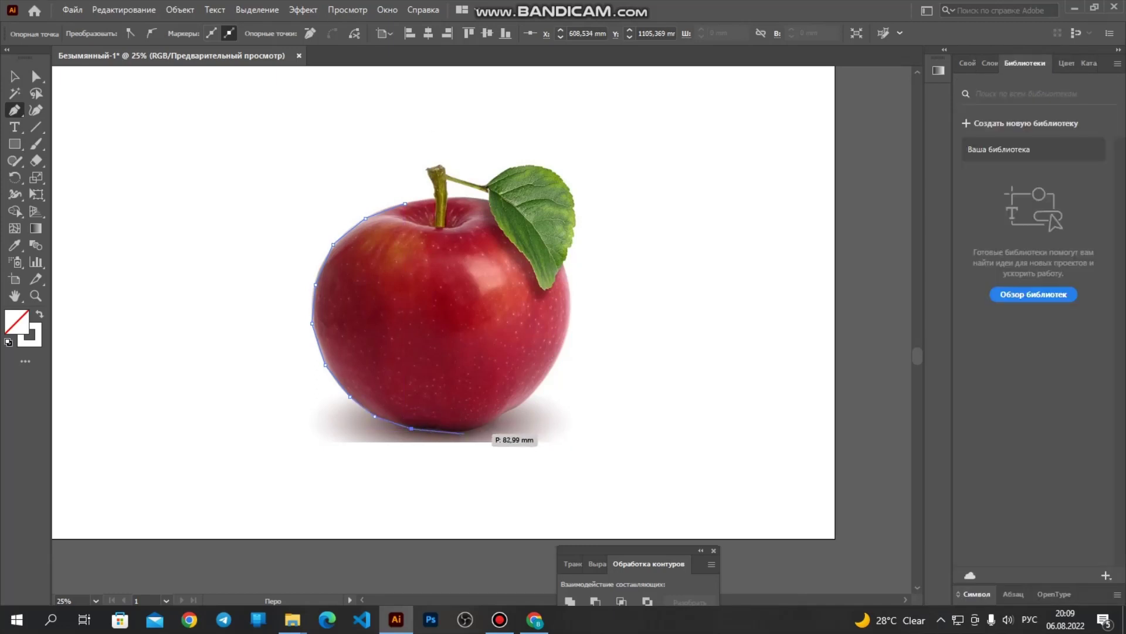
# Step: Continue the path along the apple's bottom and up its right side to just below the leaf
pyautogui.click(465, 432)
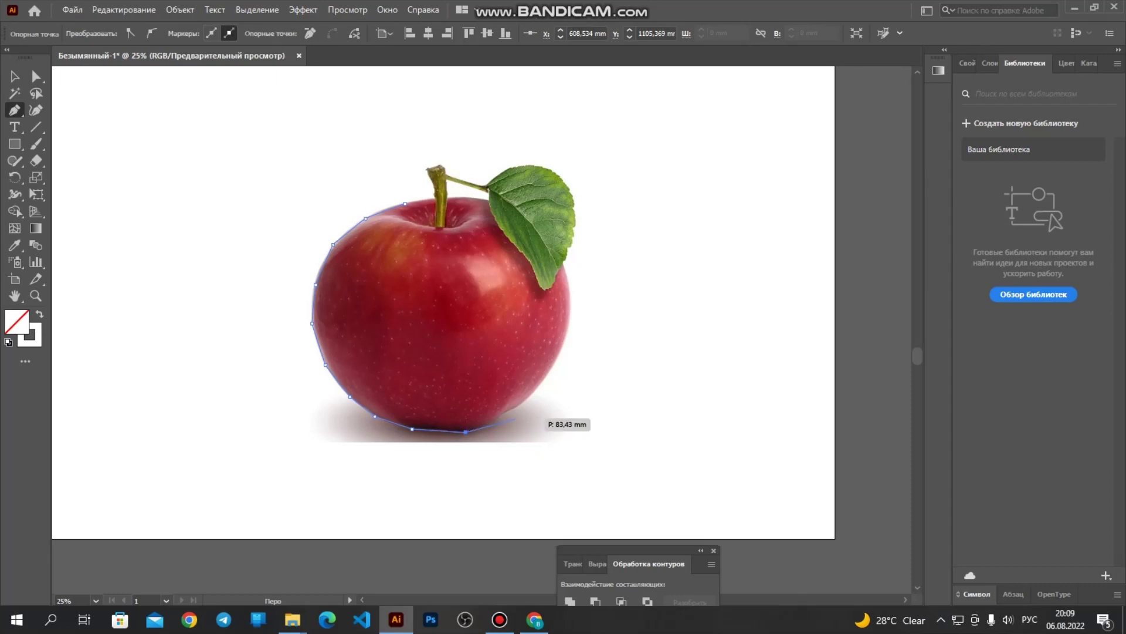
pyautogui.click(513, 410)
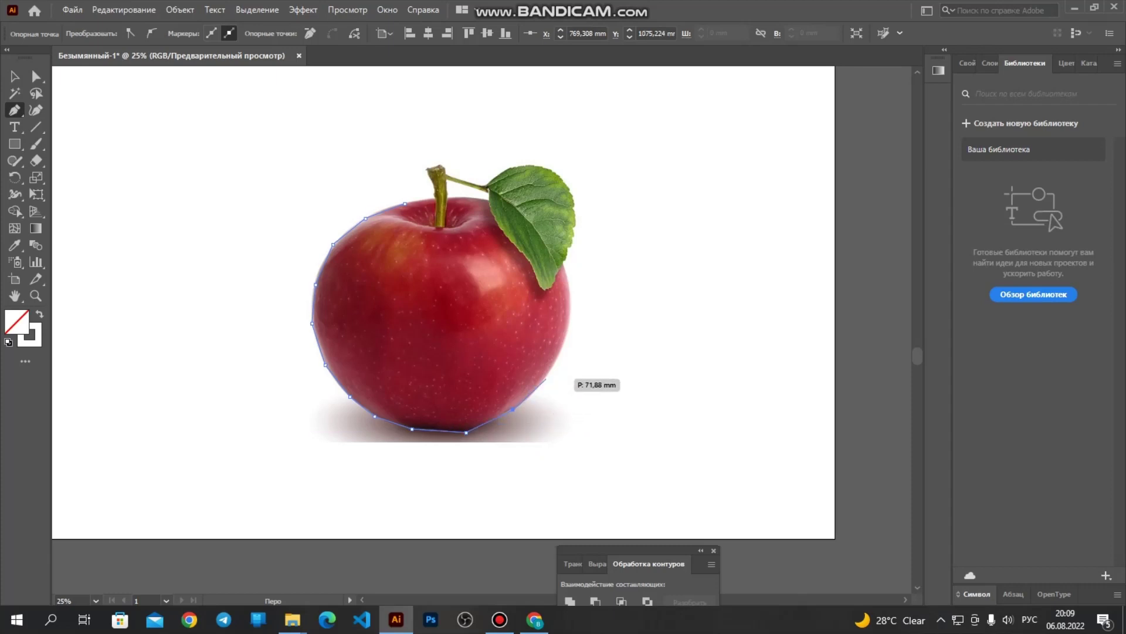
pyautogui.click(549, 373)
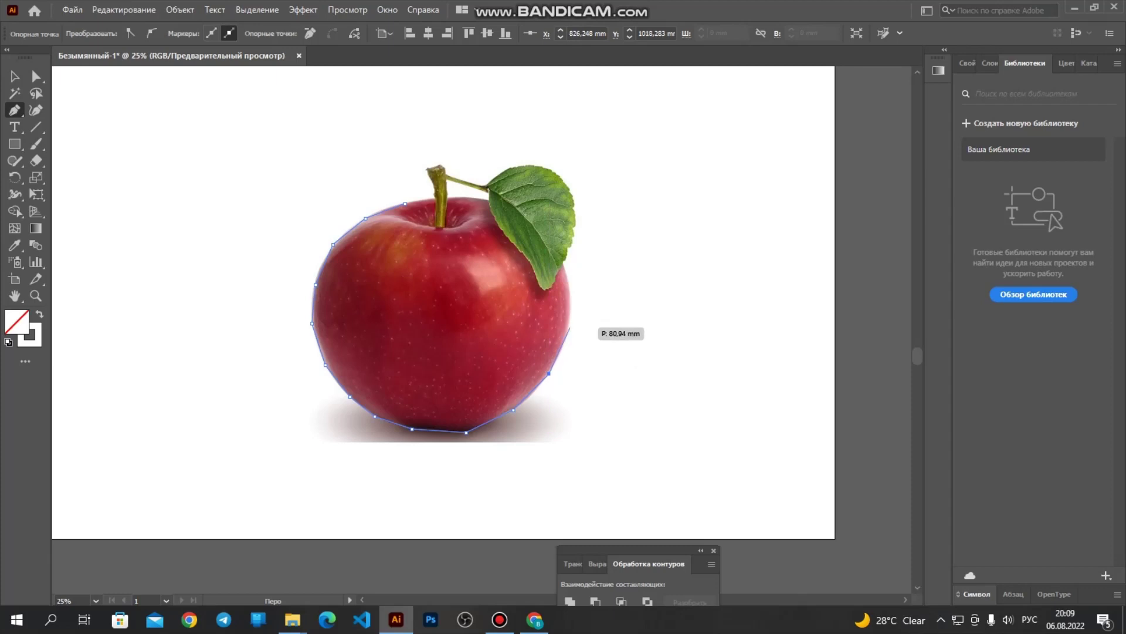
pyautogui.click(569, 289)
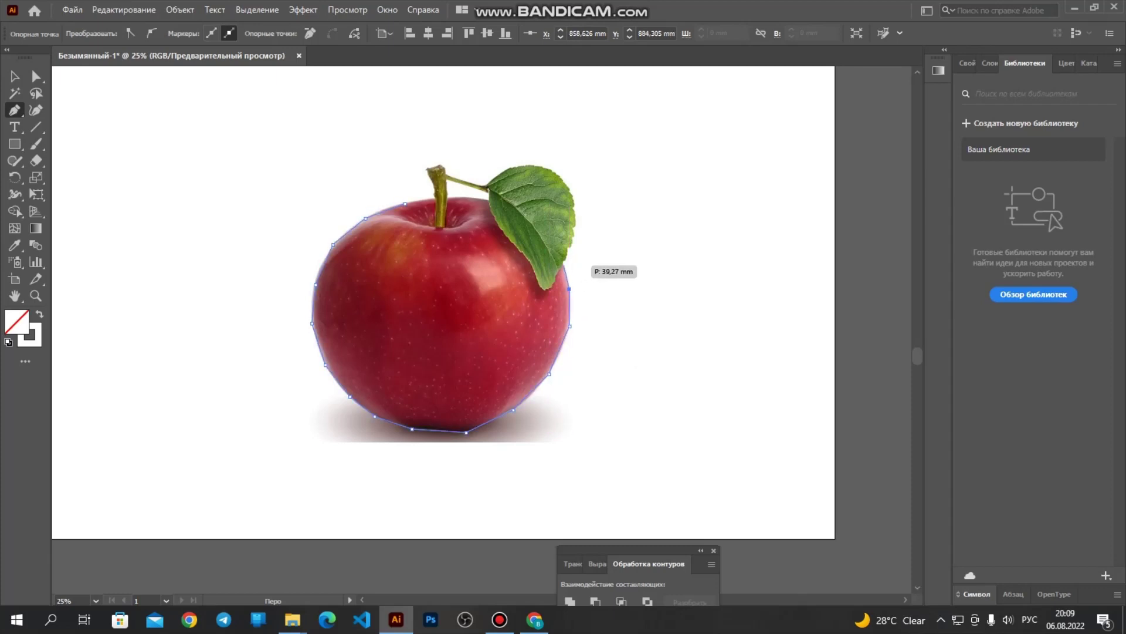
# Step: Extend the path around the leaf's outer edge and over its top, undoing and replacing the misplaced anchor on the upper edge
pyautogui.click(563, 264)
pyautogui.click(575, 235)
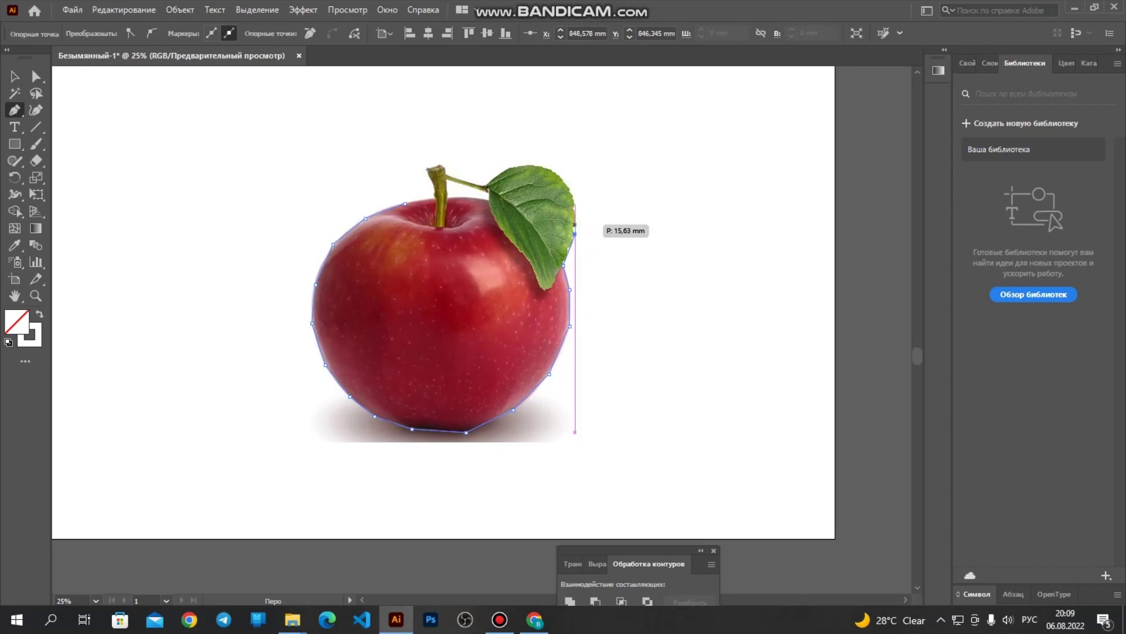
pyautogui.click(575, 207)
pyautogui.click(570, 187)
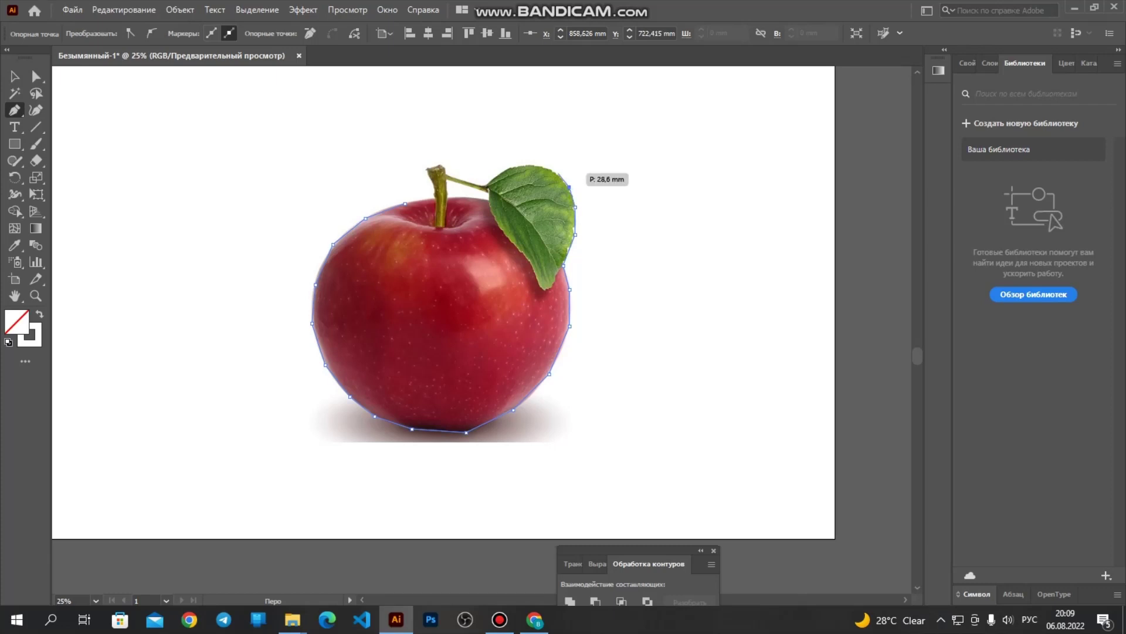
pyautogui.click(555, 171)
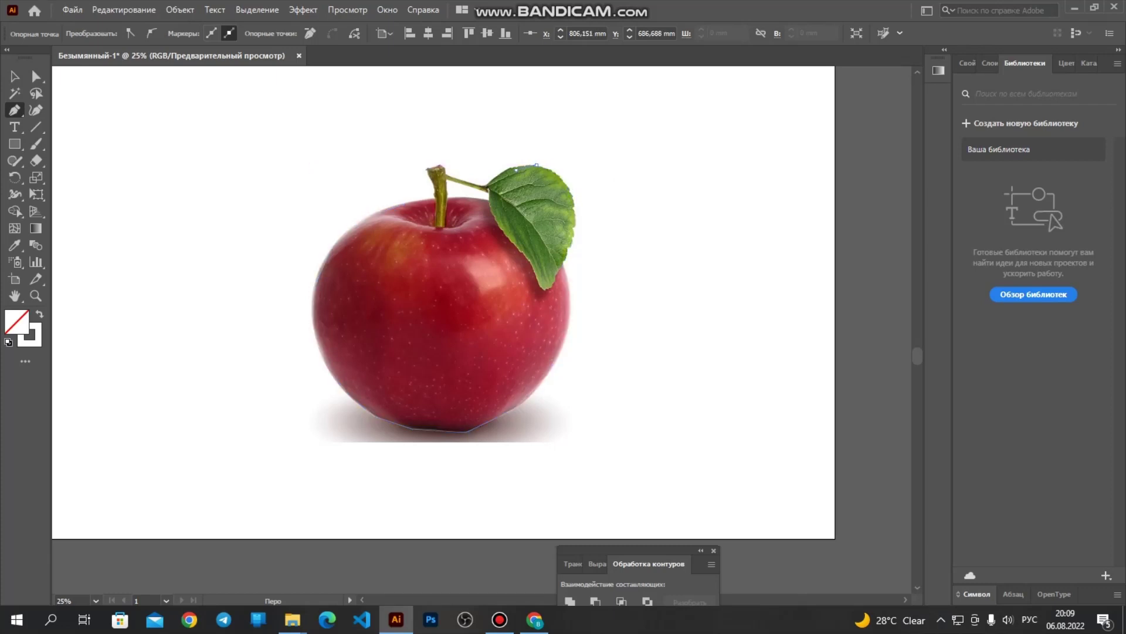
pyautogui.click(536, 165)
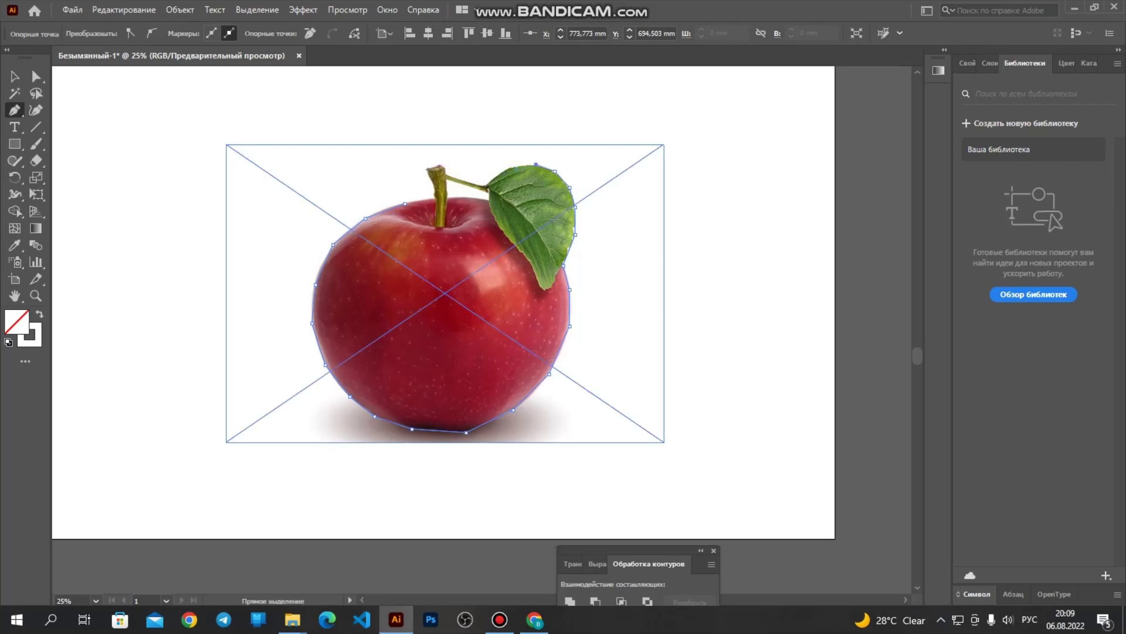
pyautogui.hotkey('ctrl', 'z')
pyautogui.click(509, 169)
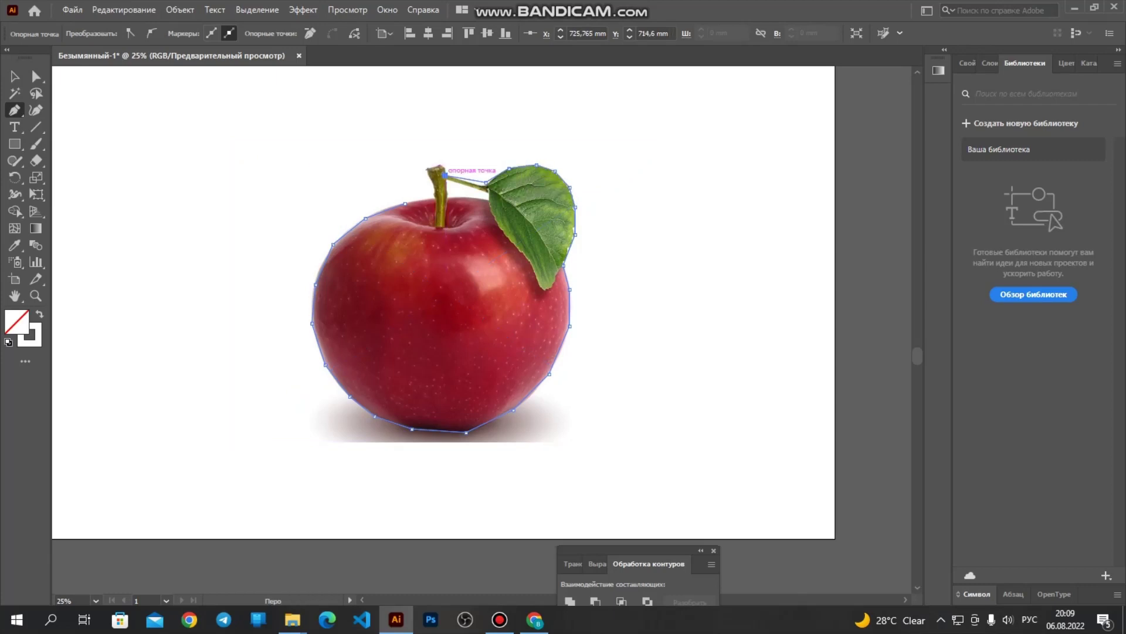
# Step: Trace around the top and left side of the stem and close the outline at its starting point on the apple
pyautogui.click(444, 166)
pyautogui.click(431, 165)
pyautogui.click(426, 171)
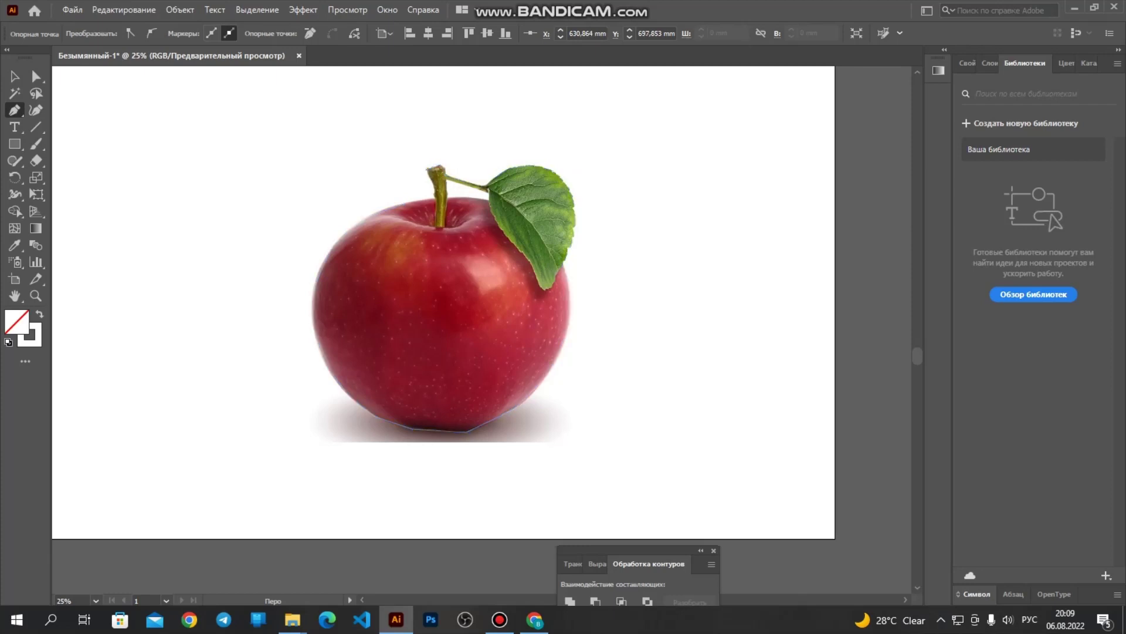
pyautogui.click(428, 178)
pyautogui.click(434, 197)
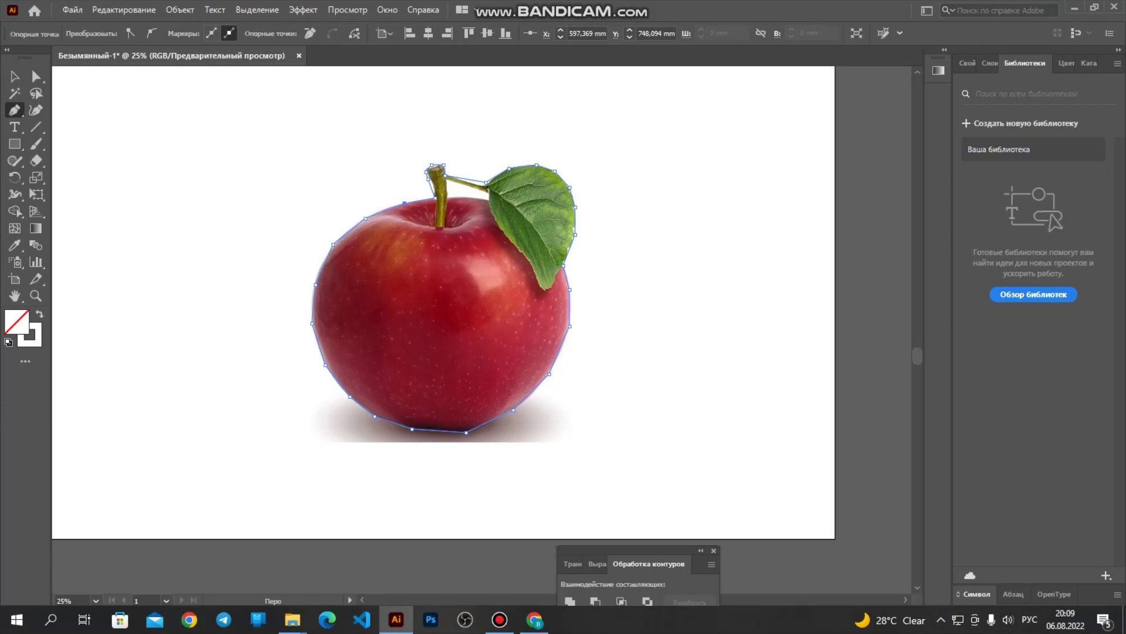
# Step: Start a new Pen path on the stem's right side and trace under the thin leaf stalk to the leaf's upper left edge
pyautogui.click(445, 197)
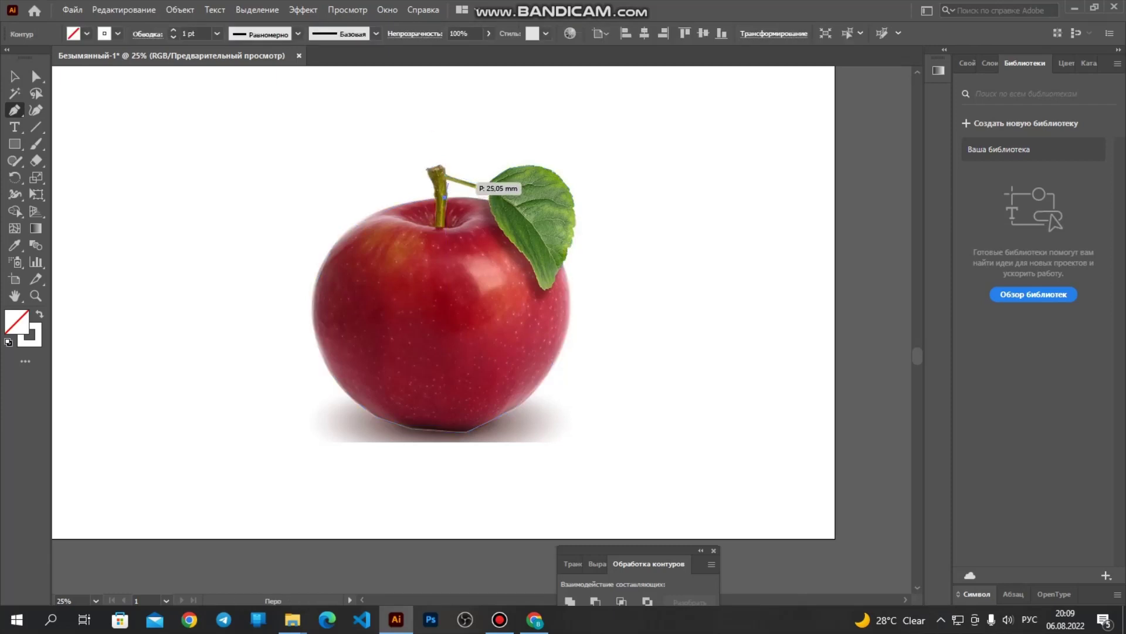
pyautogui.click(446, 183)
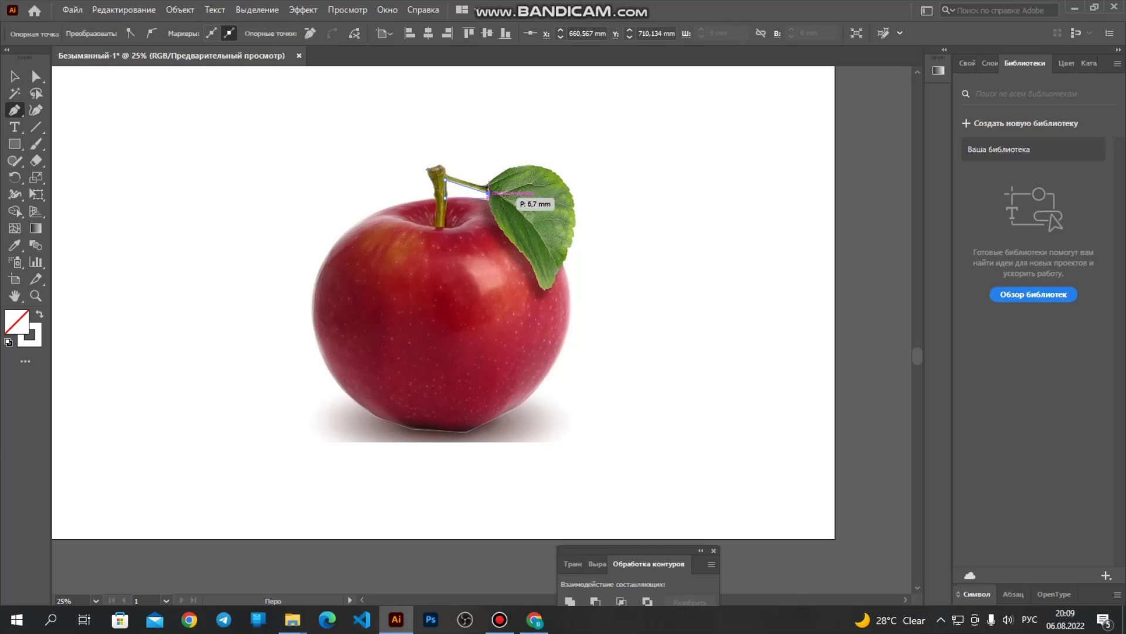
pyautogui.click(488, 192)
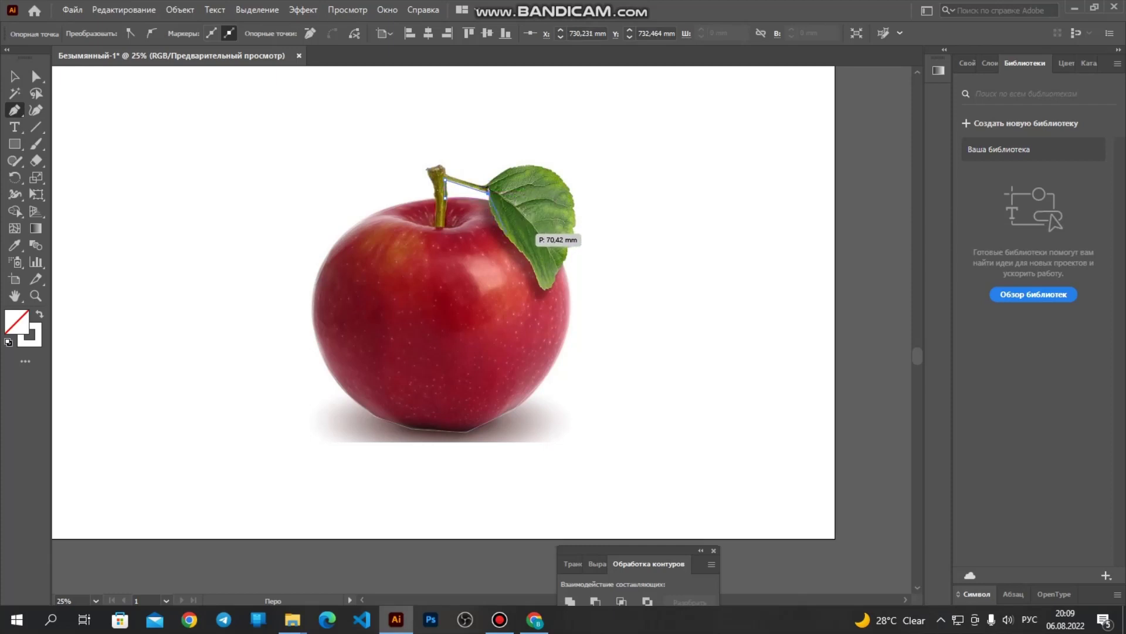
pyautogui.click(493, 218)
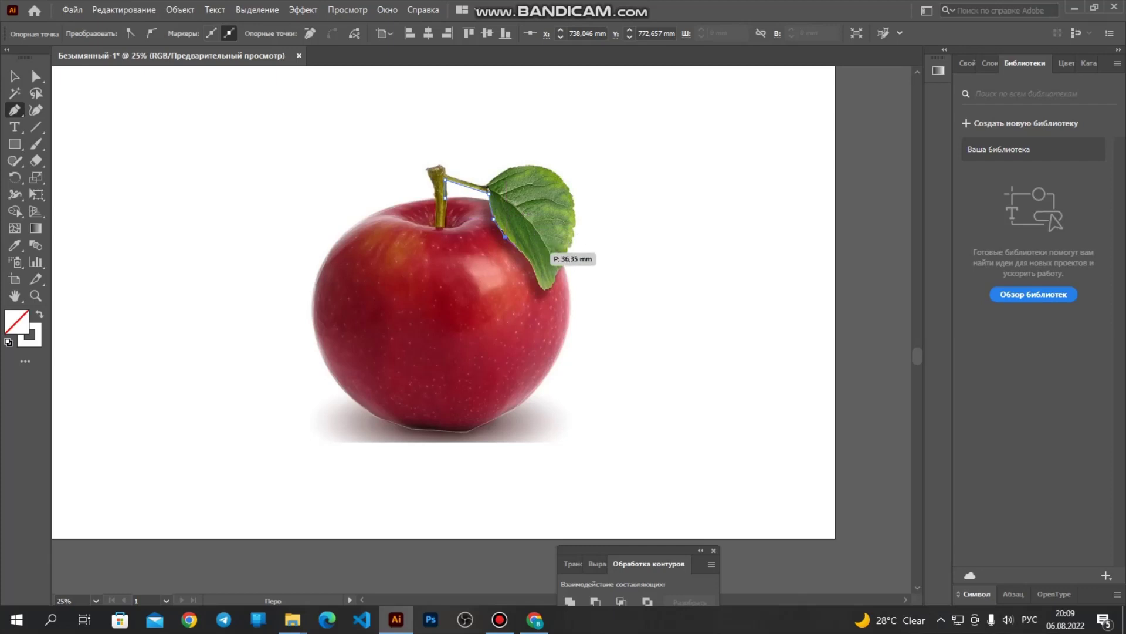
# Step: Continue the inner path along the leaf's lower left edge, around its tip and up to the outer outline on the right
pyautogui.click(527, 255)
pyautogui.click(534, 274)
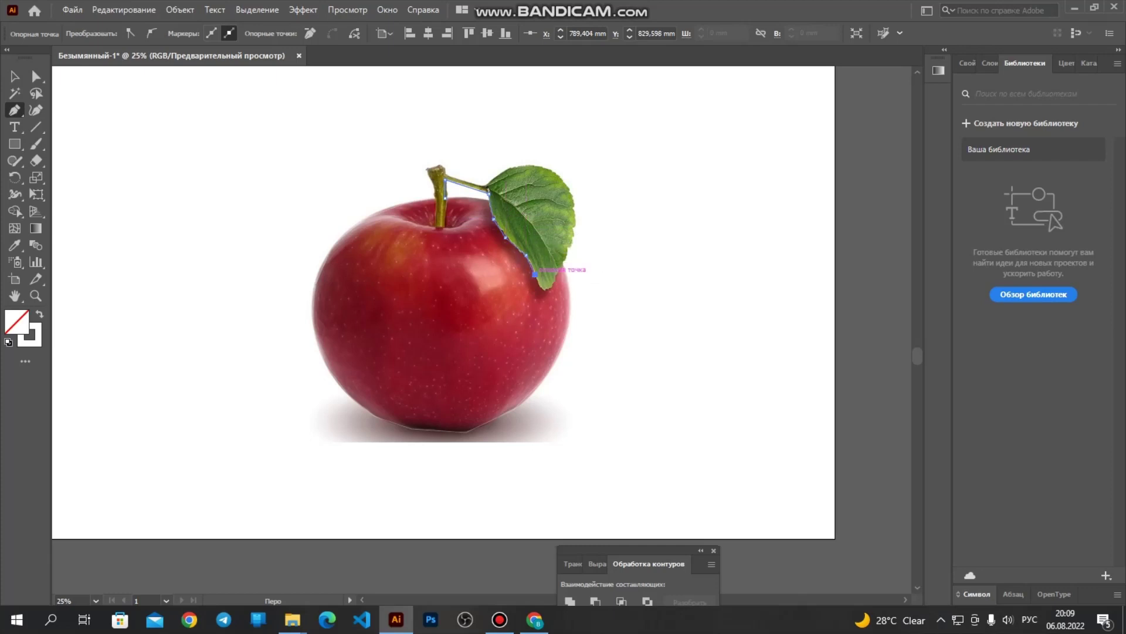
pyautogui.click(535, 274)
pyautogui.click(544, 290)
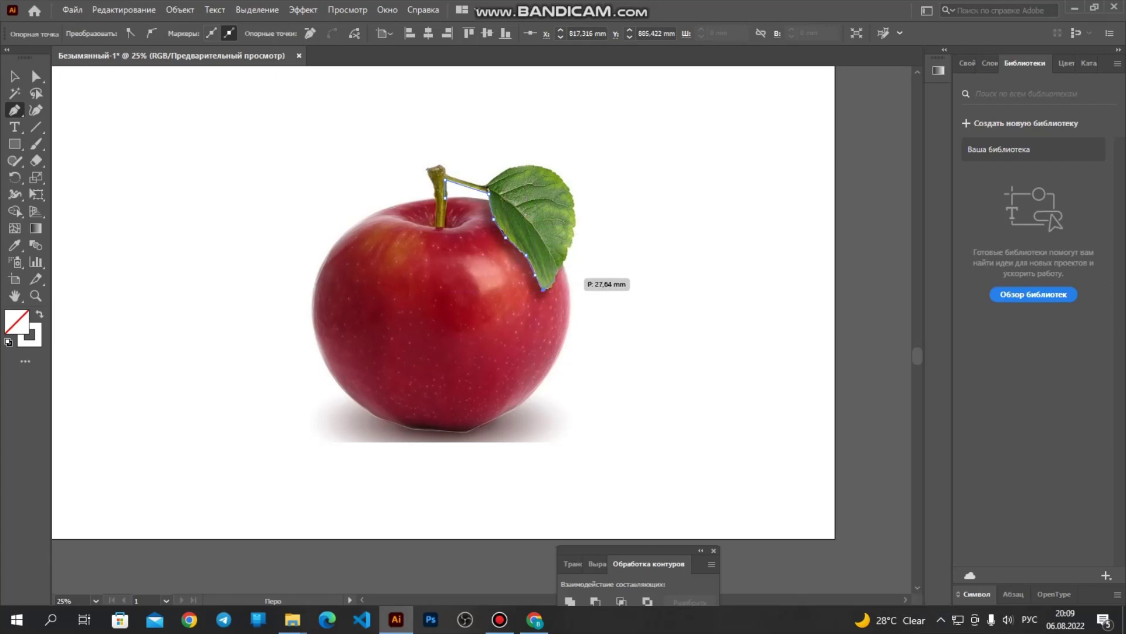
pyautogui.click(567, 255)
pyautogui.click(575, 235)
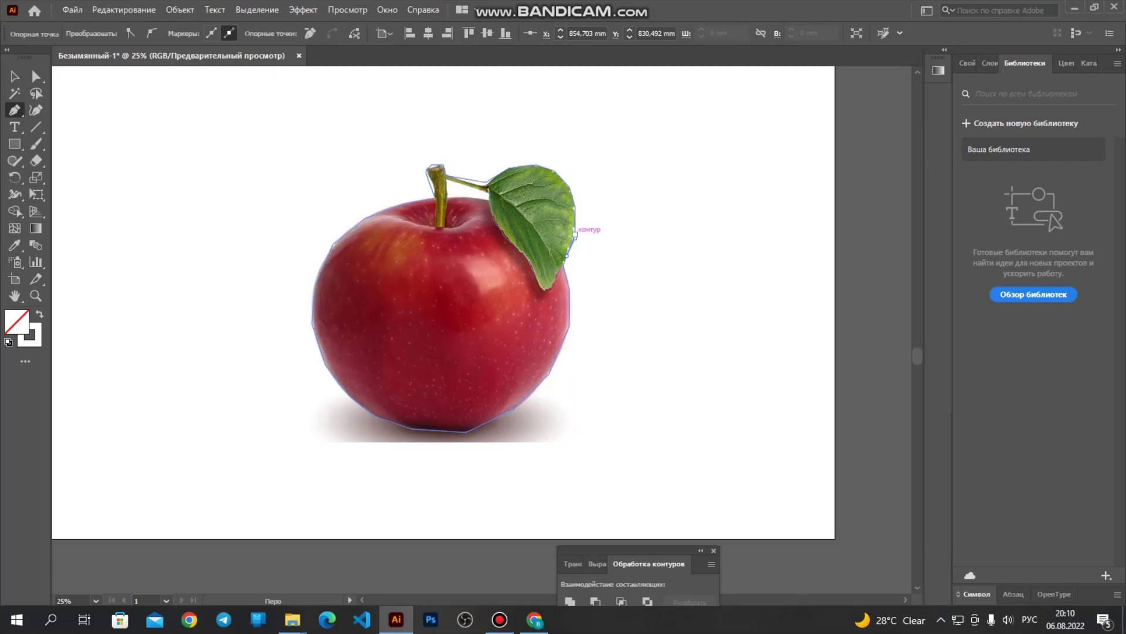
pyautogui.click(575, 234)
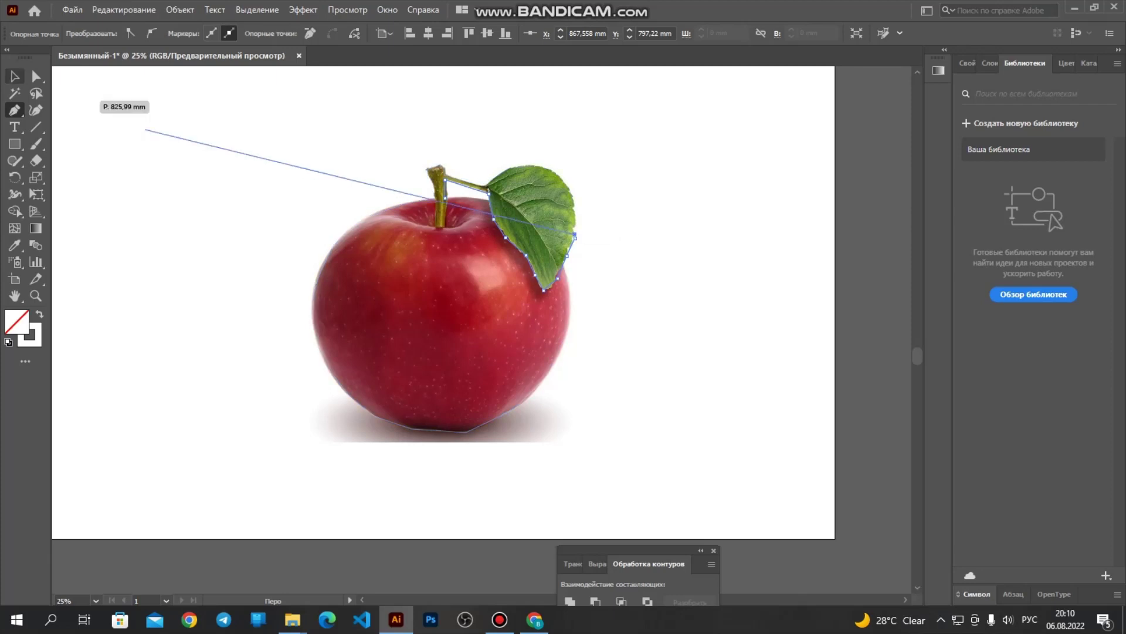
# Step: Finish the inner path, select all the artwork and set its stroke weight to 6 pt
pyautogui.click(15, 76)
pyautogui.click(405, 317)
pyautogui.hotkey('ctrl', '2')
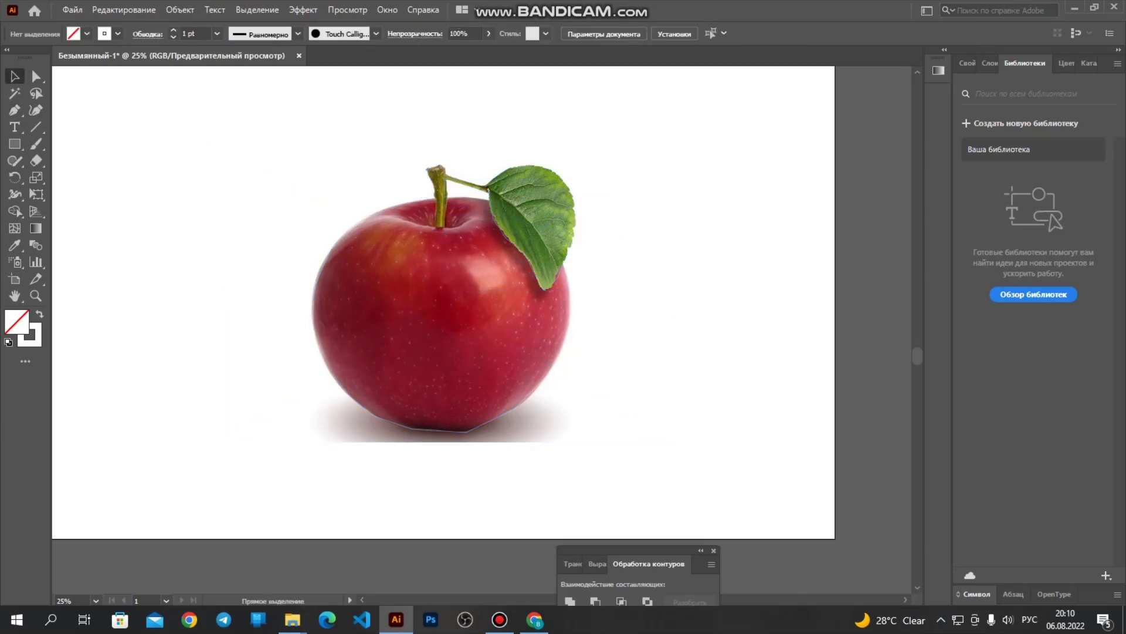
pyautogui.hotkey('ctrl', 'a')
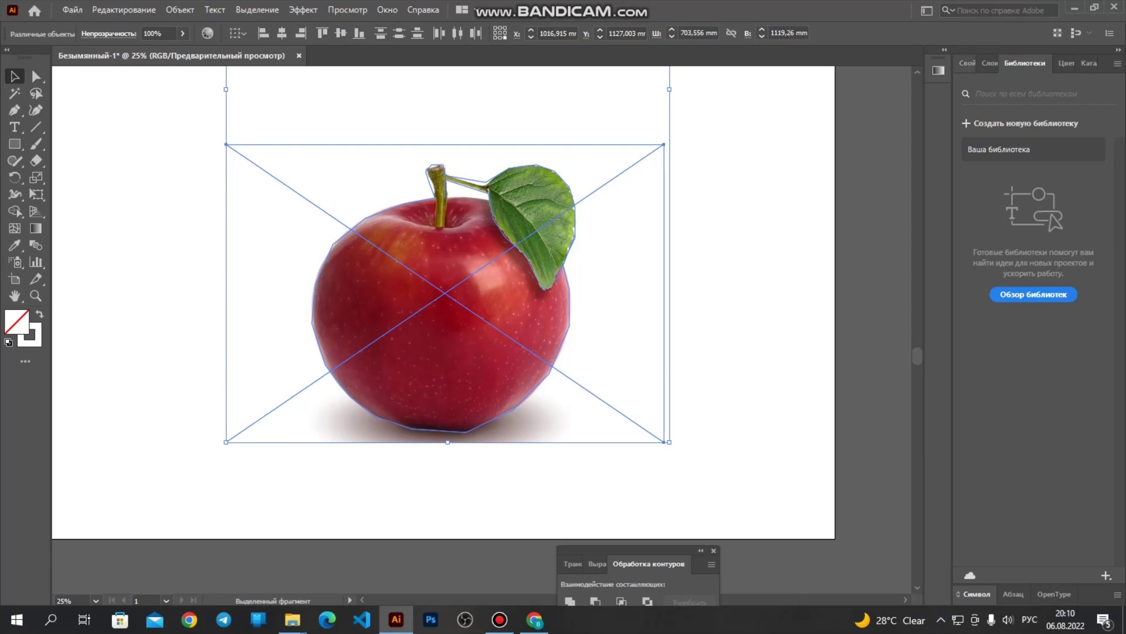
pyautogui.click(966, 63)
pyautogui.click(1053, 237)
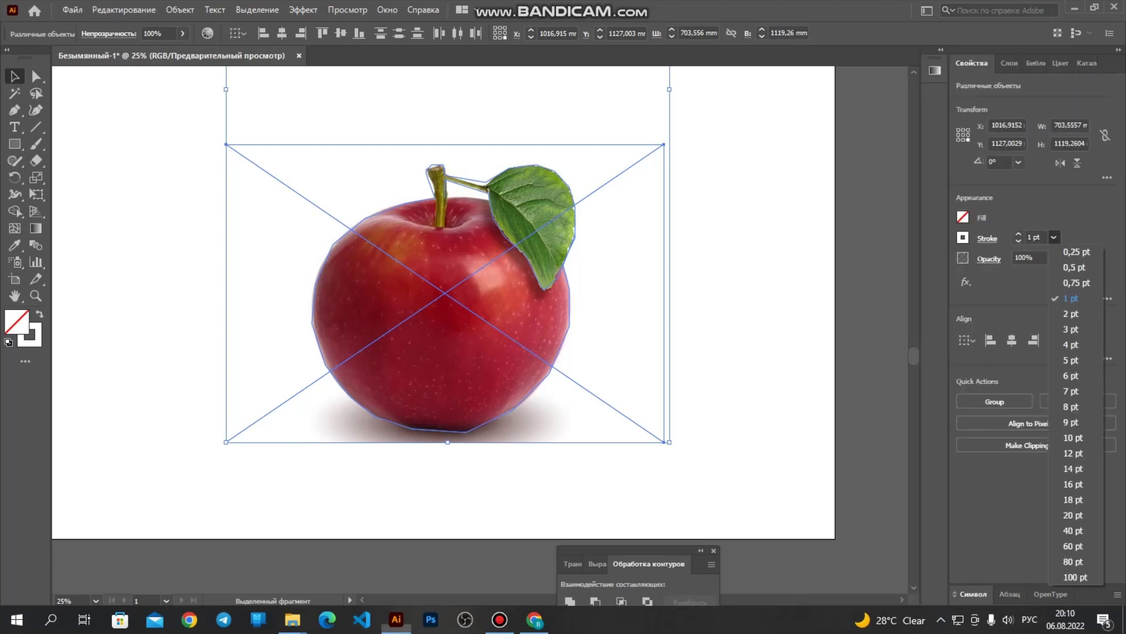
pyautogui.click(1073, 376)
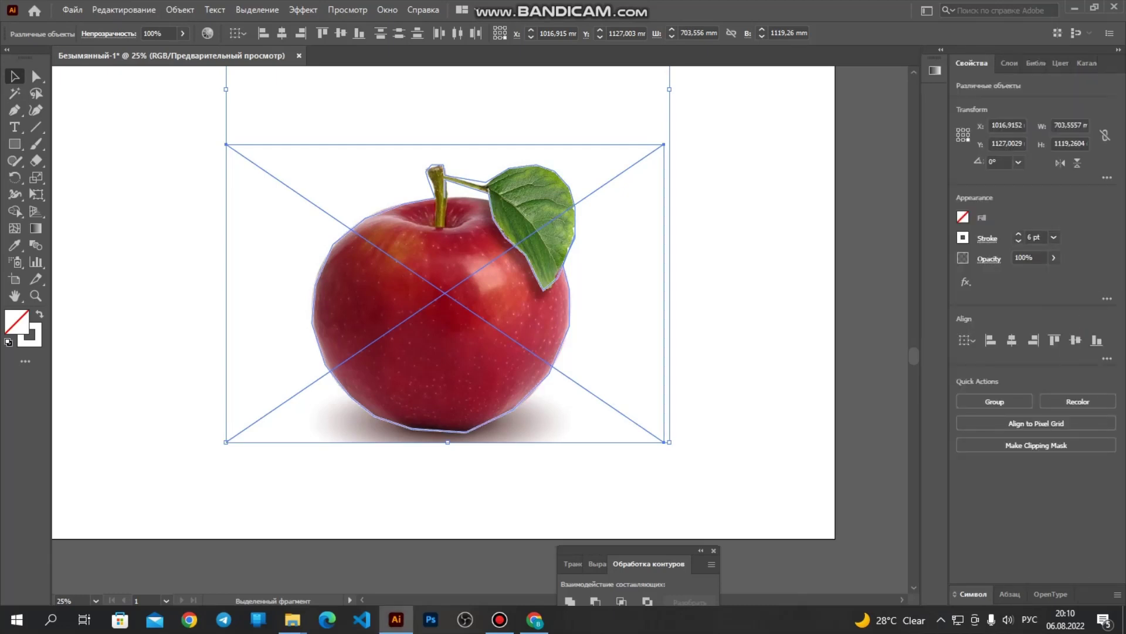
pyautogui.click(748, 282)
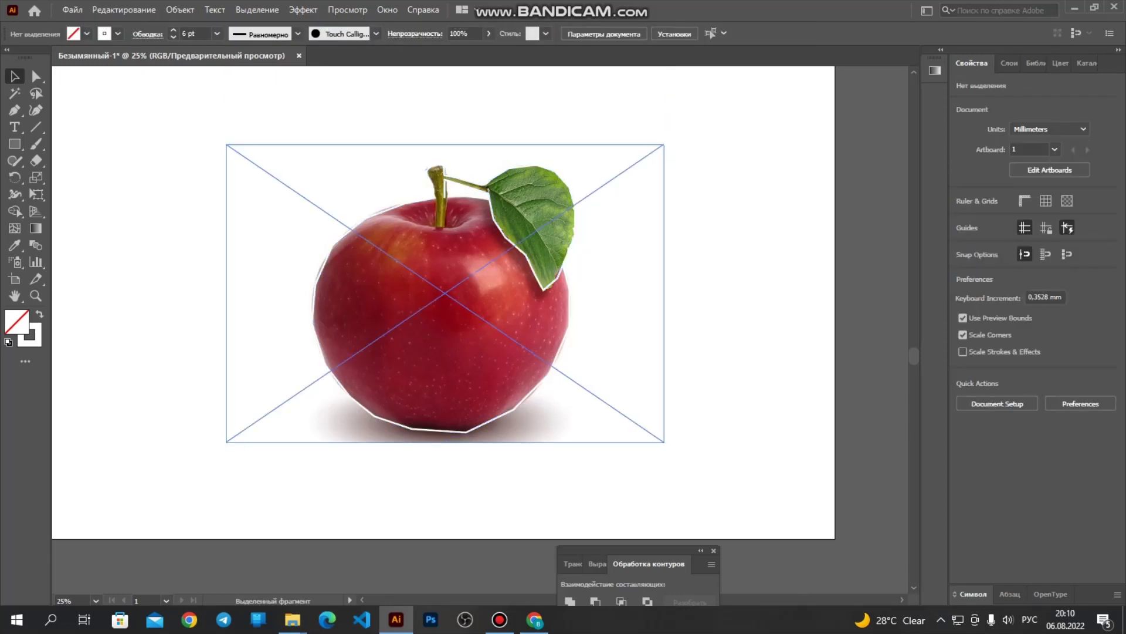
# Step: Extend the inner path from its open end beside the stem across the apple's top edge to the leaf's left edge
pyautogui.scroll(7, 446, 328)
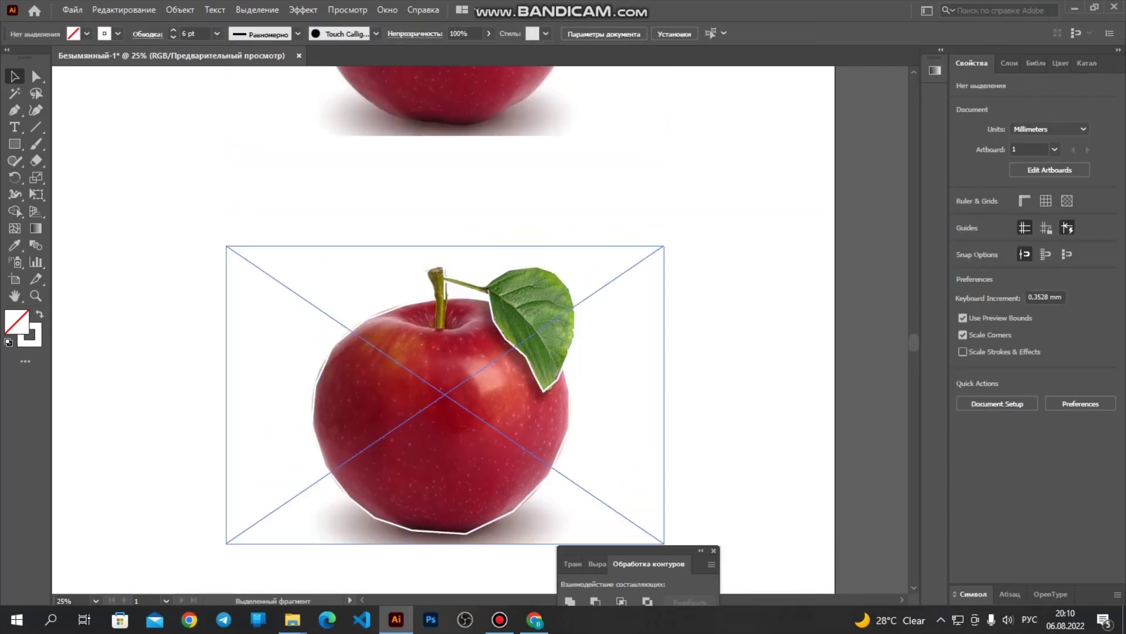
pyautogui.press('super')
pyautogui.press('super')
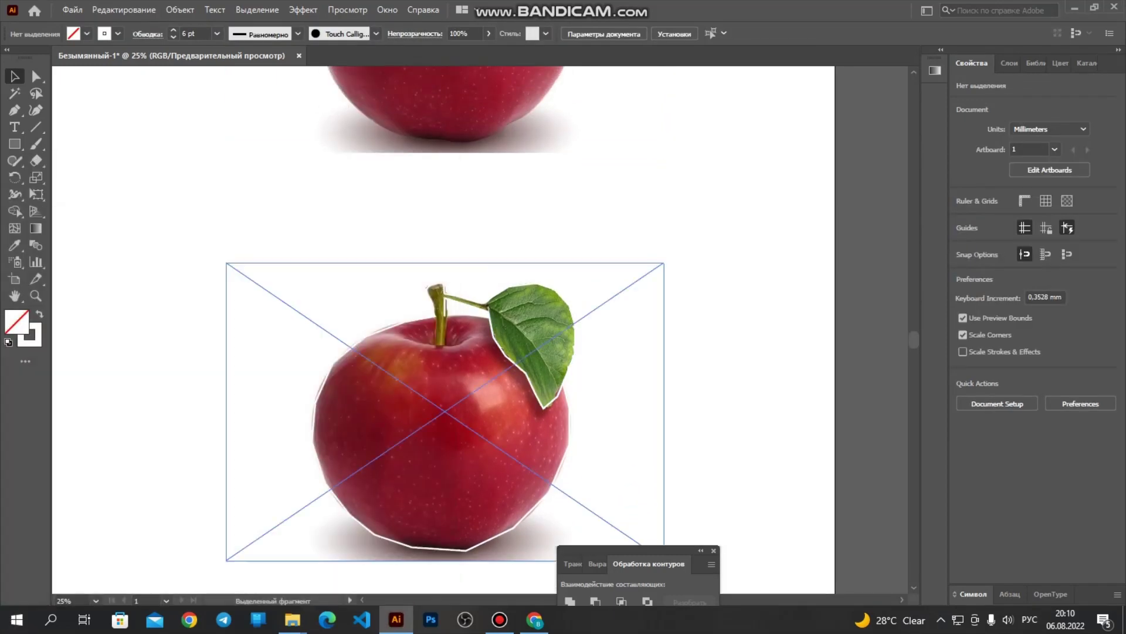
pyautogui.scroll(6, 457, 409)
pyautogui.scroll(-4, 552, 152)
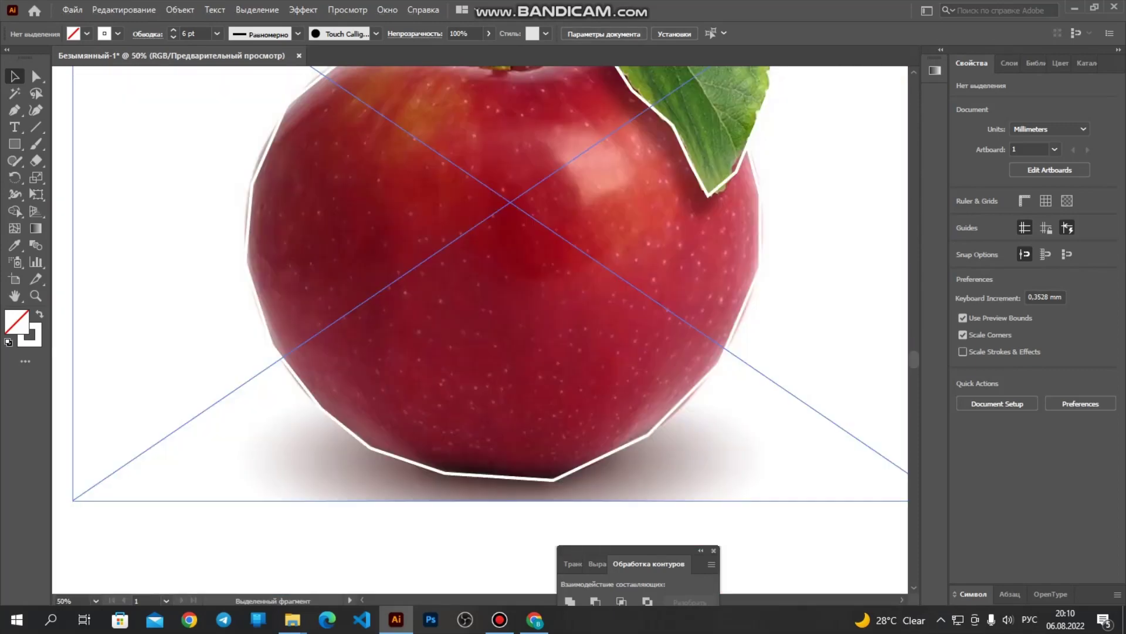
pyautogui.scroll(5, 489, 329)
pyautogui.hotkey('ctrl', '+')
pyautogui.hotkey('ctrl', '+')
pyautogui.hotkey('ctrl', '+')
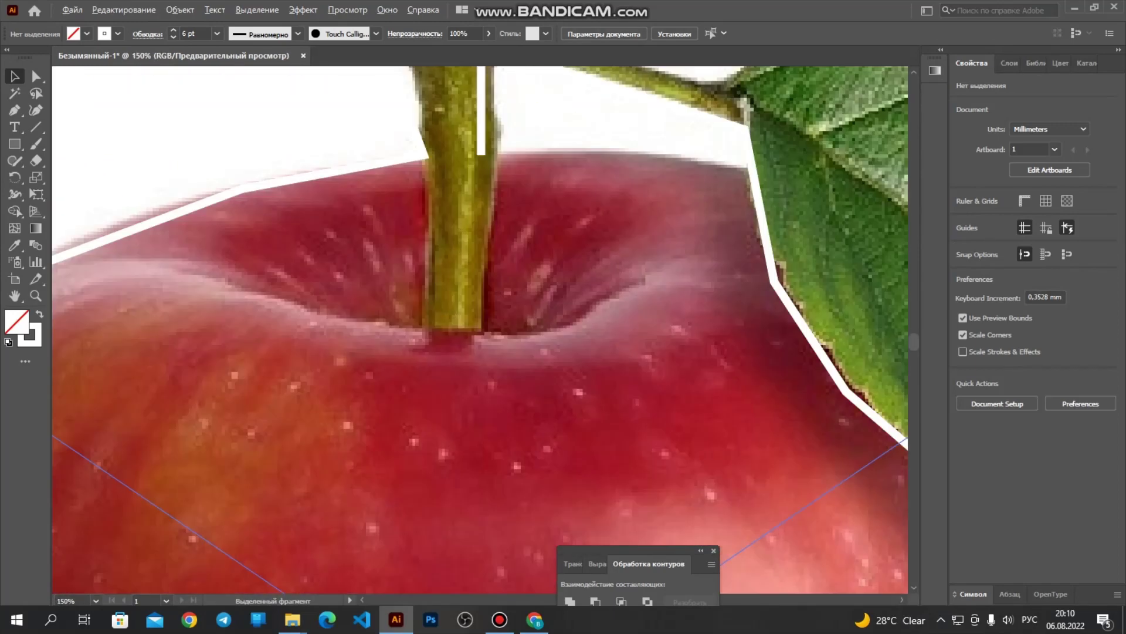
pyautogui.press('p')
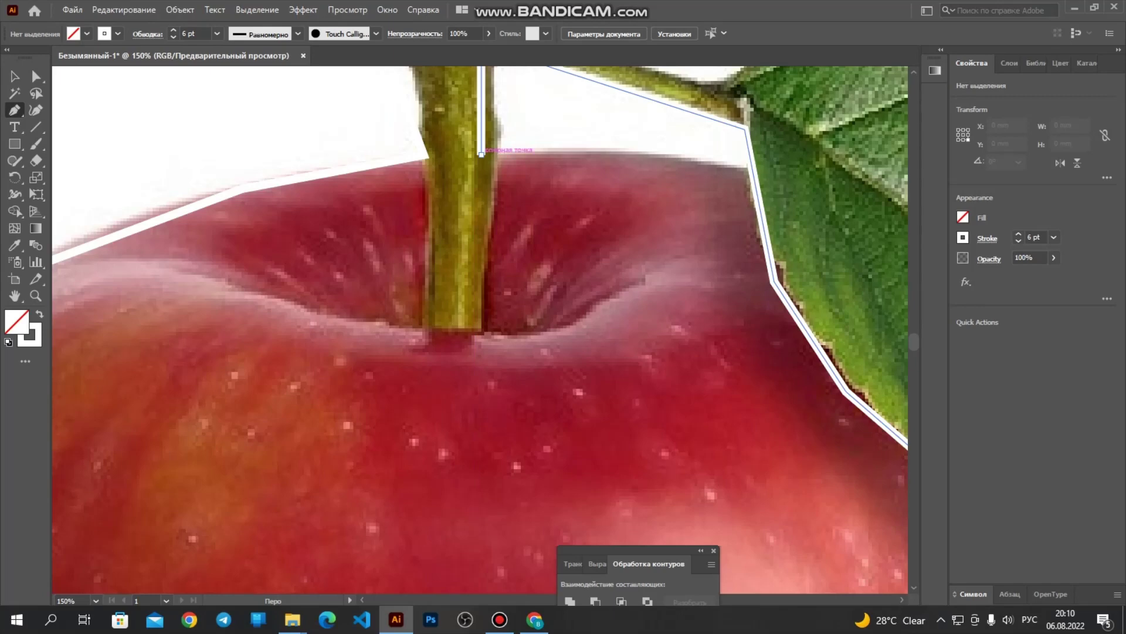
pyautogui.click(481, 154)
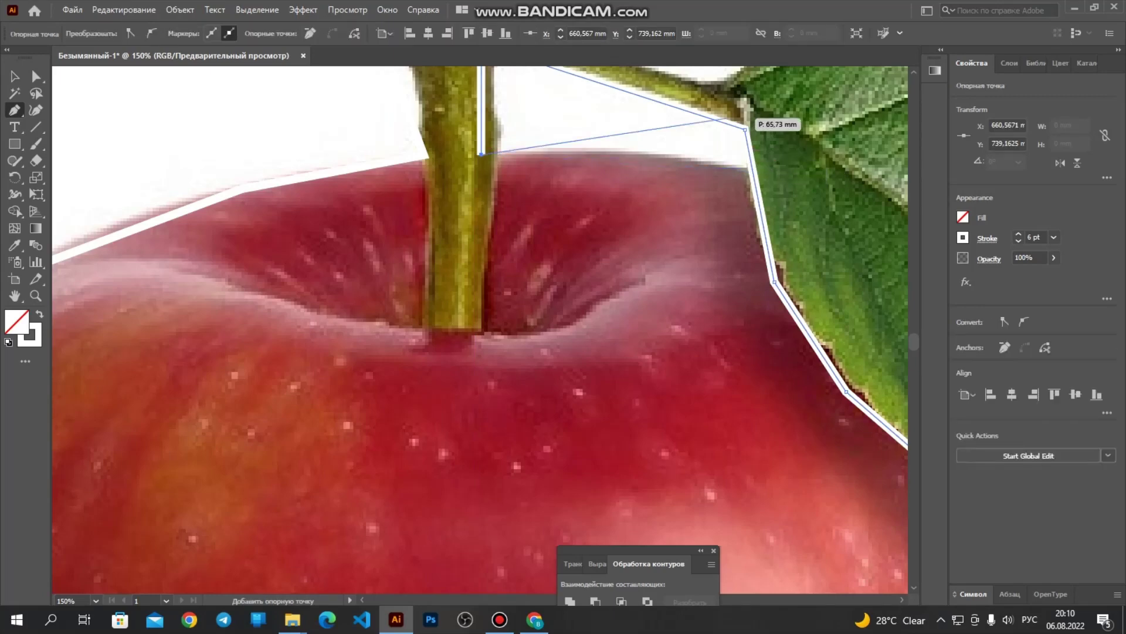
pyautogui.scroll(3, 746, 129)
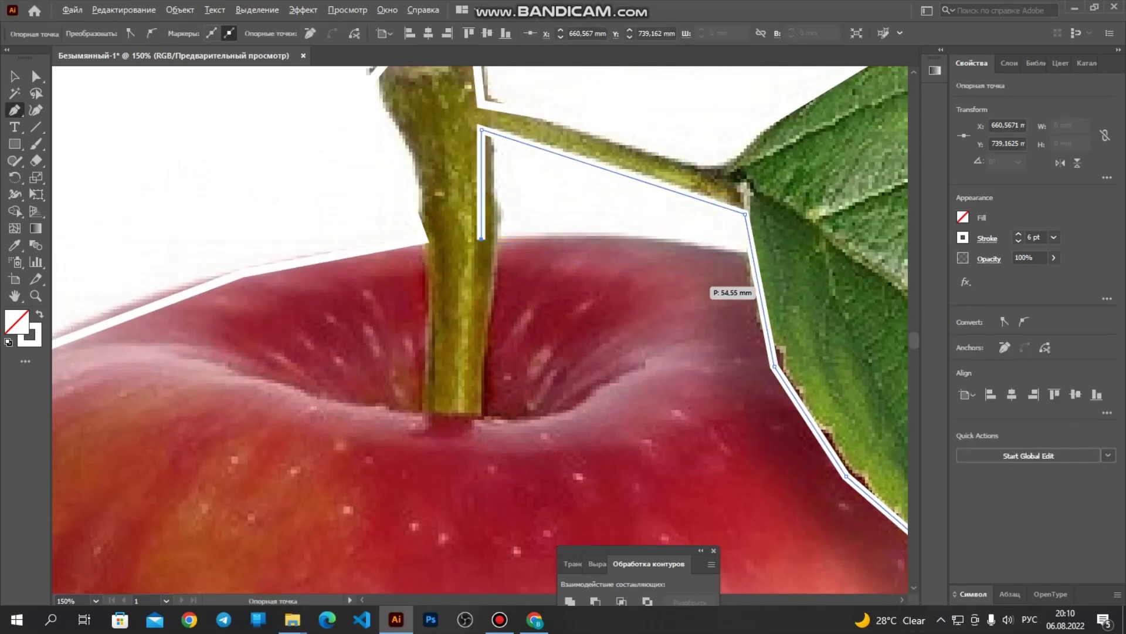
pyautogui.scroll(-3, 682, 285)
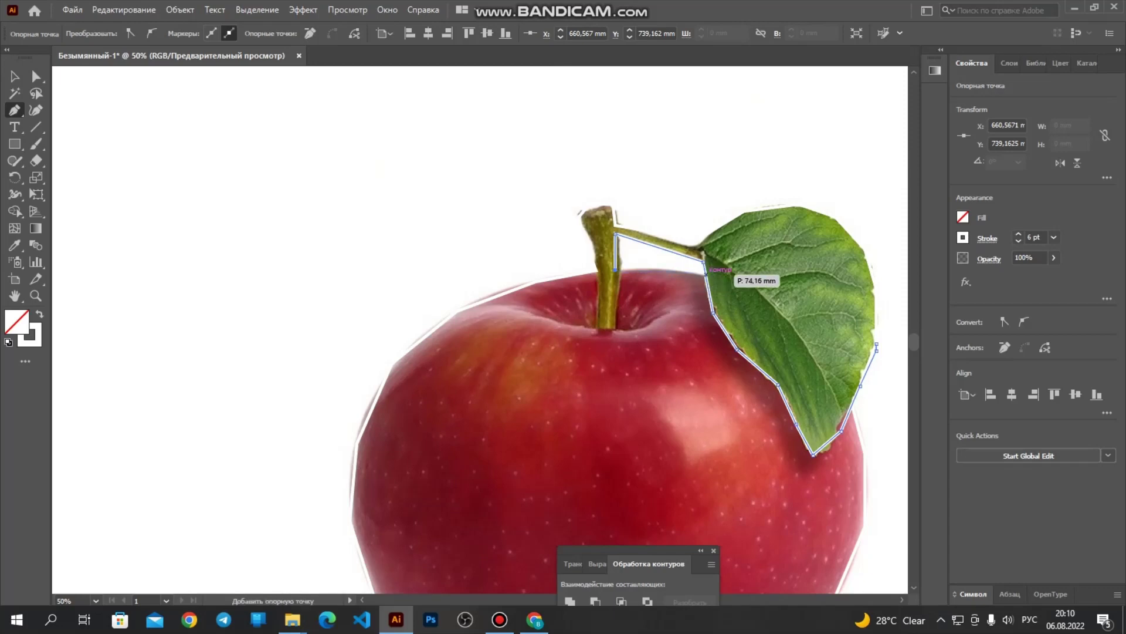
pyautogui.click(706, 273)
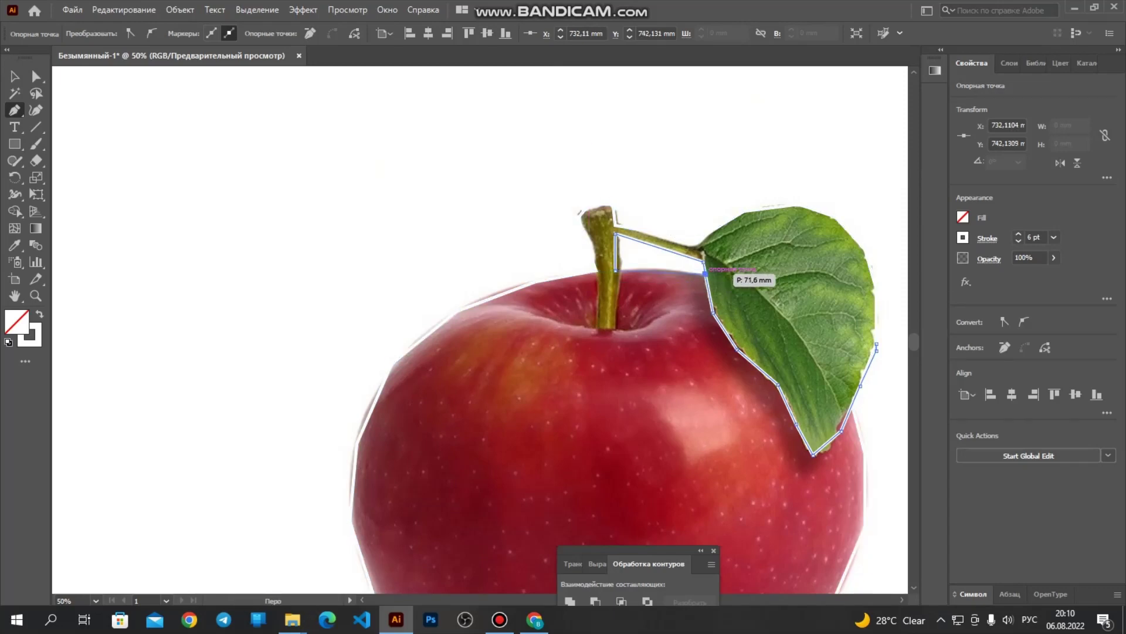
pyautogui.click(15, 76)
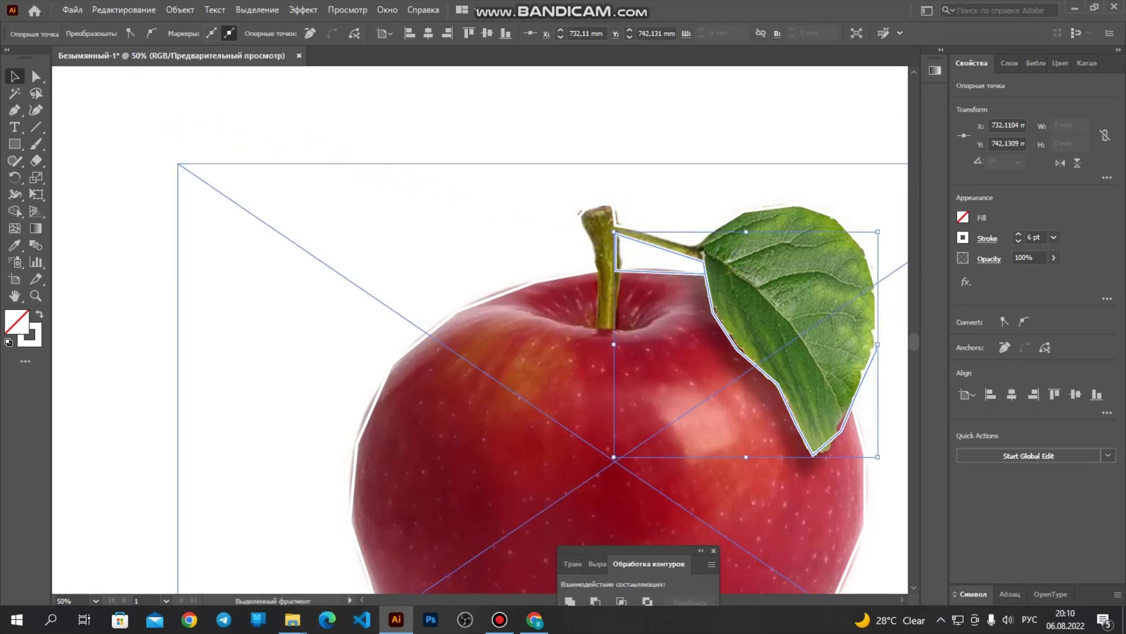
pyautogui.click(657, 253)
pyautogui.hotkey('ctrl', '2')
# Step: Select all the artwork and change its stroke colour to black
pyautogui.scroll(-2, 530, 216)
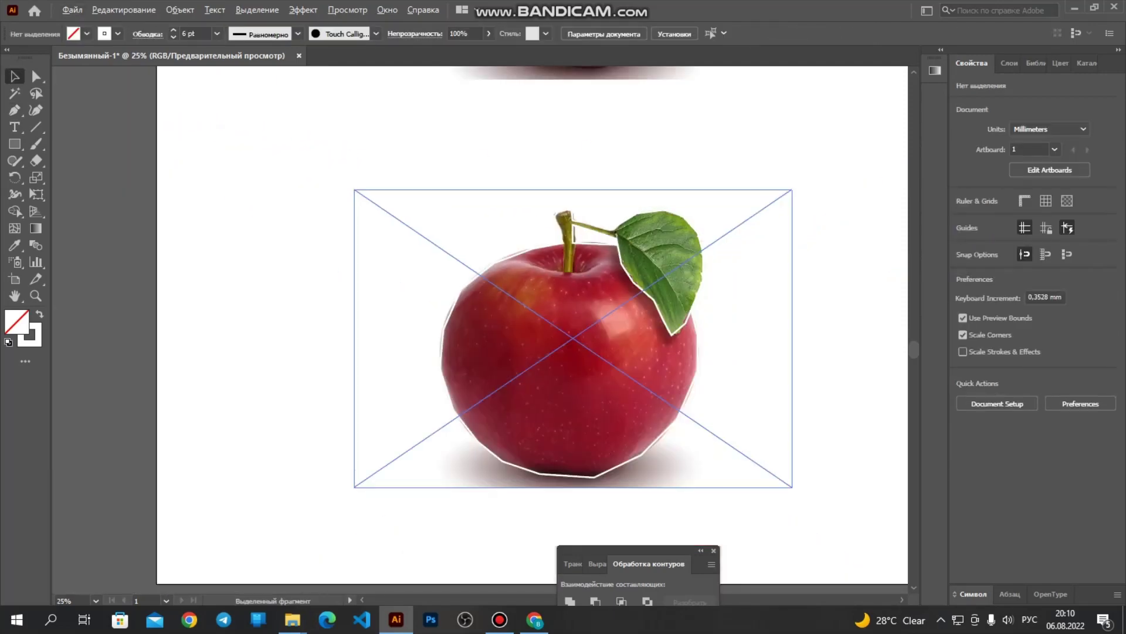
pyautogui.scroll(-1, 563, 329)
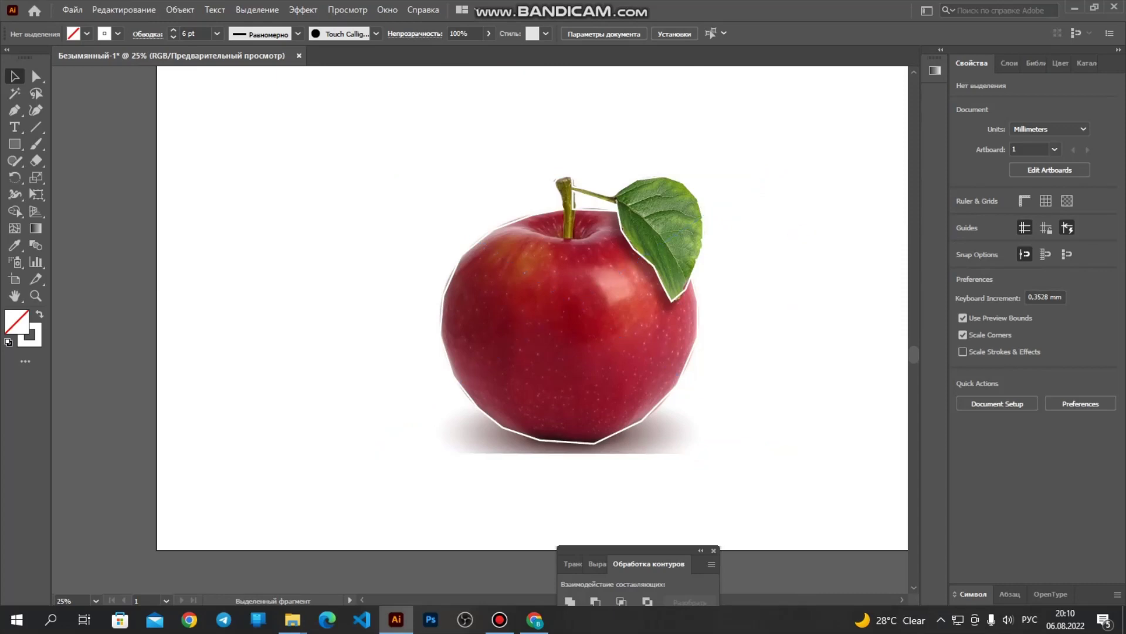
pyautogui.hotkey('ctrl', 'a')
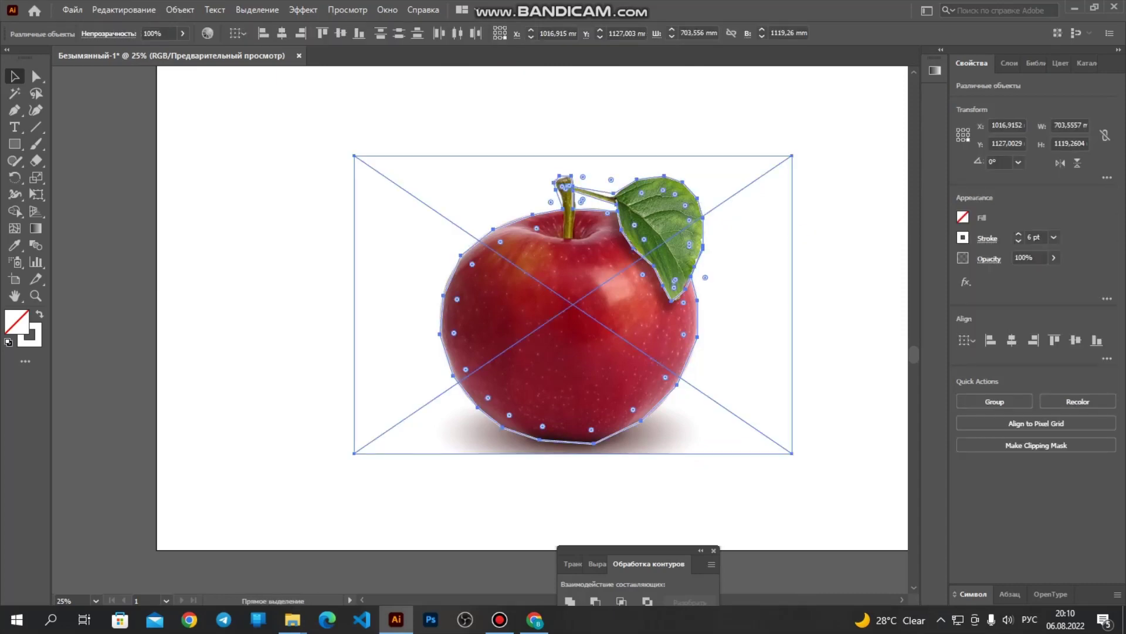
pyautogui.doubleClick(36, 341)
pyautogui.moveTo(528, 194)
pyautogui.mouseDown()
pyautogui.moveTo(429, 96)
pyautogui.moveTo(488, 243)
pyautogui.moveTo(429, 274)
pyautogui.mouseUp()
pyautogui.click(769, 100)
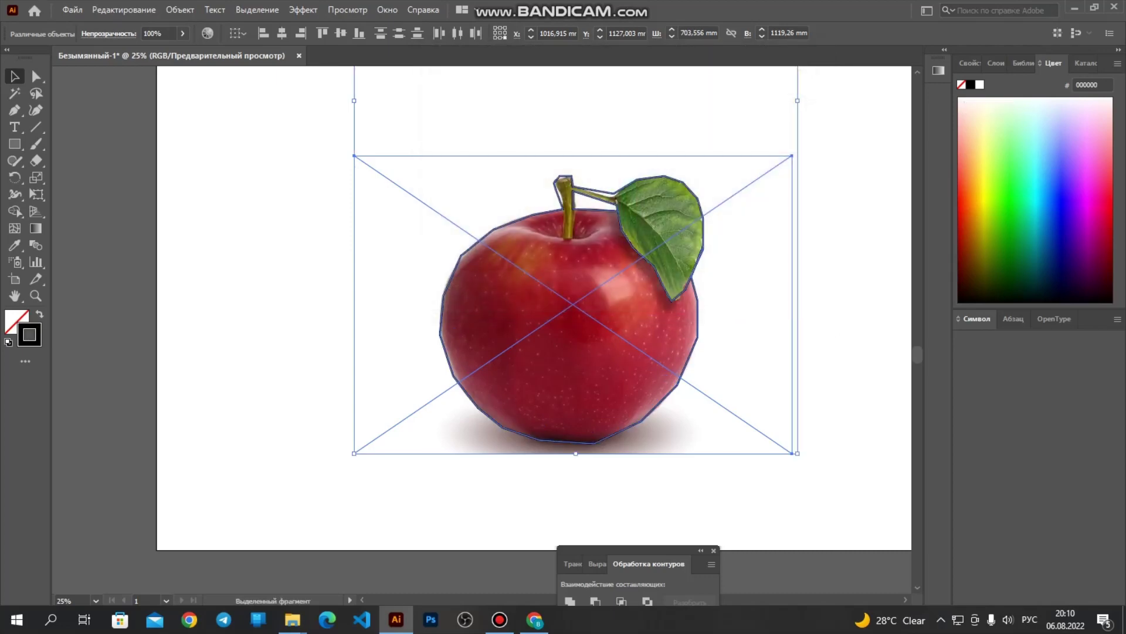
# Step: Set the selected outlines' stroke weight to 10 pt and deselect them
pyautogui.click(970, 63)
pyautogui.click(1054, 238)
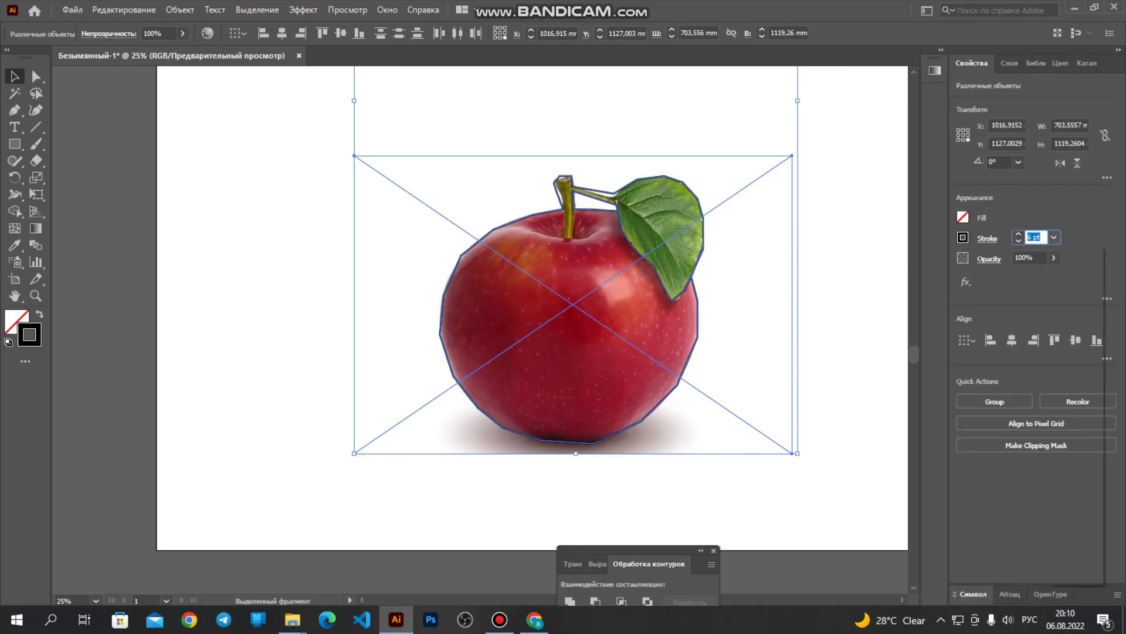
pyautogui.click(1076, 439)
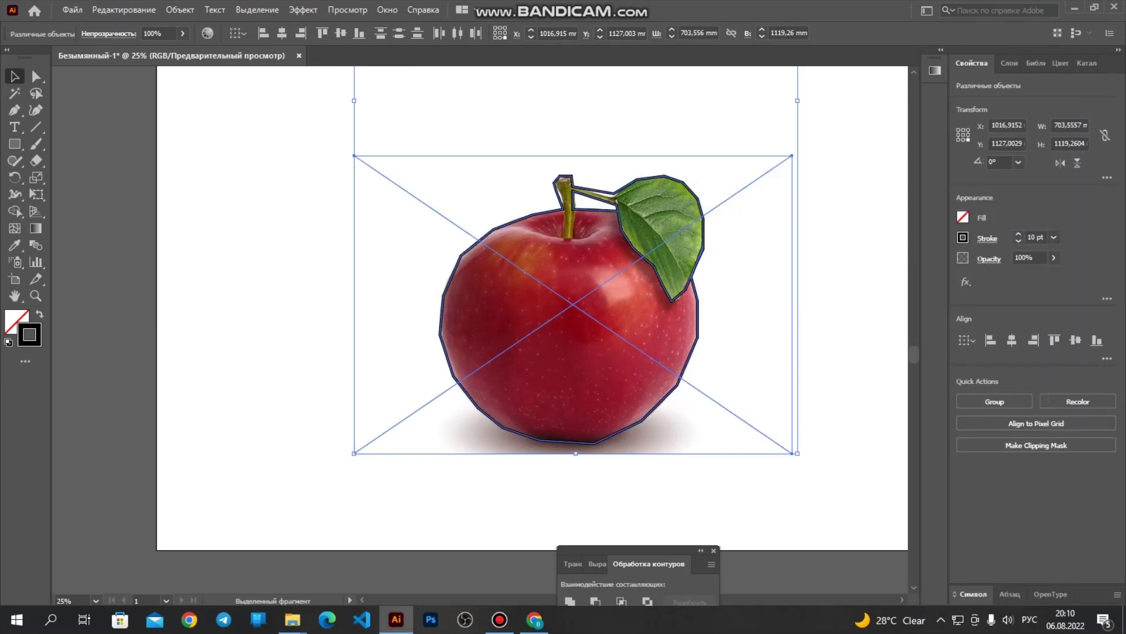
pyautogui.click(848, 311)
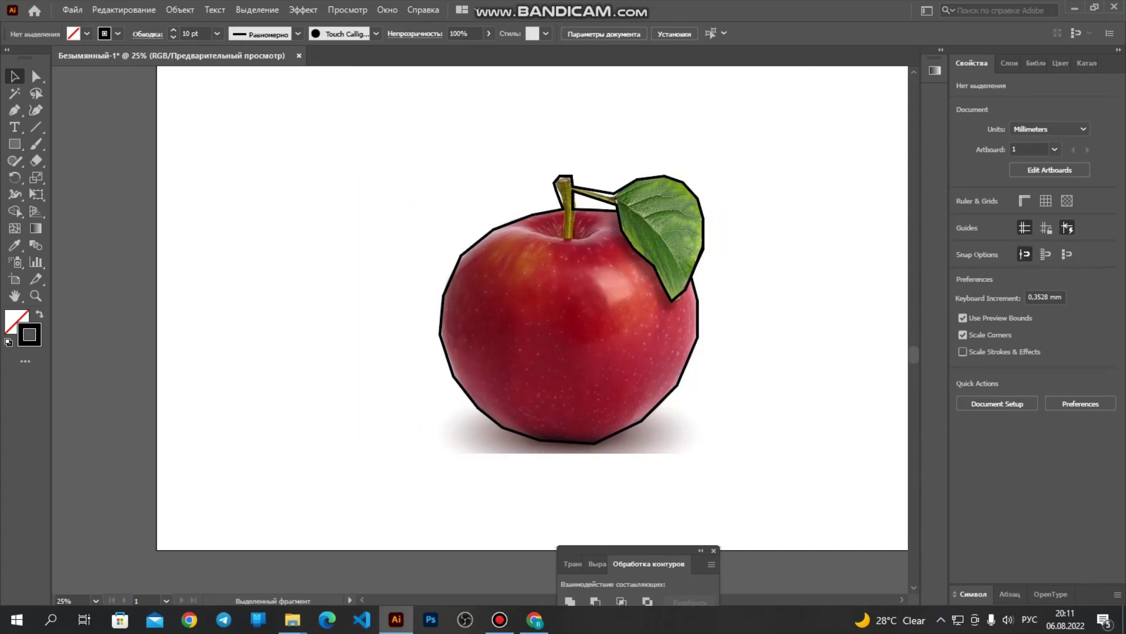
# Step: Draw two straight Pen segments from one bottom corner of the apple outline to a point inside the apple and down to the adjacent bottom corner
pyautogui.scroll(2, 639, 304)
pyautogui.scroll(1, 641, 301)
pyautogui.scroll(-2, 641, 301)
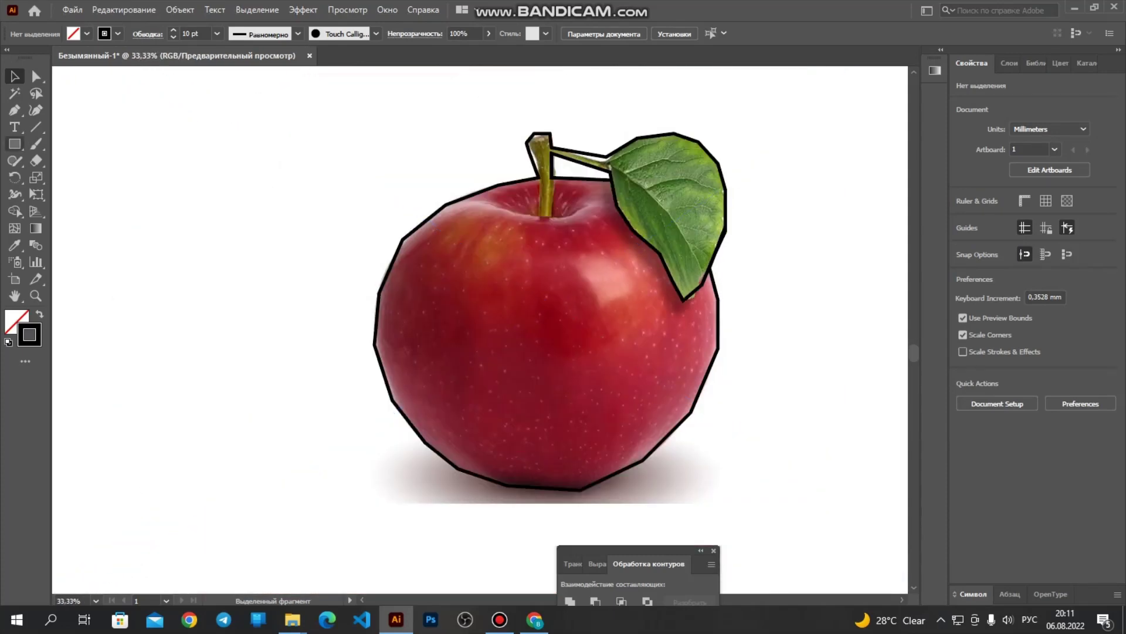
pyautogui.click(15, 111)
pyautogui.scroll(2, 652, 406)
pyautogui.hotkey('ctrl', '-')
pyautogui.hotkey('ctrl', '-')
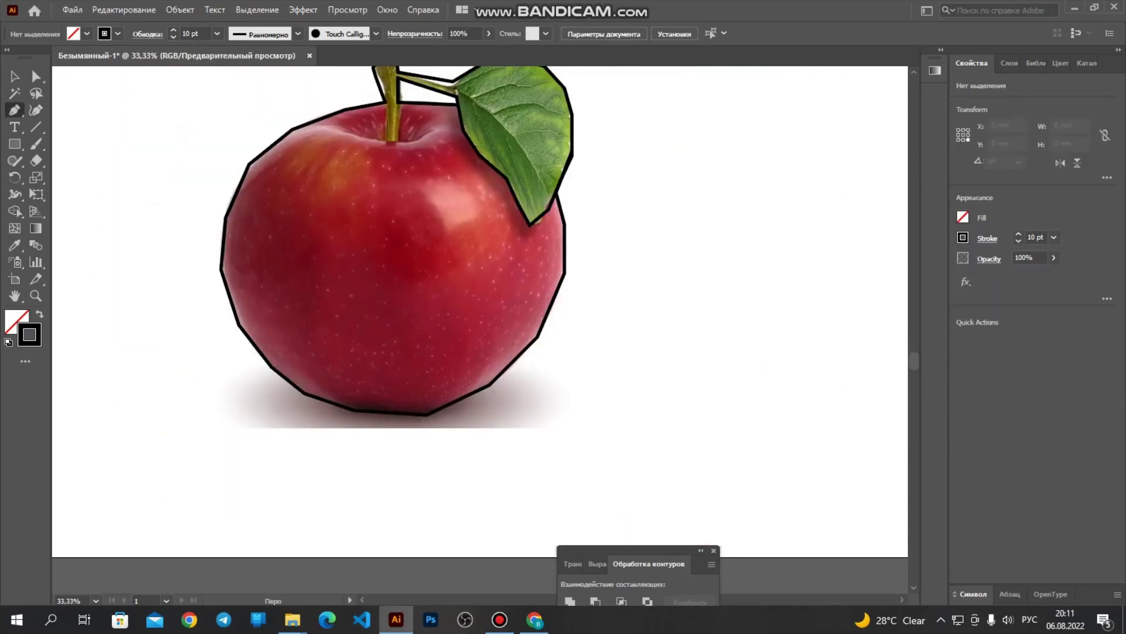
pyautogui.scroll(3, 340, 397)
pyautogui.scroll(-4, 340, 397)
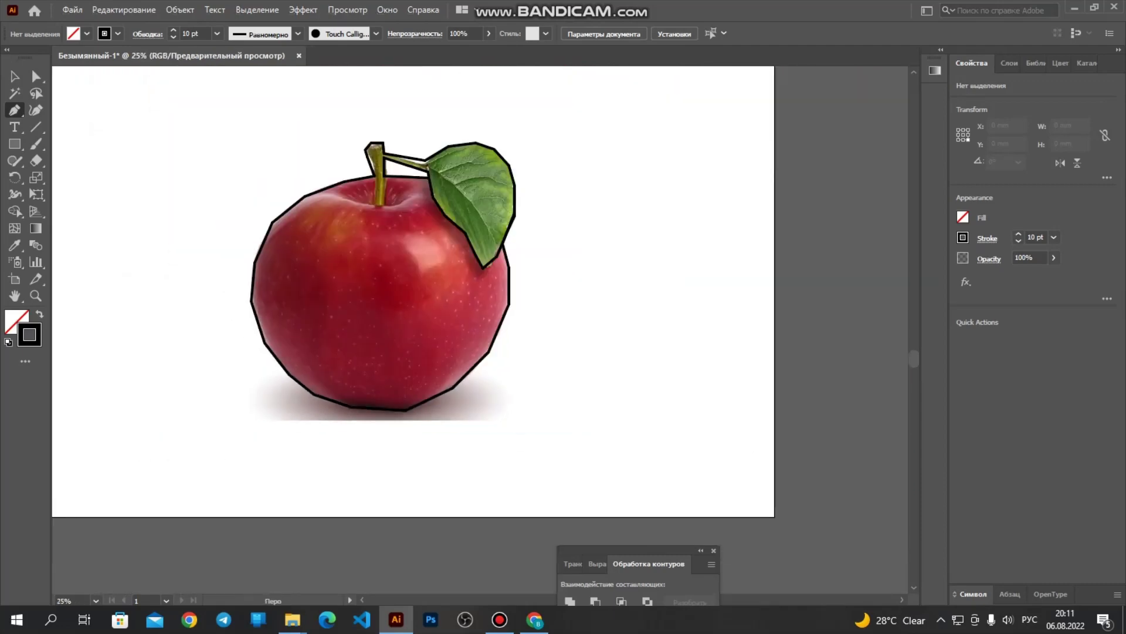
pyautogui.scroll(3, 353, 406)
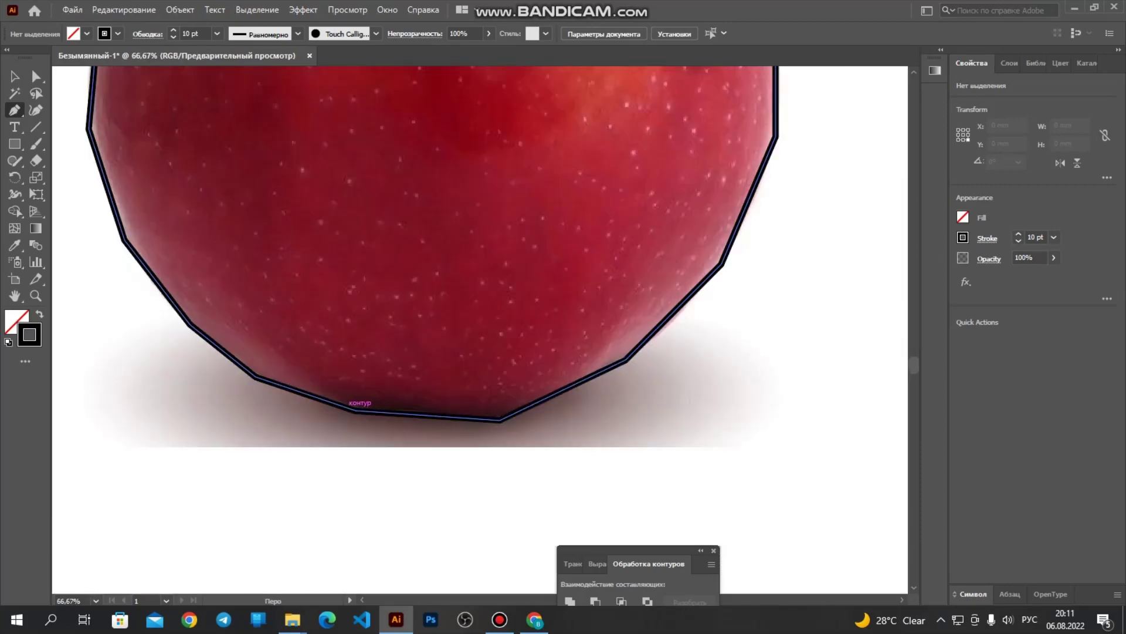
pyautogui.click(355, 409)
pyautogui.click(382, 234)
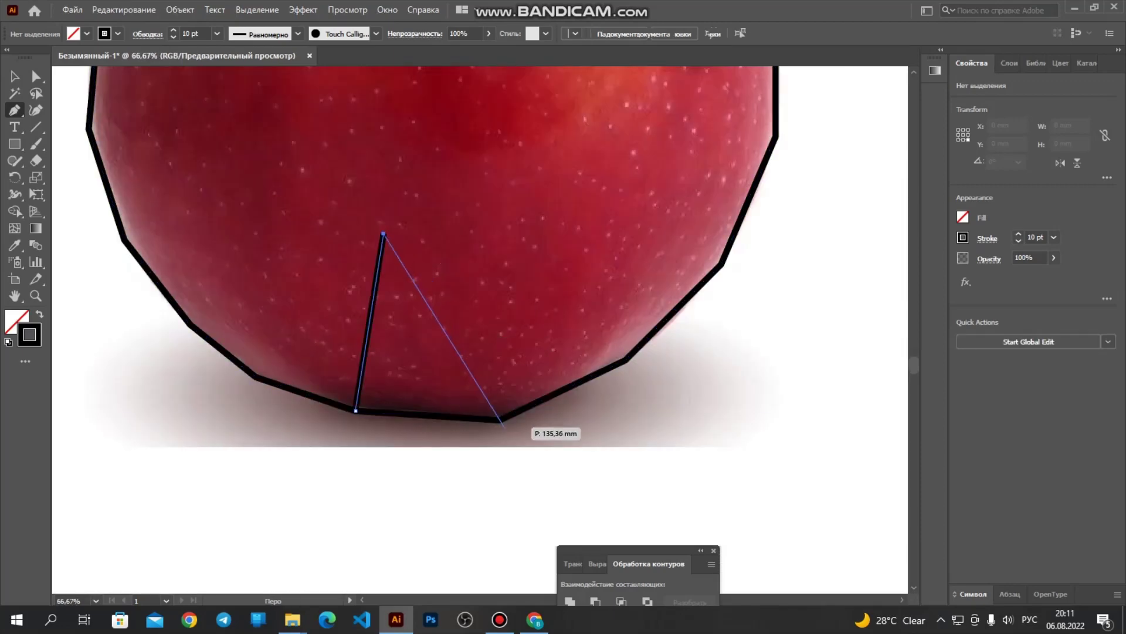
pyautogui.click(499, 420)
pyautogui.click(15, 76)
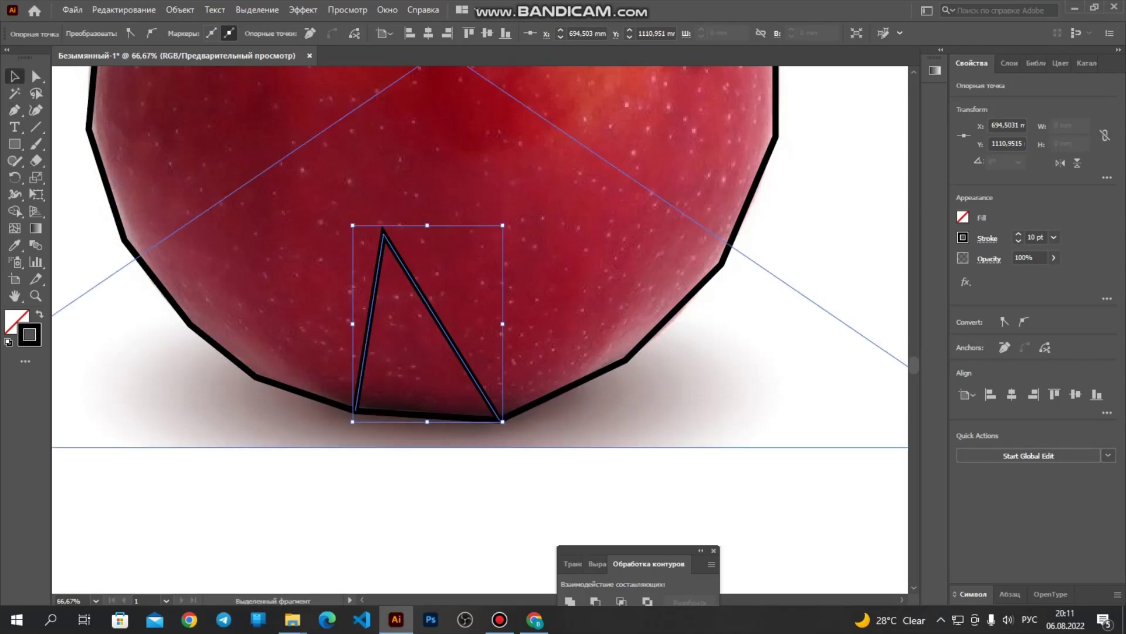
pyautogui.click(176, 405)
pyautogui.click(194, 493)
# Step: Draw a zigzag Pen path from the small triangle's apex through the lower-left outline corner, apple centre, and leftmost corner to the upper-left corner
pyautogui.press('p')
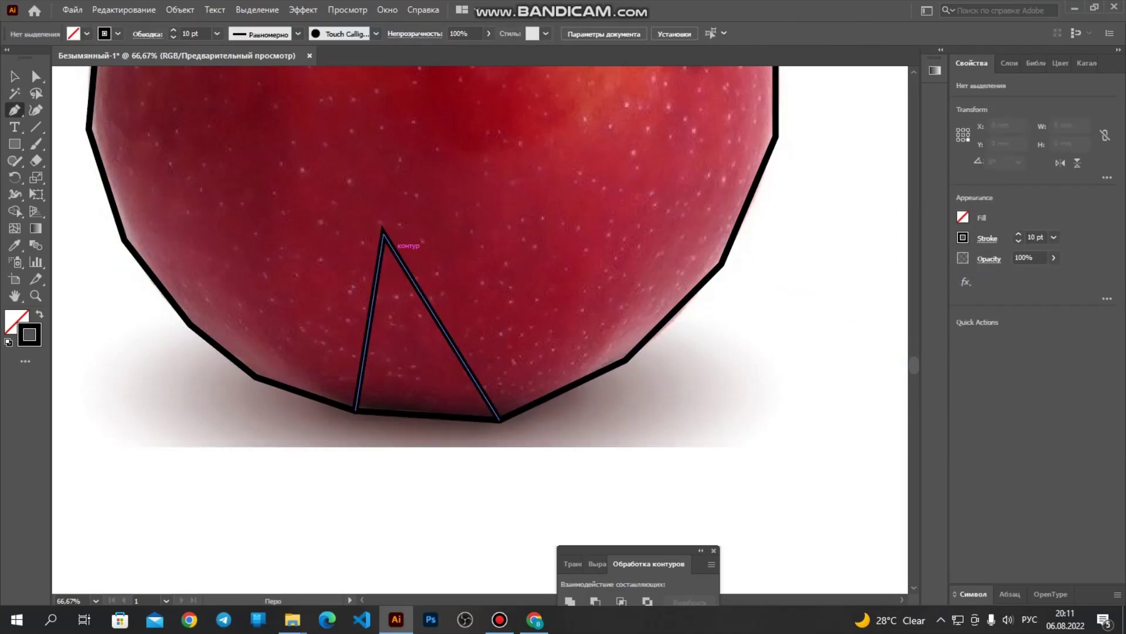
pyautogui.click(383, 233)
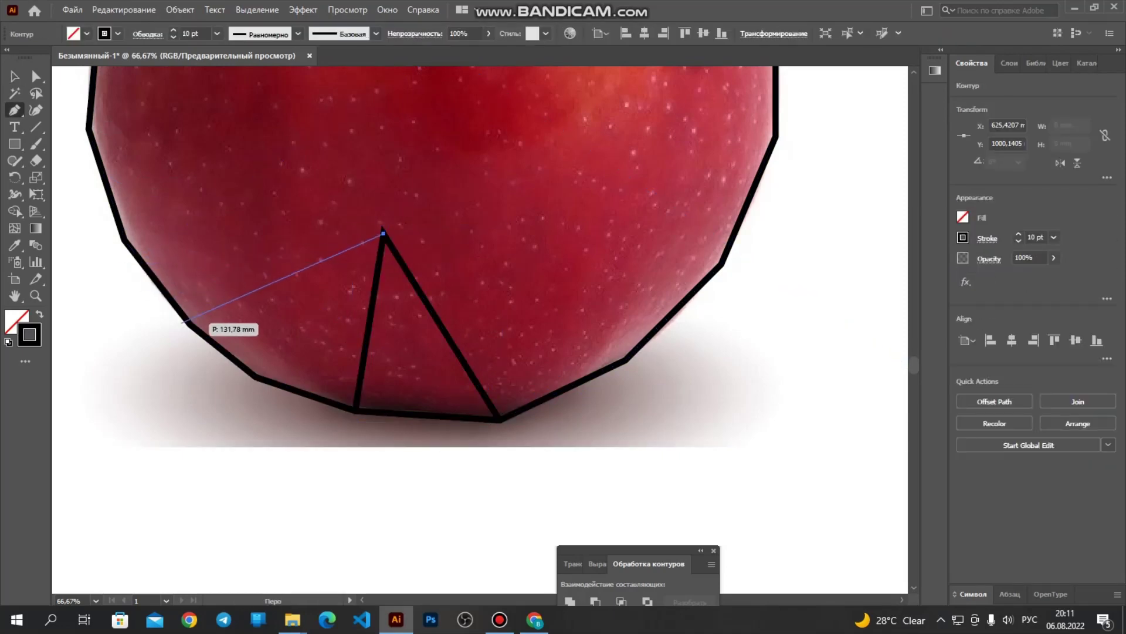
pyautogui.click(191, 320)
pyautogui.scroll(3, 276, 226)
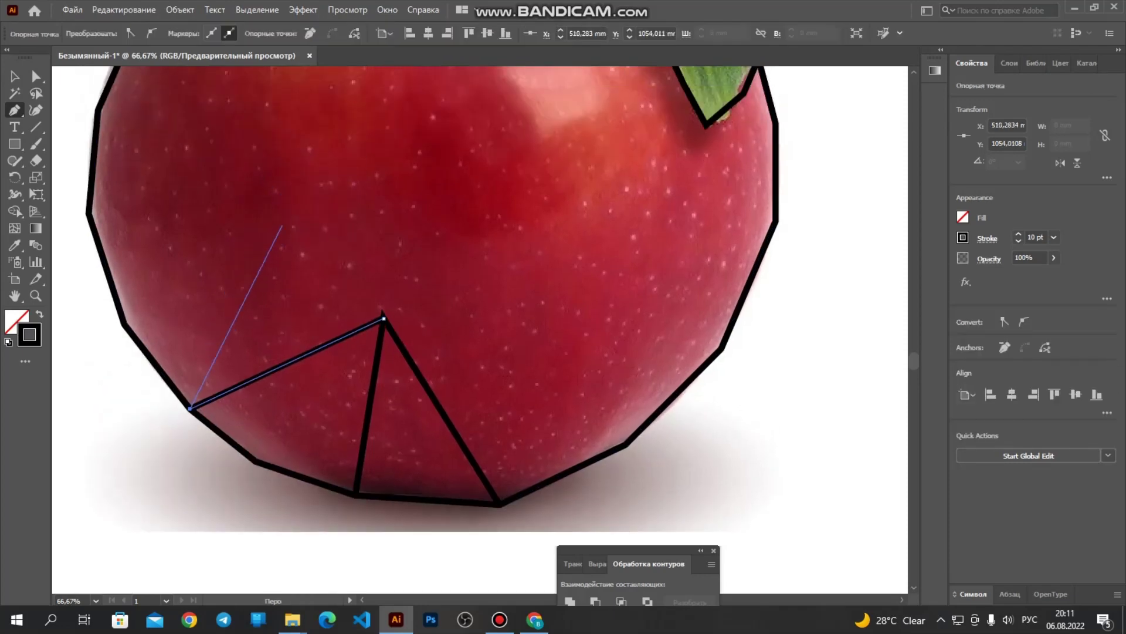
pyautogui.click(393, 131)
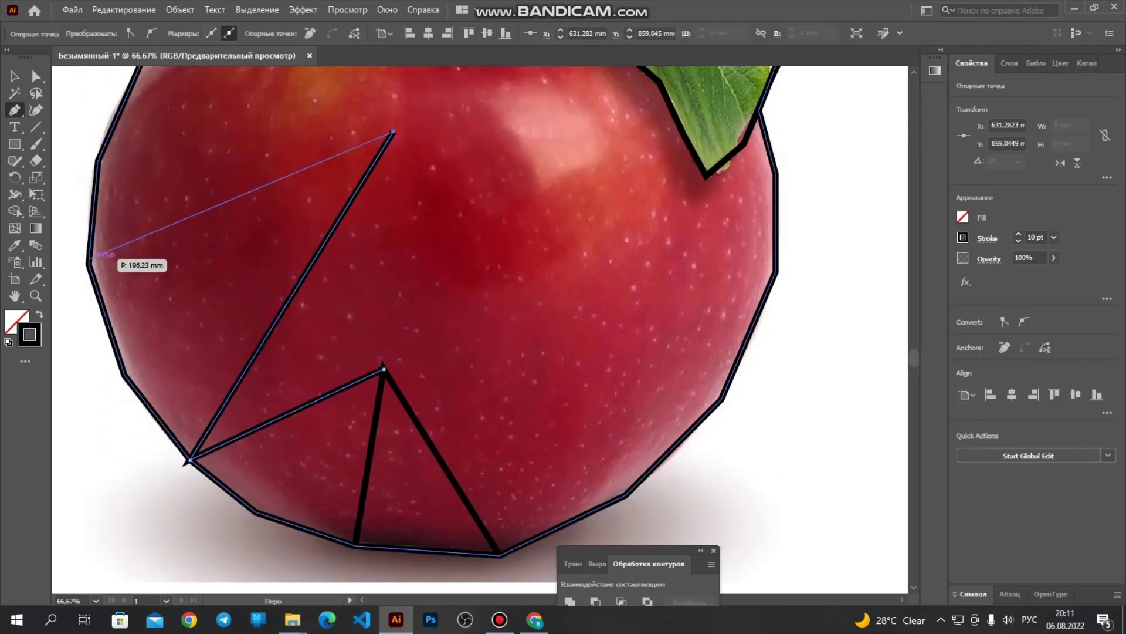
pyautogui.click(88, 262)
pyautogui.scroll(3, 261, 206)
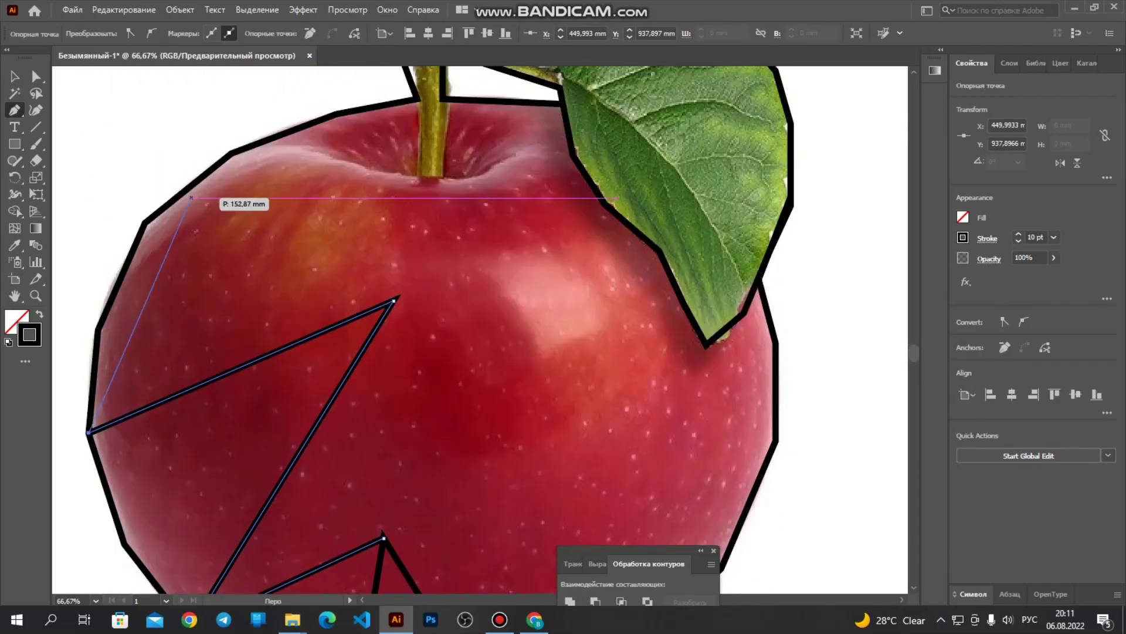
pyautogui.click(144, 222)
pyautogui.press('v')
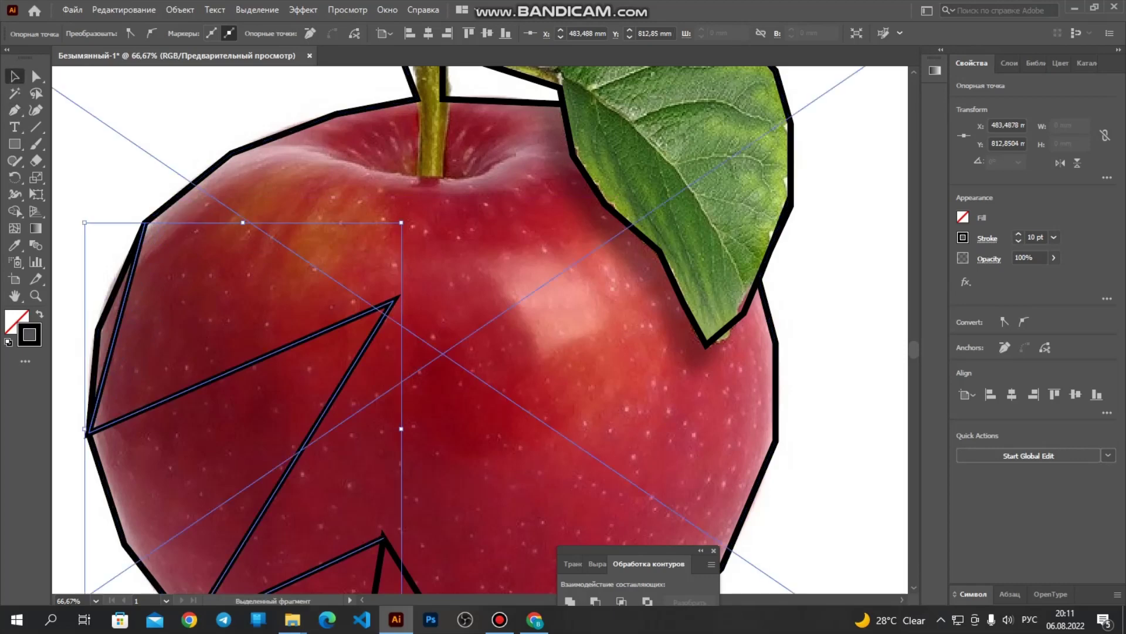
pyautogui.click(211, 251)
# Step: Connect the small triangle's apex to the zigzag's central point with a straight Pen segment about 141 mm long
pyautogui.scroll(-4, 210, 251)
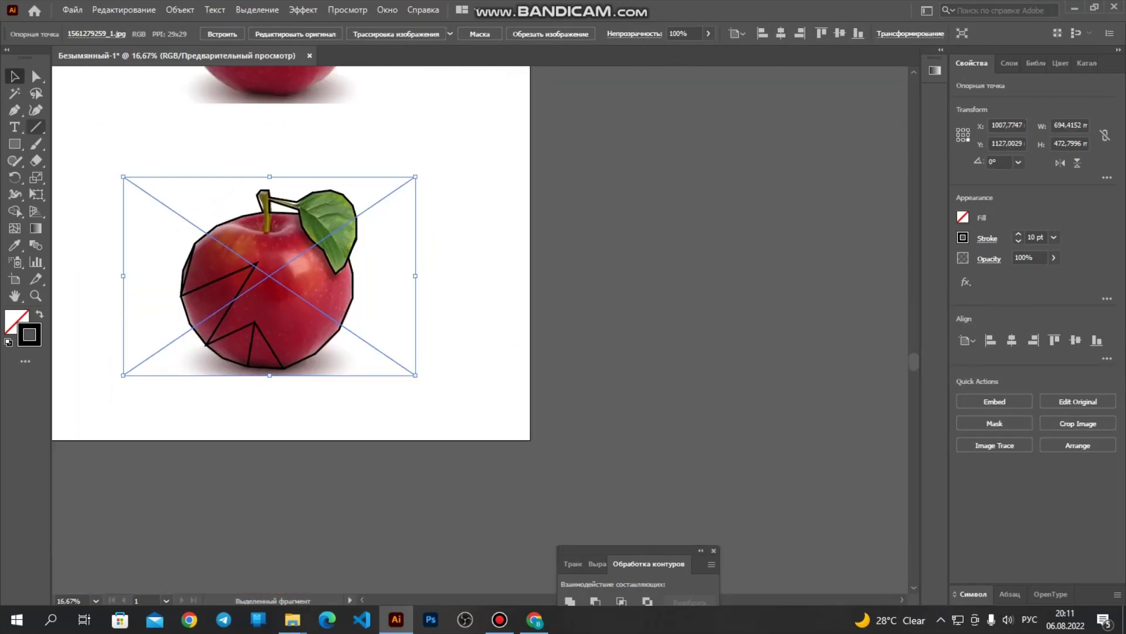
pyautogui.press('p')
pyautogui.hotkey('ctrl', '+')
pyautogui.hotkey('ctrl', '+')
pyautogui.hotkey('ctrl', '+')
pyautogui.hotkey('ctrl', '+')
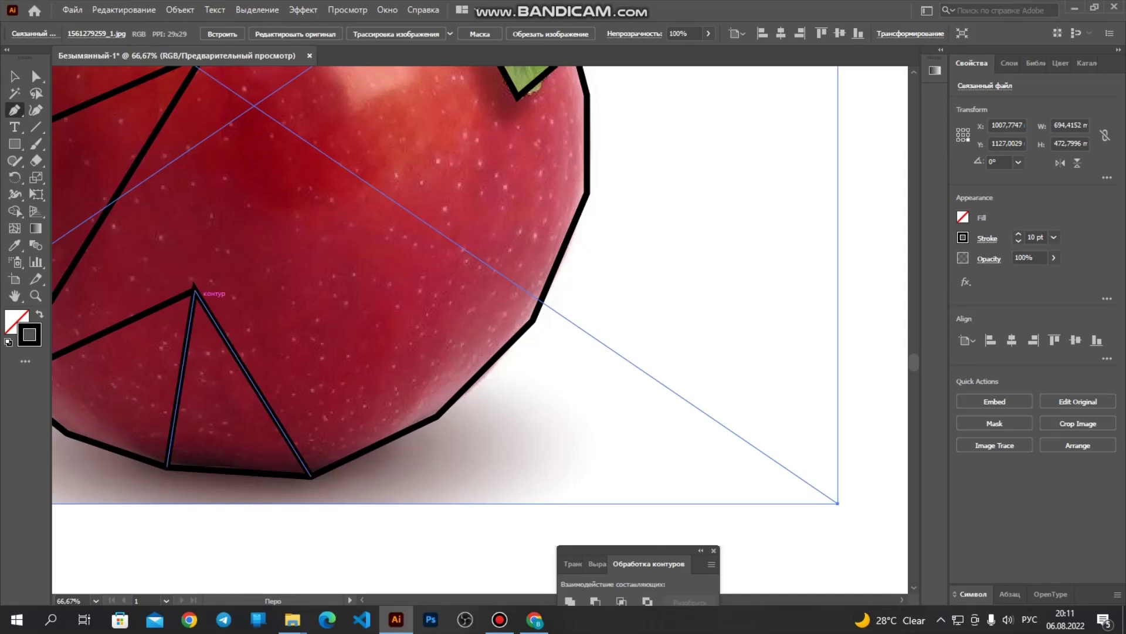
pyautogui.click(194, 292)
pyautogui.scroll(3, 201, 141)
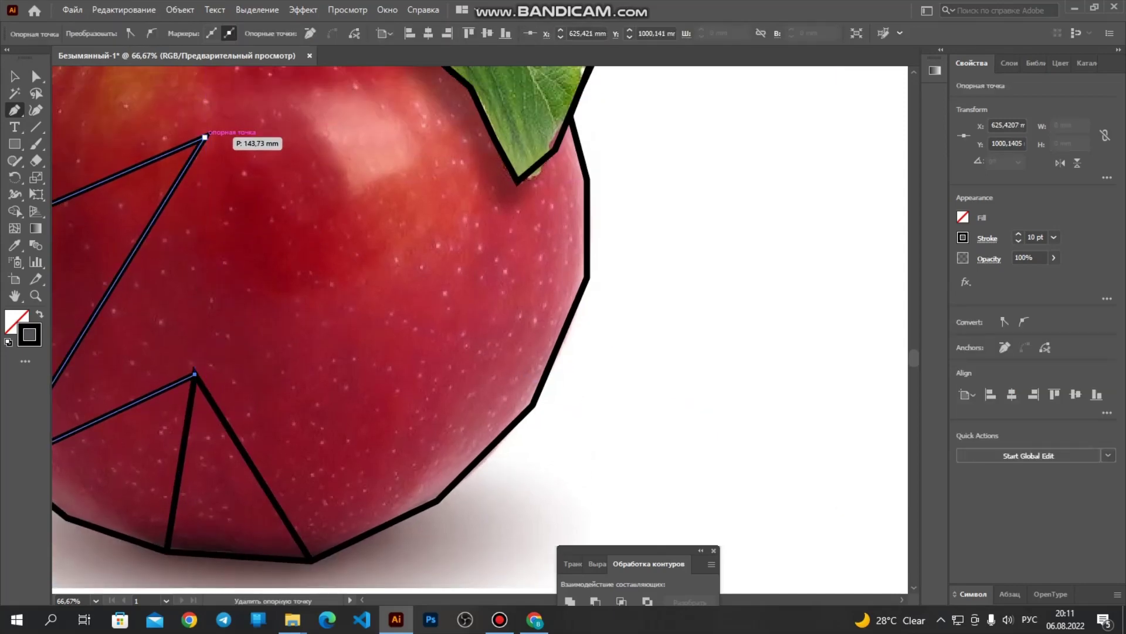
pyautogui.click(205, 137)
pyautogui.hotkey('ctrl', 'z')
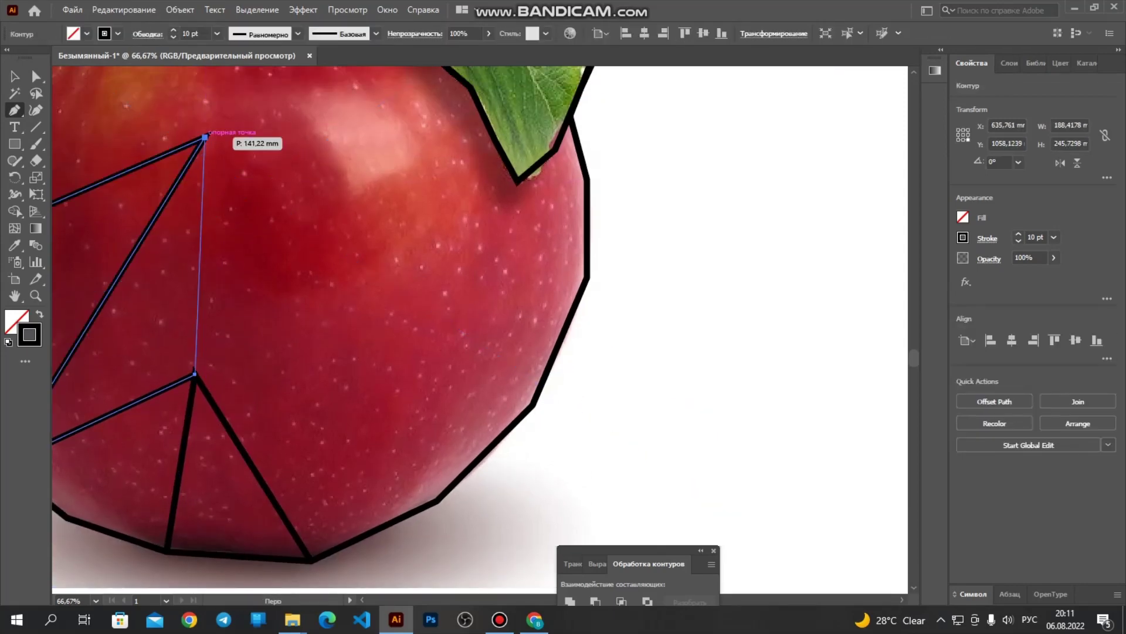
pyautogui.click(205, 136)
pyautogui.press('v')
pyautogui.click(123, 122)
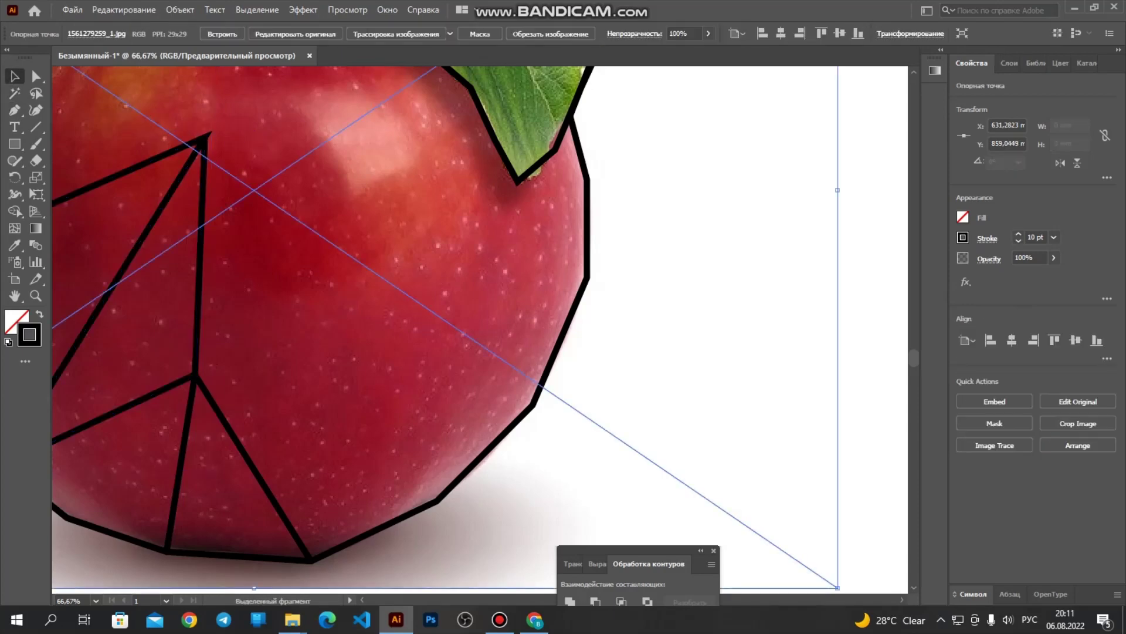
# Step: Draw a straight Pen segment from the central point to the bottom outline corner at the small triangle's right foot
pyautogui.press('p')
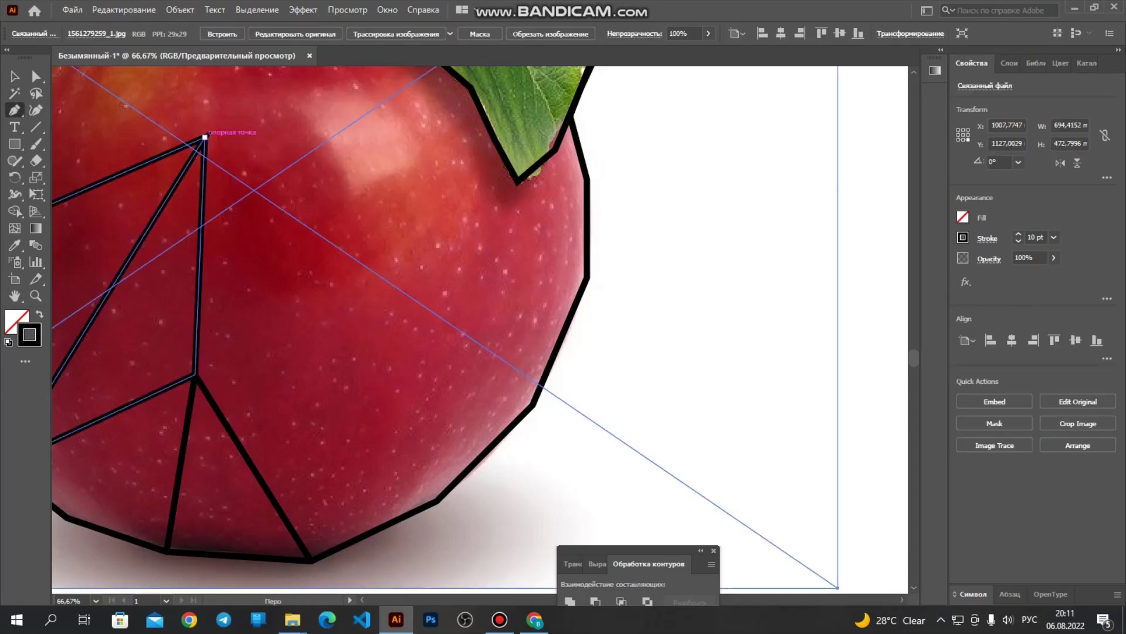
pyautogui.click(205, 137)
pyautogui.click(311, 561)
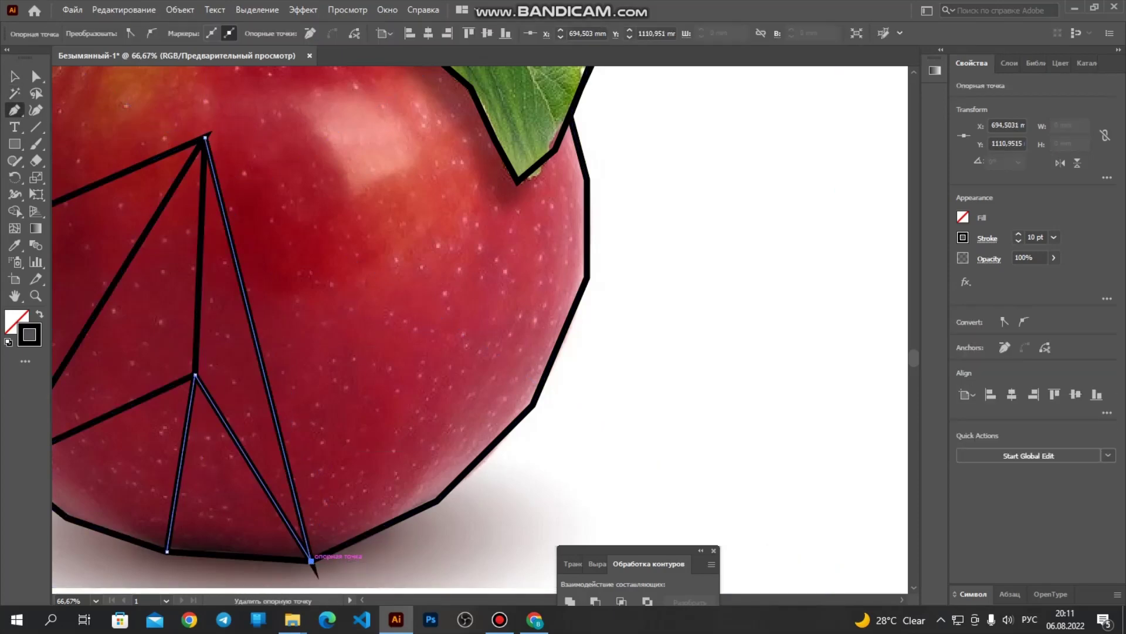
pyautogui.press('v')
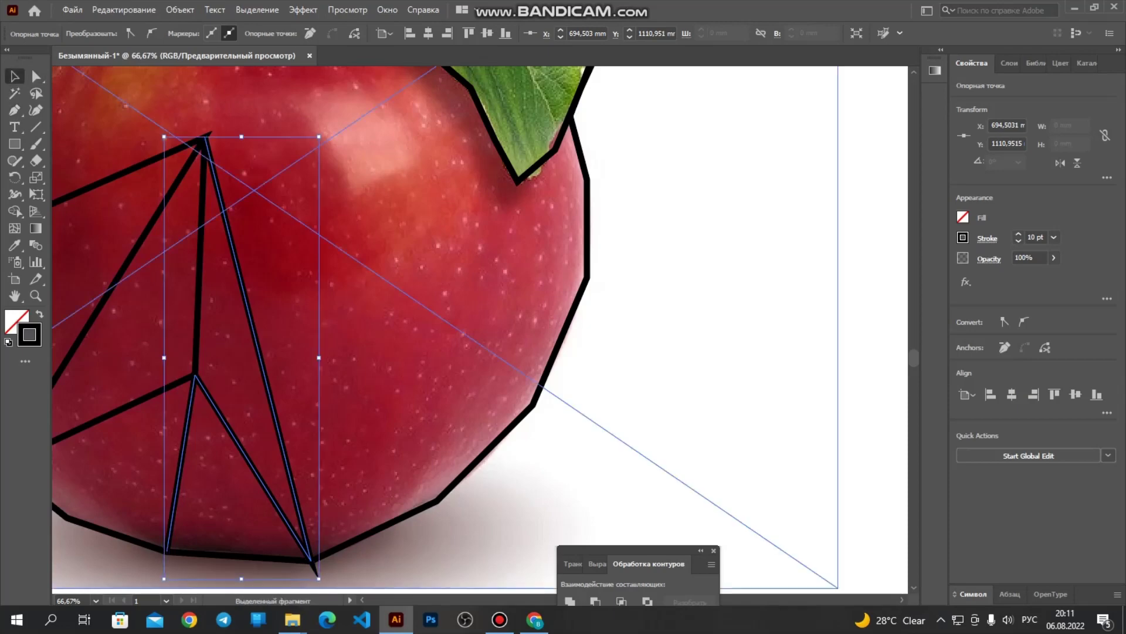
pyautogui.click(405, 364)
# Step: Draw another straight Pen segment from the central point to the next outline corner on the apple's lower-right side
pyautogui.press('p')
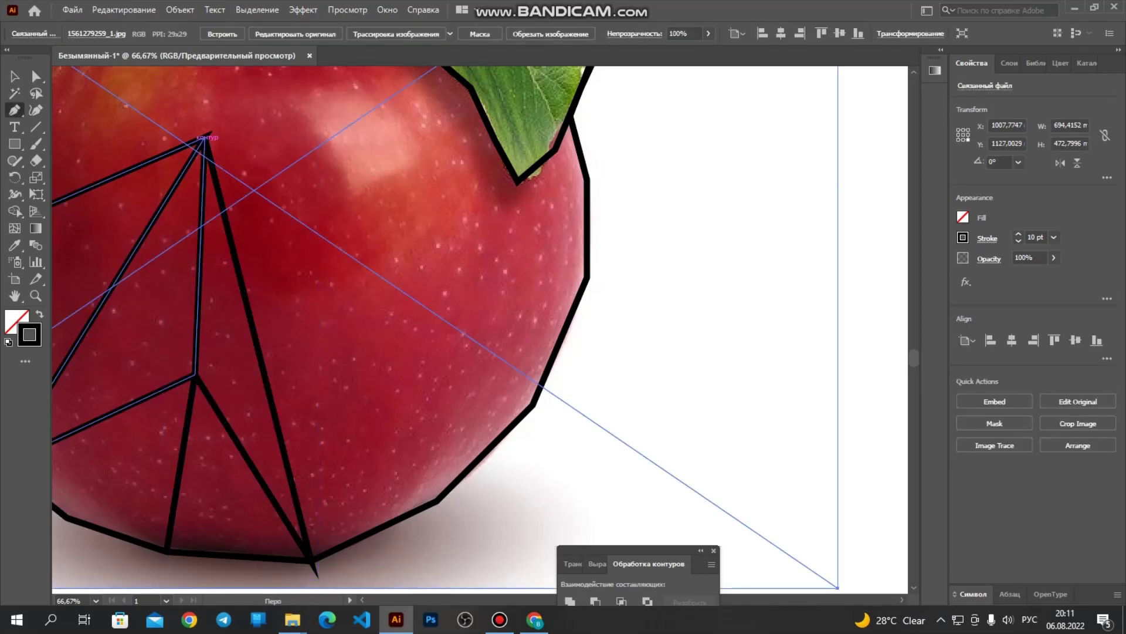
pyautogui.click(206, 141)
pyautogui.keyDown('ctrl'); pyautogui.click(205, 139); pyautogui.keyUp('ctrl')
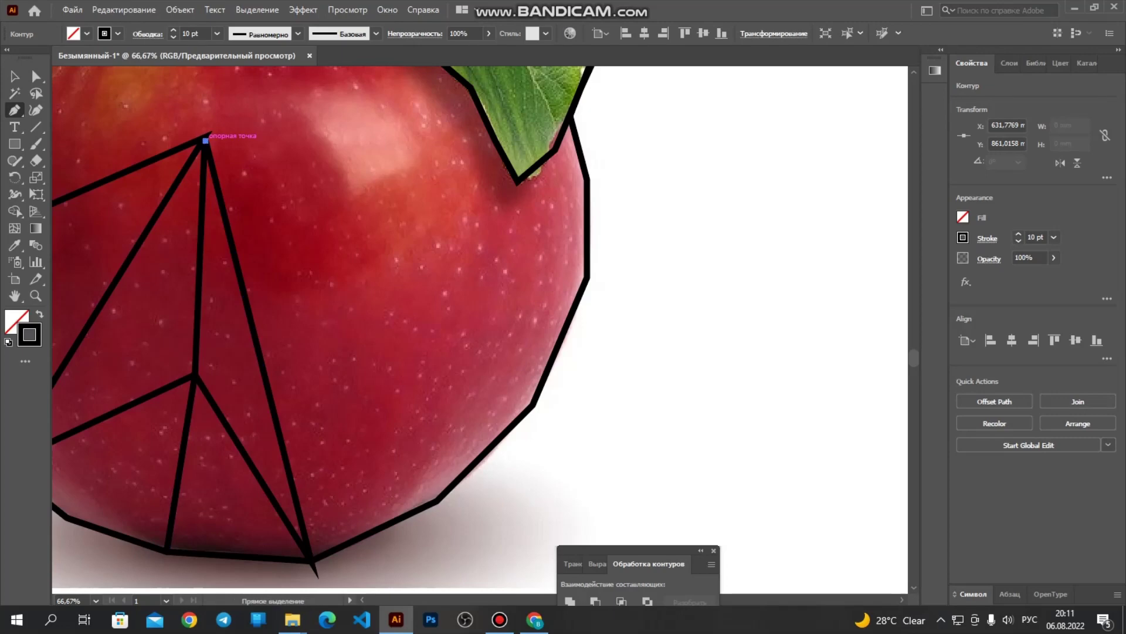
pyautogui.click(205, 140)
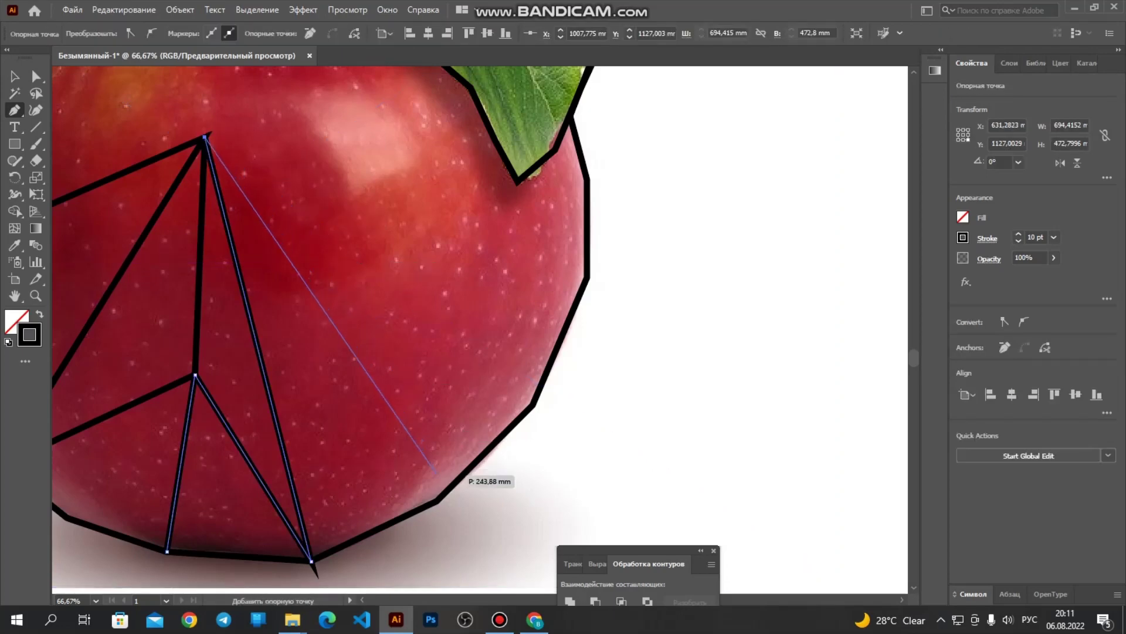
pyautogui.click(437, 500)
pyautogui.hotkey('ctrl', '-')
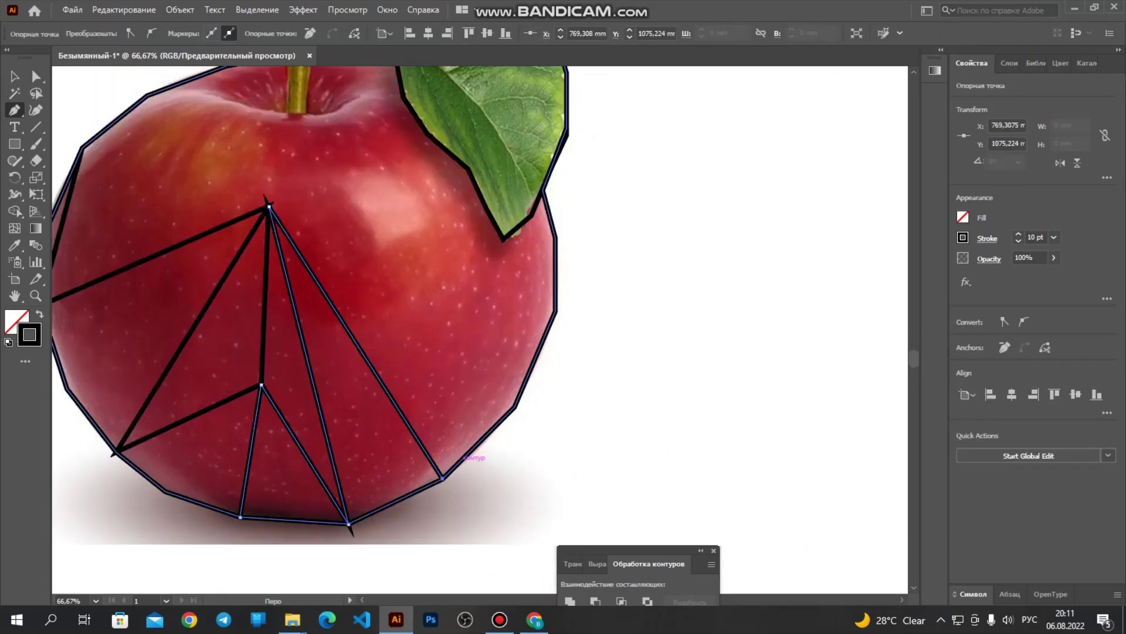
# Step: Add a 12 pt Myriad Pro text line with the author's account handle in the blank area right of the apple
pyautogui.hotkey('ctrl', '-')
pyautogui.press('t')
pyautogui.click(745, 359)
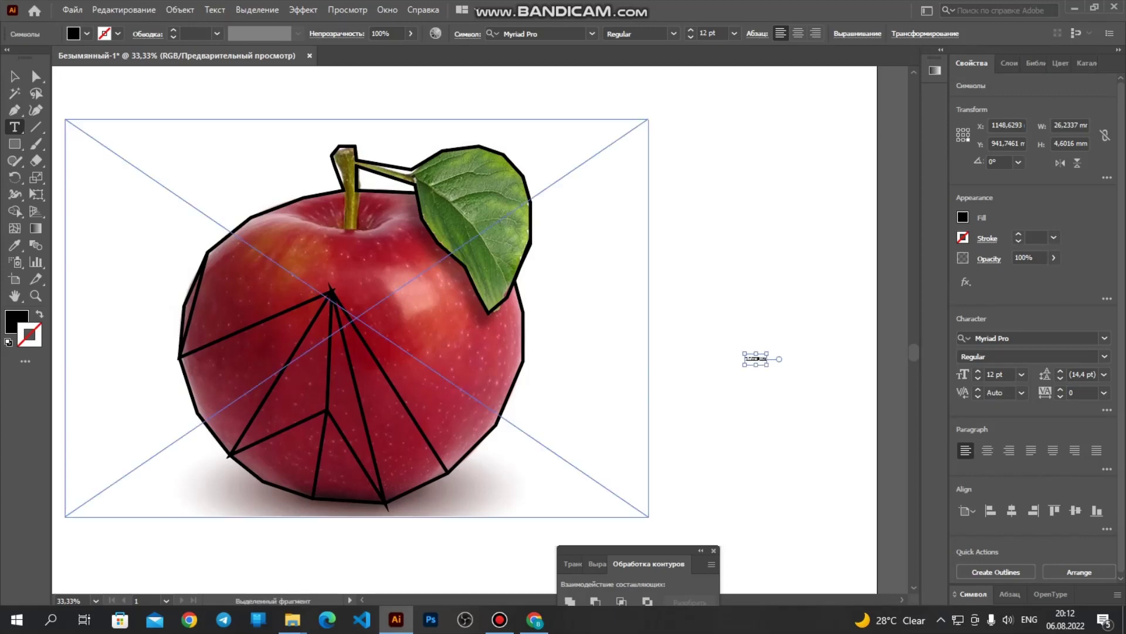
# Step: Stretch the handle text to about 48 mm high, widen it until it reads clearly, and deselect it
pyautogui.hotkey('ctrl', 't')
pyautogui.moveTo(757, 353); pyautogui.dragTo(762, 250)
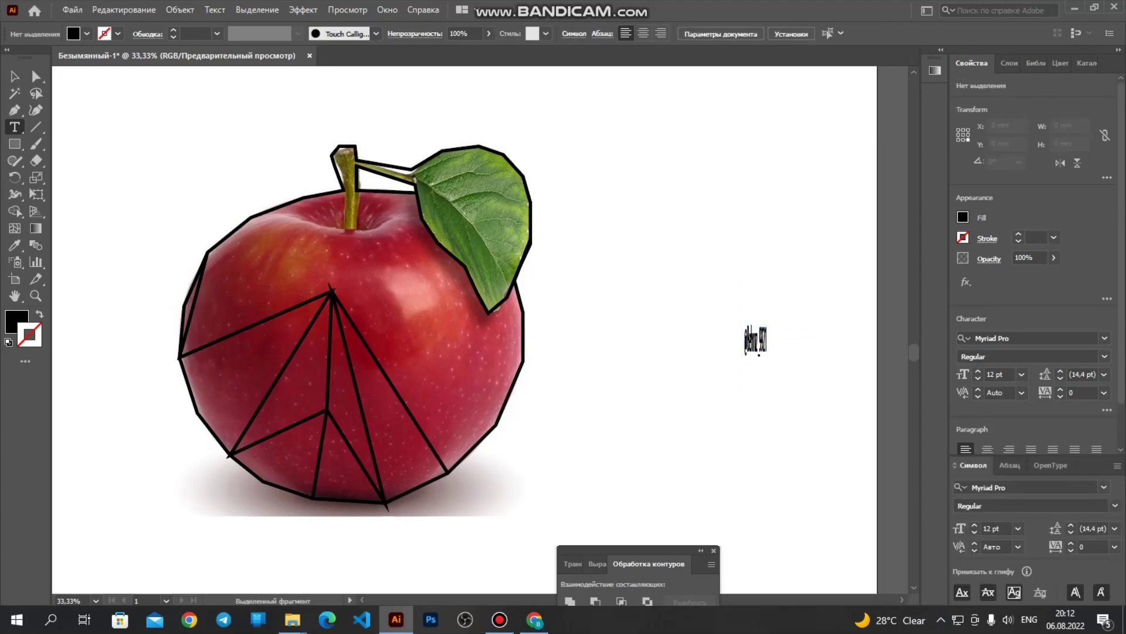
pyautogui.doubleClick(756, 340)
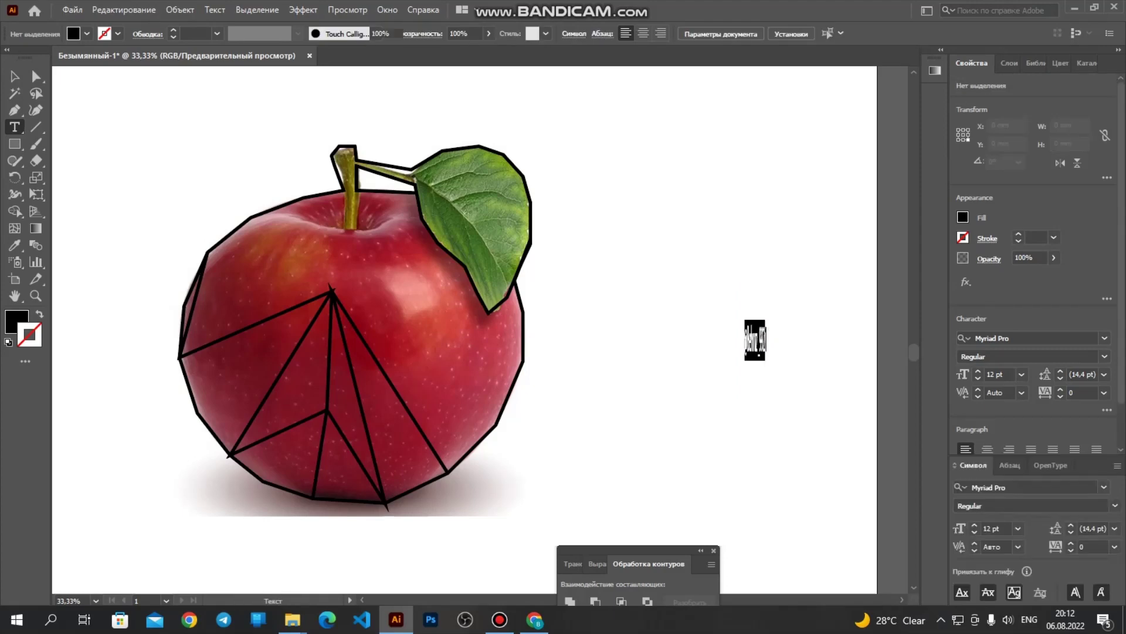
pyautogui.hotkey('ctrl', 'shift', 'a')
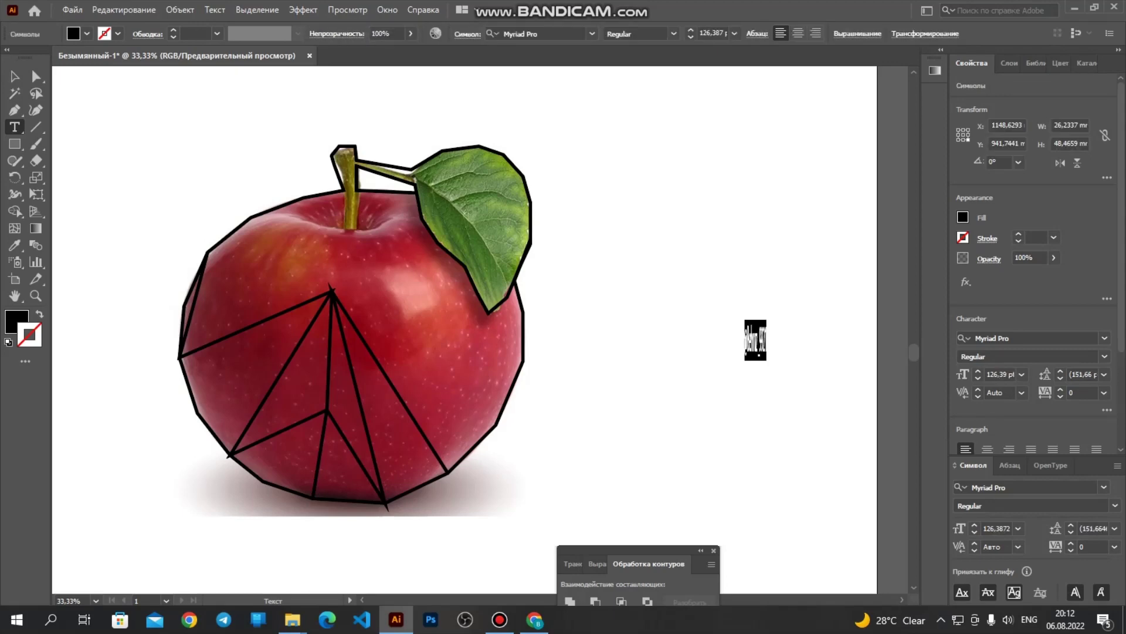
pyautogui.hotkey('ctrl', 't')
pyautogui.moveTo(766, 340); pyautogui.dragTo(858, 341)
pyautogui.hotkey('ctrl', 'shift', 'a')
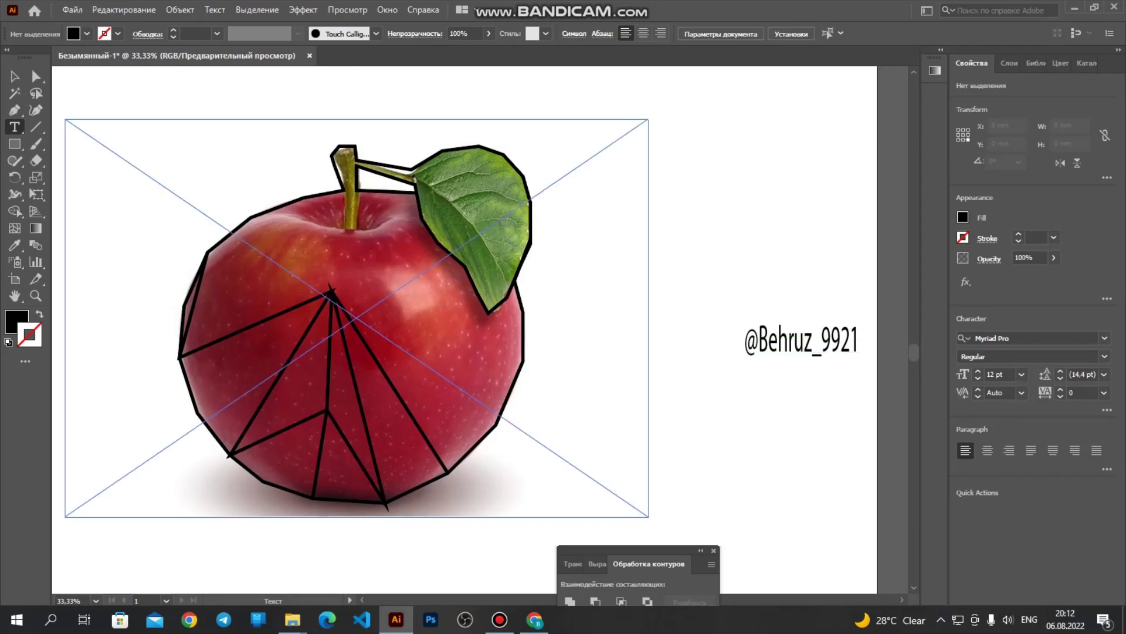
# Step: Connect the central point to the apple's upper-left outline corner with a straight Pen segment
pyautogui.scroll(1, 463, 329)
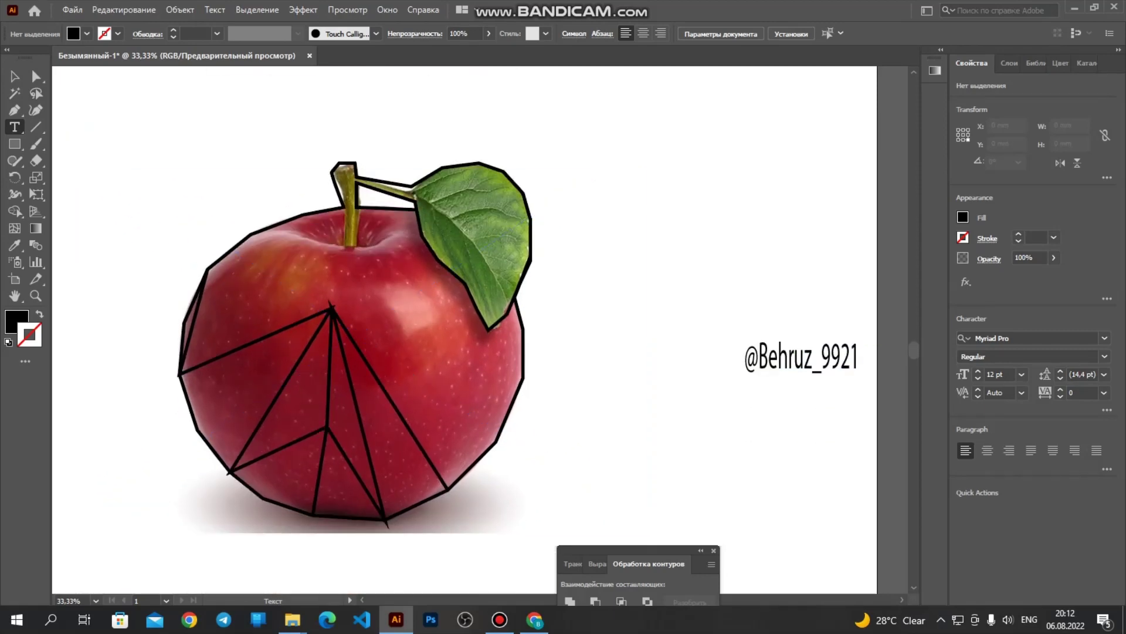
pyautogui.press('p')
pyautogui.click(332, 307)
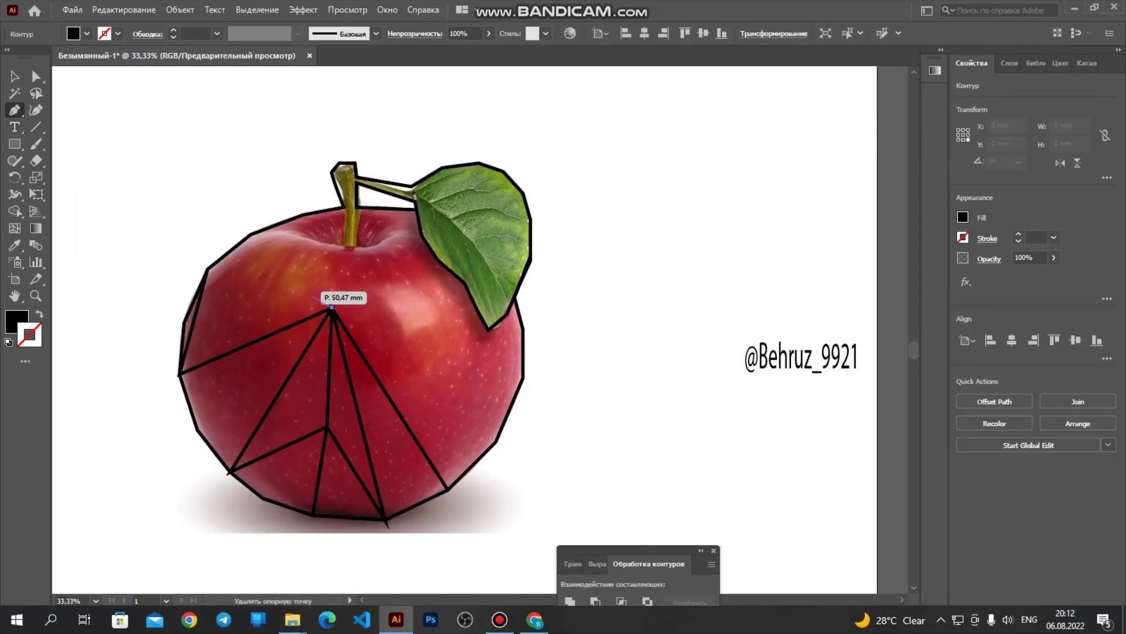
pyautogui.click(207, 268)
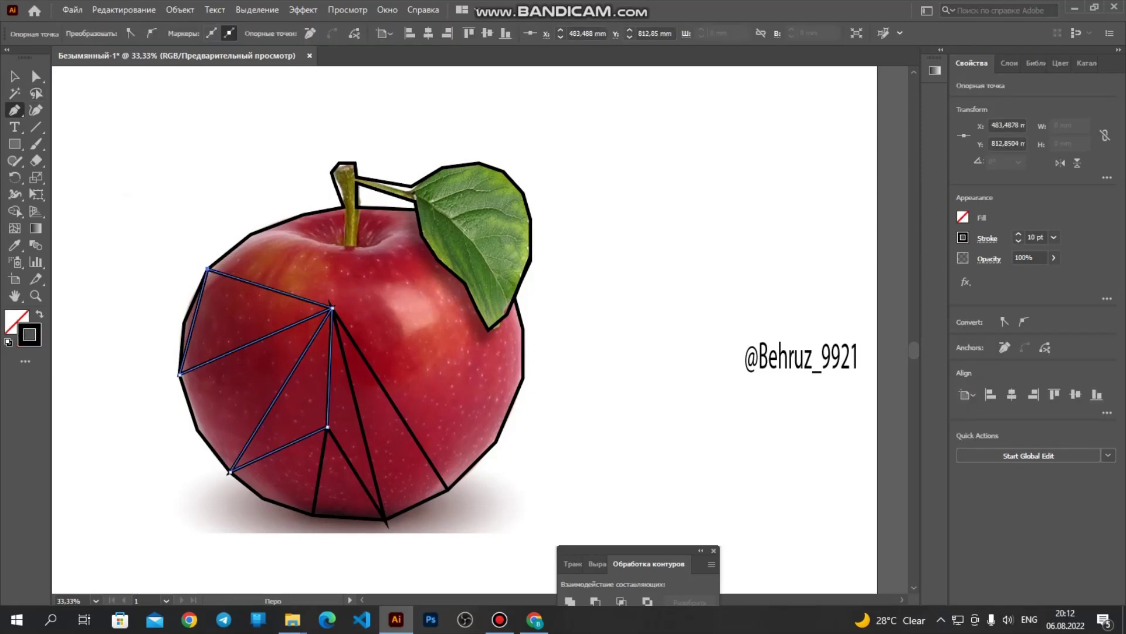
pyautogui.press('v')
pyautogui.click(141, 226)
# Step: Draw a straight Pen segment about 116 mm long from the central point to the apple's top edge left of the stem
pyautogui.press('r')
pyautogui.press('t')
pyautogui.press('p')
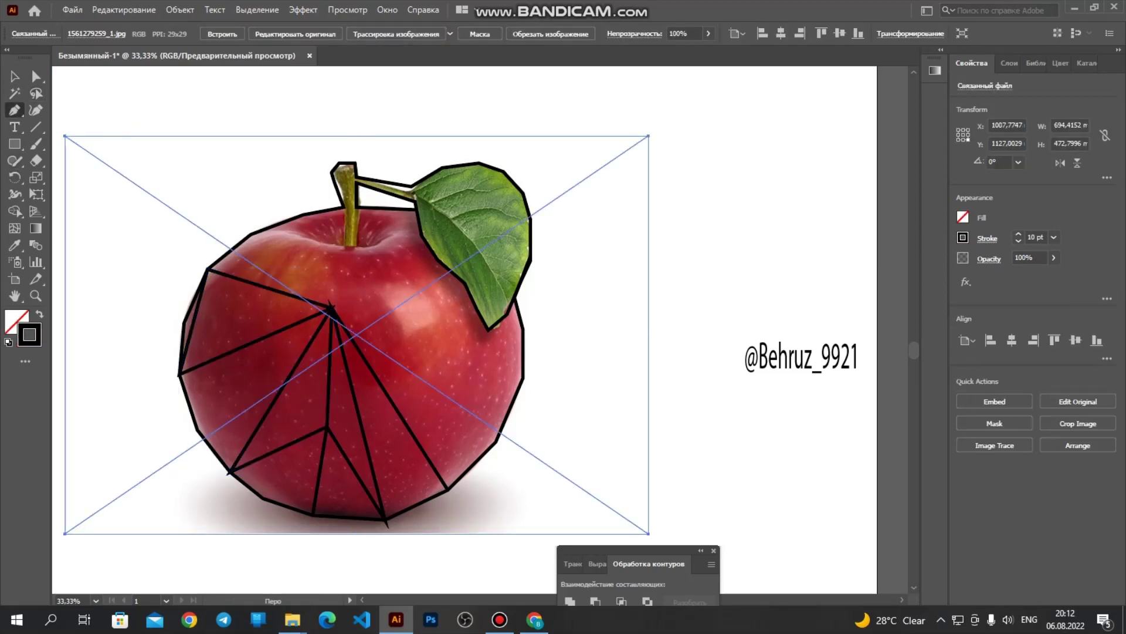
pyautogui.click(332, 306)
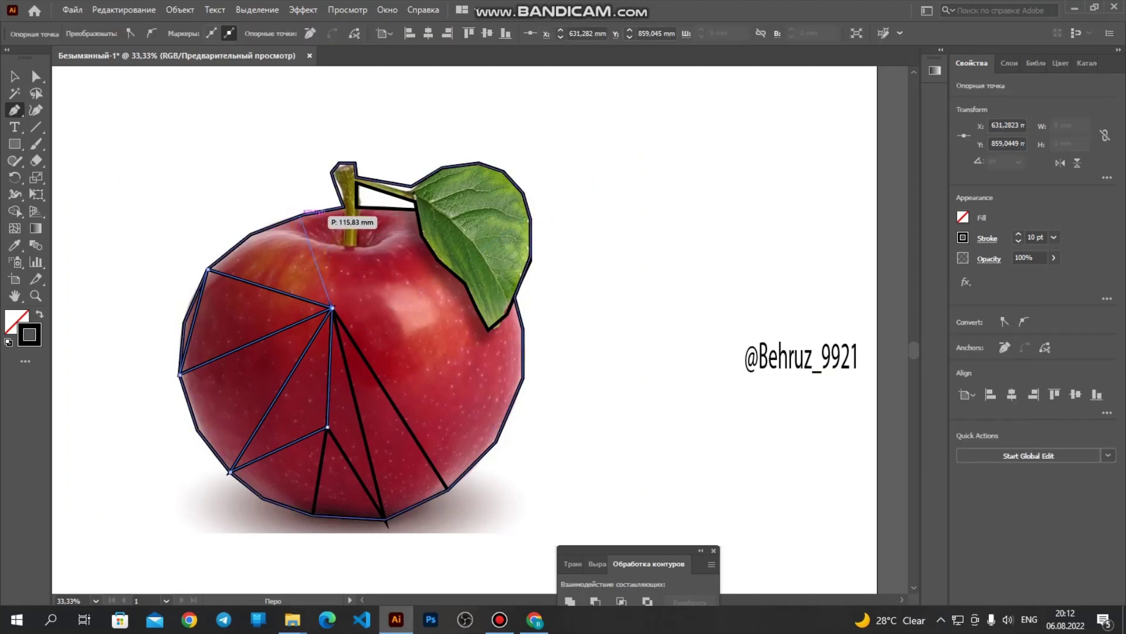
pyautogui.click(303, 215)
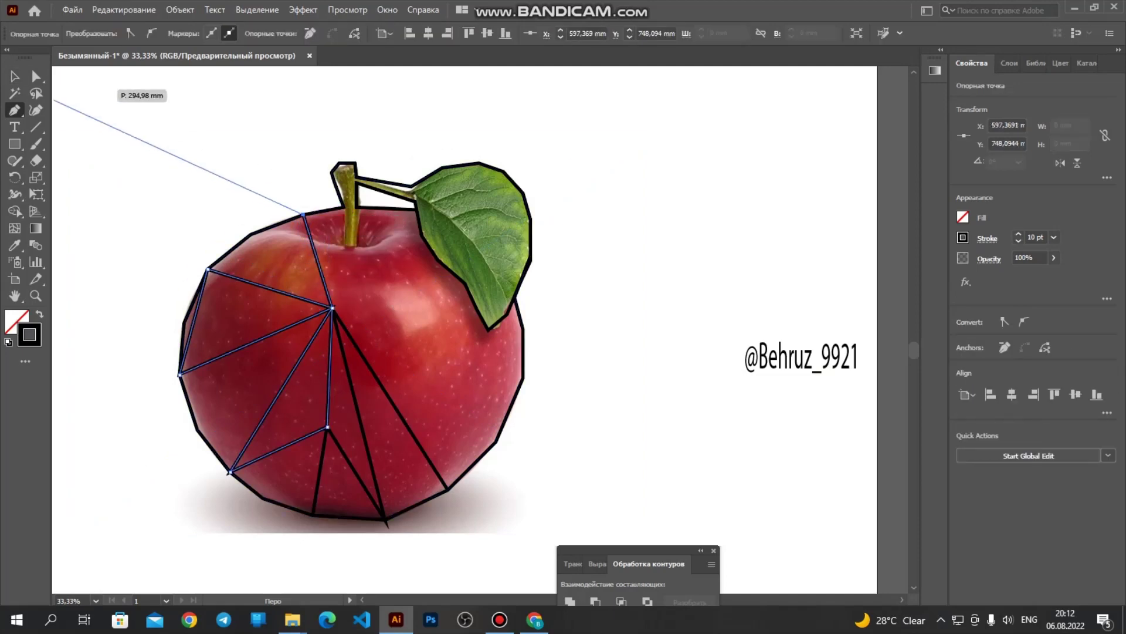
# Step: Draw a two-segment Pen path from the central point up to the stem's base and across to the line running to the apple's top edge
pyautogui.click(15, 78)
pyautogui.click(111, 111)
pyautogui.press('p')
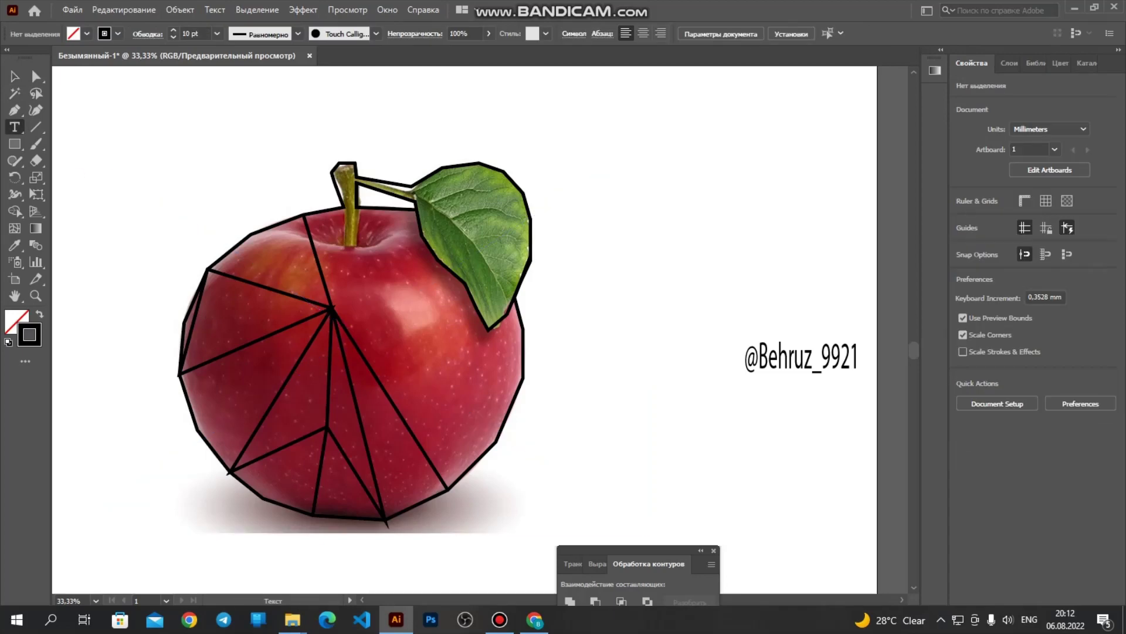
pyautogui.click(330, 308)
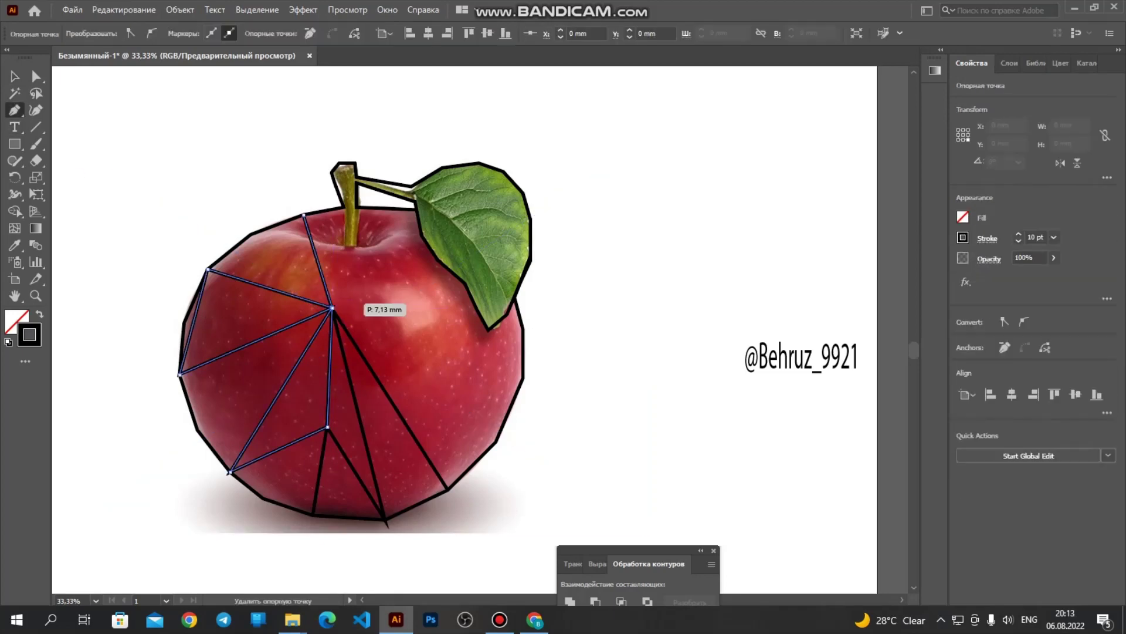
pyautogui.click(355, 243)
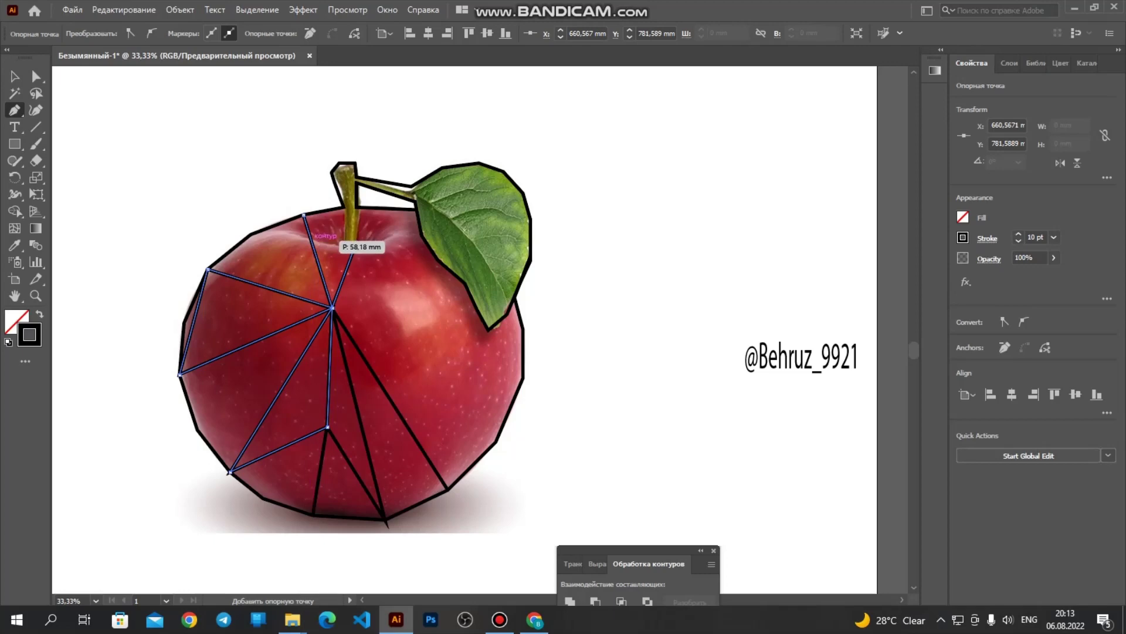
pyautogui.click(313, 241)
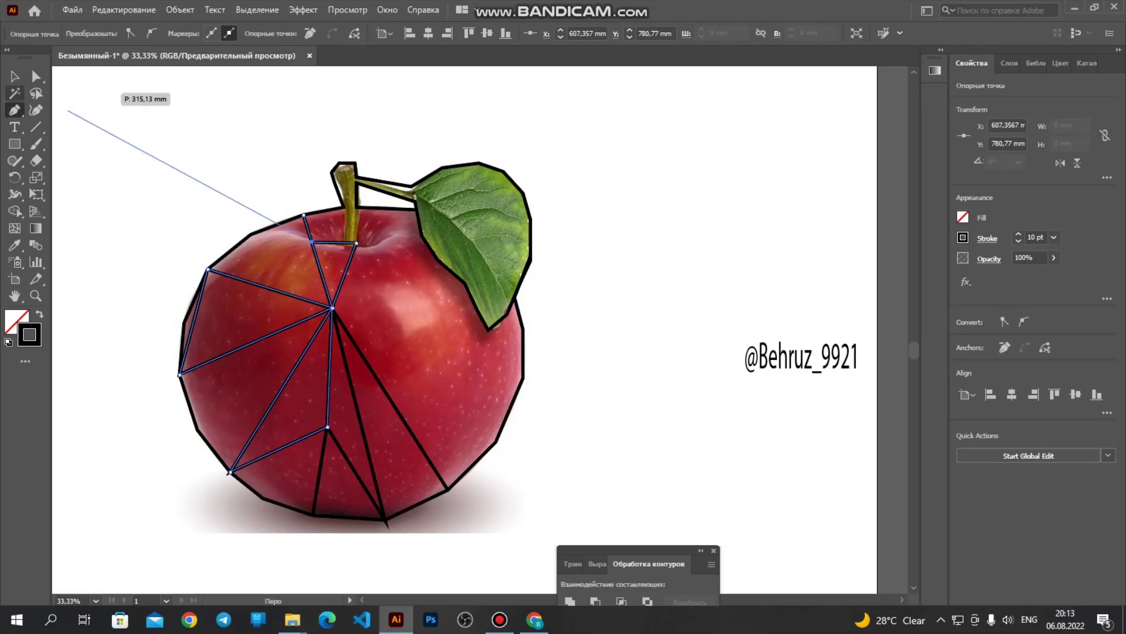
pyautogui.click(15, 77)
pyautogui.click(126, 141)
# Step: Connect the new junction left of the stem's base to the corner where the stem's left side meets the apple's top edge
pyautogui.click(14, 110)
pyautogui.click(312, 241)
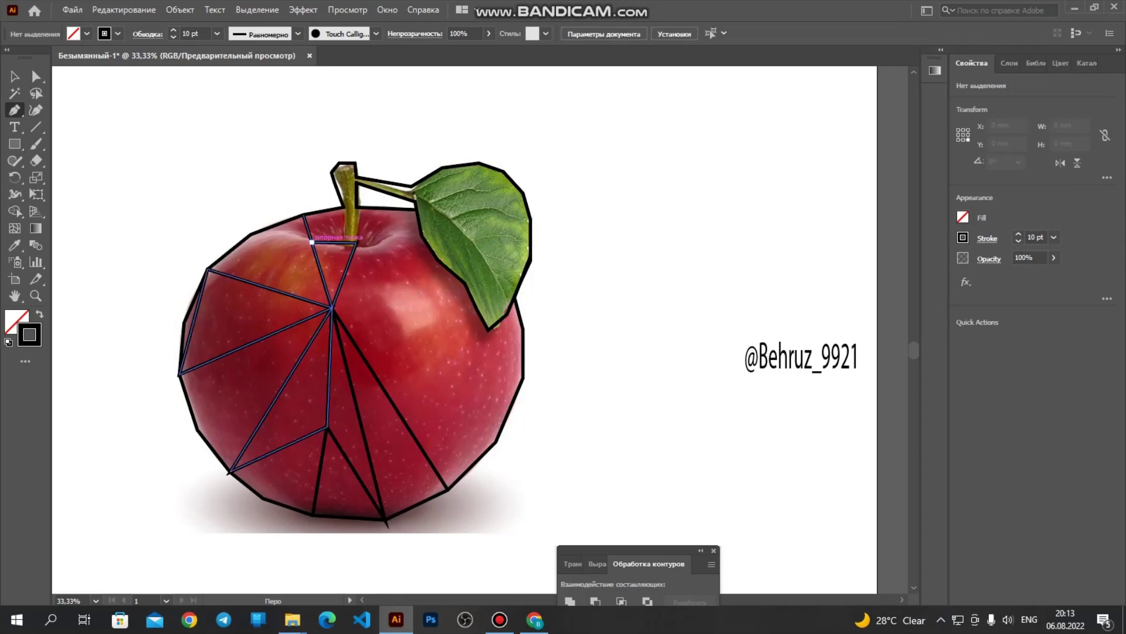
pyautogui.click(342, 206)
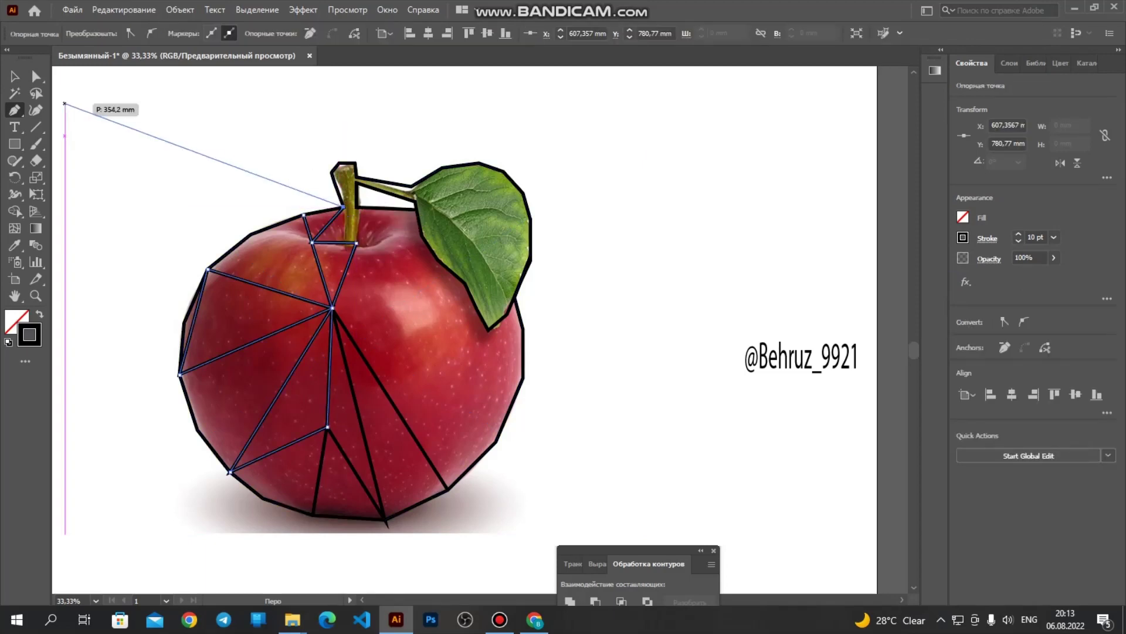
pyautogui.click(15, 76)
pyautogui.click(704, 294)
# Step: Draw a Pen segment about 137 mm long from the central point to the leaf's left edge, and continue it to the stem's base
pyautogui.press('p')
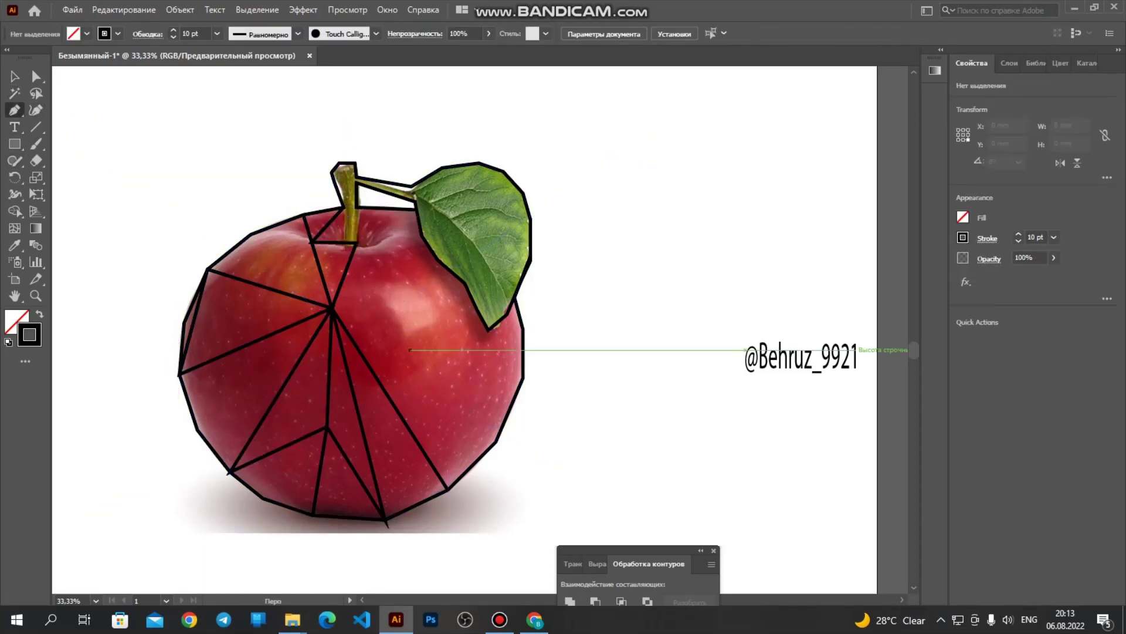
pyautogui.click(332, 307)
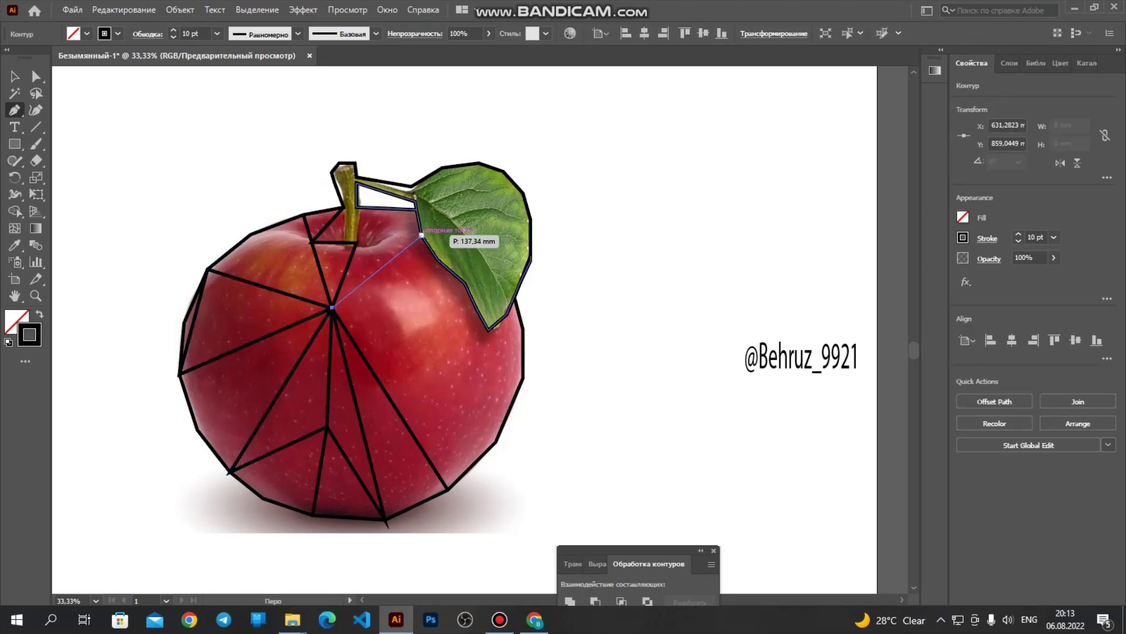
pyautogui.click(354, 247)
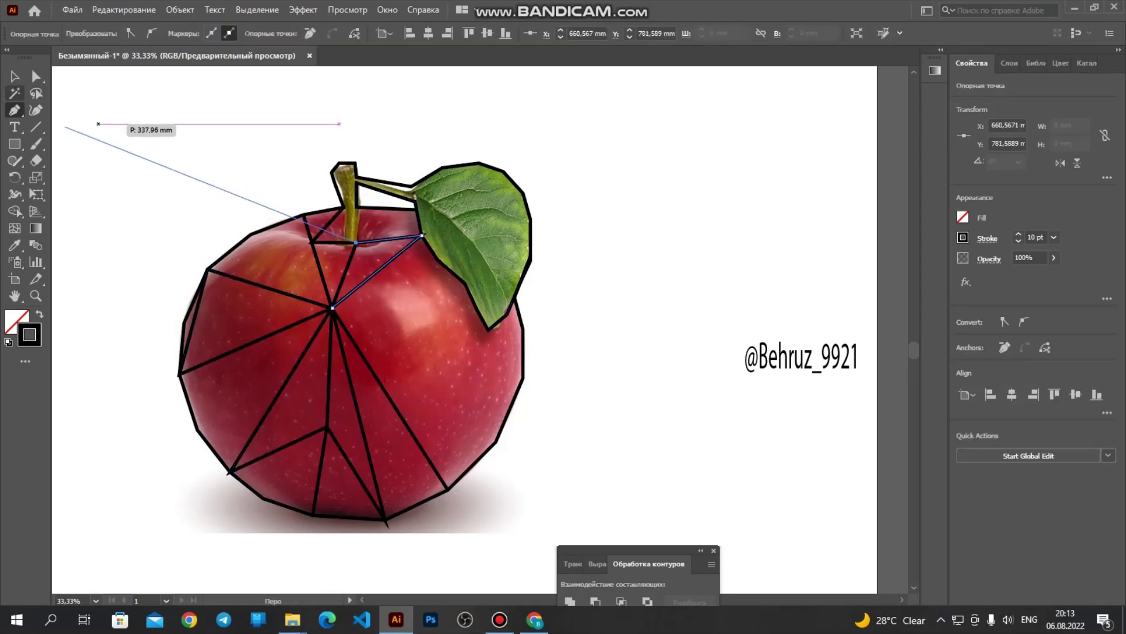
pyautogui.click(15, 76)
pyautogui.click(88, 114)
# Step: Draw a Pen segment about 82 mm long from the stem's base to the point where the apple's top edge meets the leaf
pyautogui.click(15, 110)
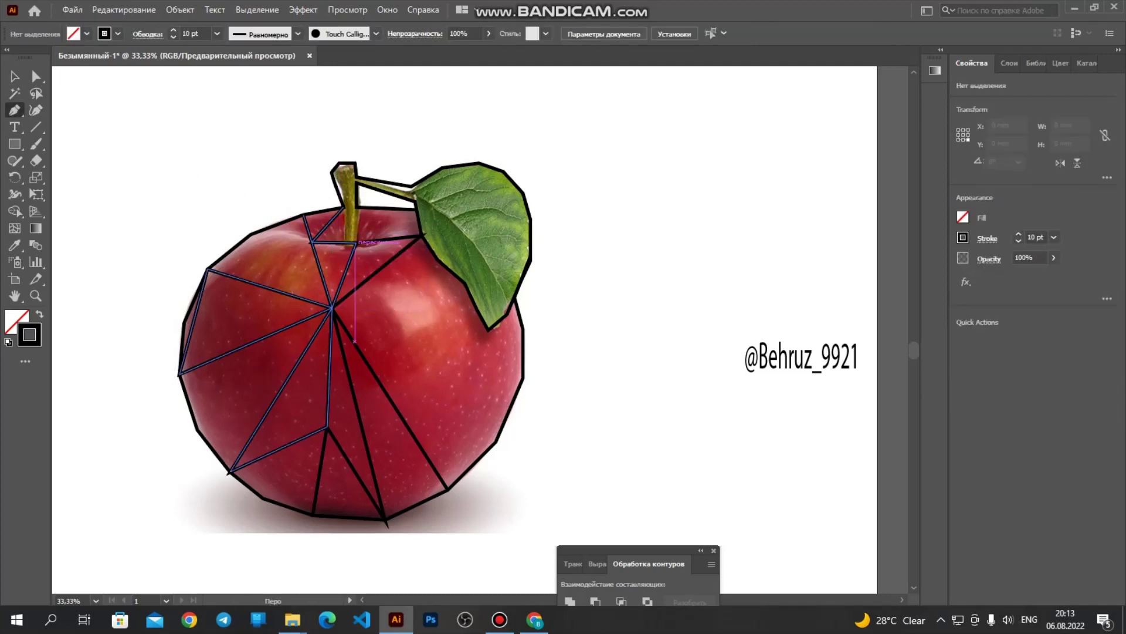
pyautogui.keyDown('ctrl'); pyautogui.click(356, 243); pyautogui.keyUp('ctrl')
pyautogui.keyDown('ctrl'); pyautogui.click(356, 242); pyautogui.keyUp('ctrl')
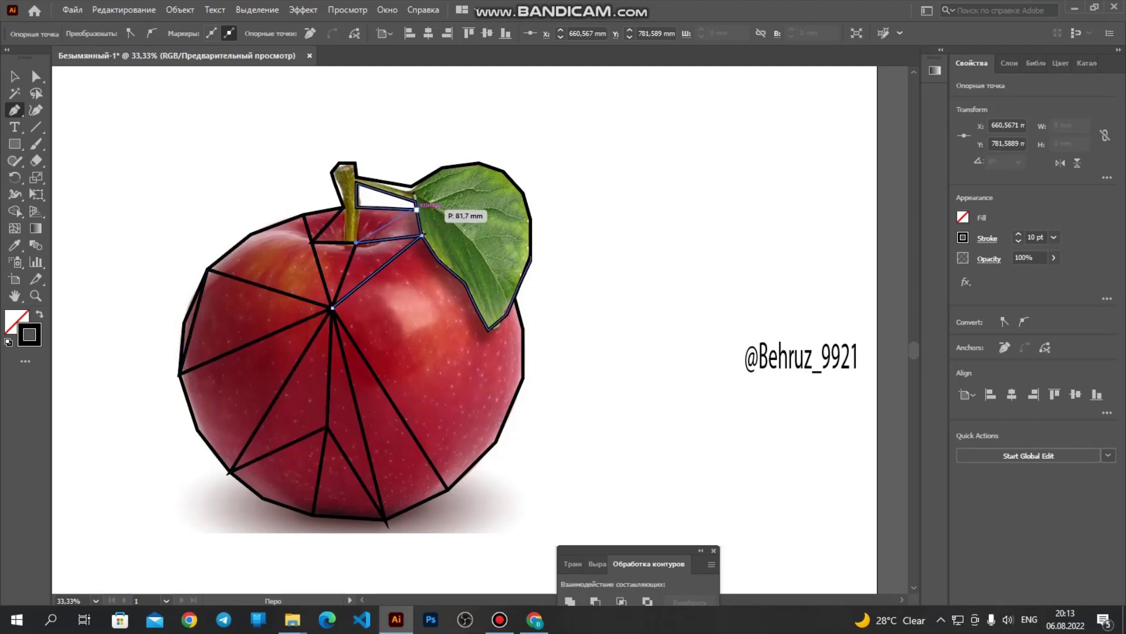
pyautogui.click(15, 76)
pyautogui.click(88, 103)
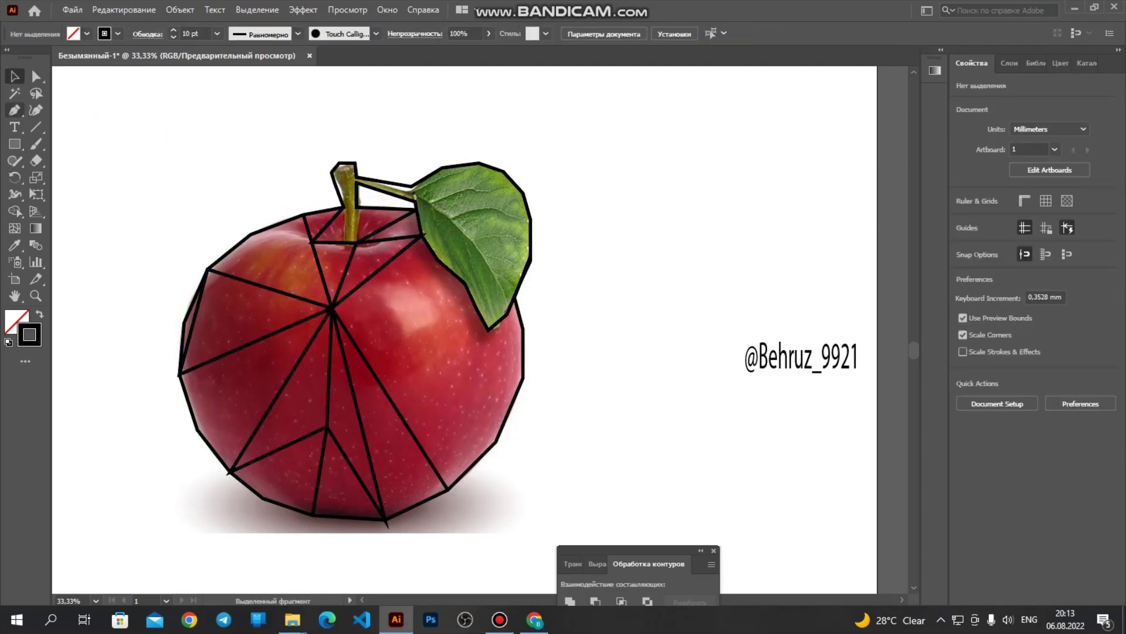
# Step: Draw a long Pen segment from the facet corner on the leaf's left edge down to the apple's lower-right outline corner
pyautogui.click(14, 110)
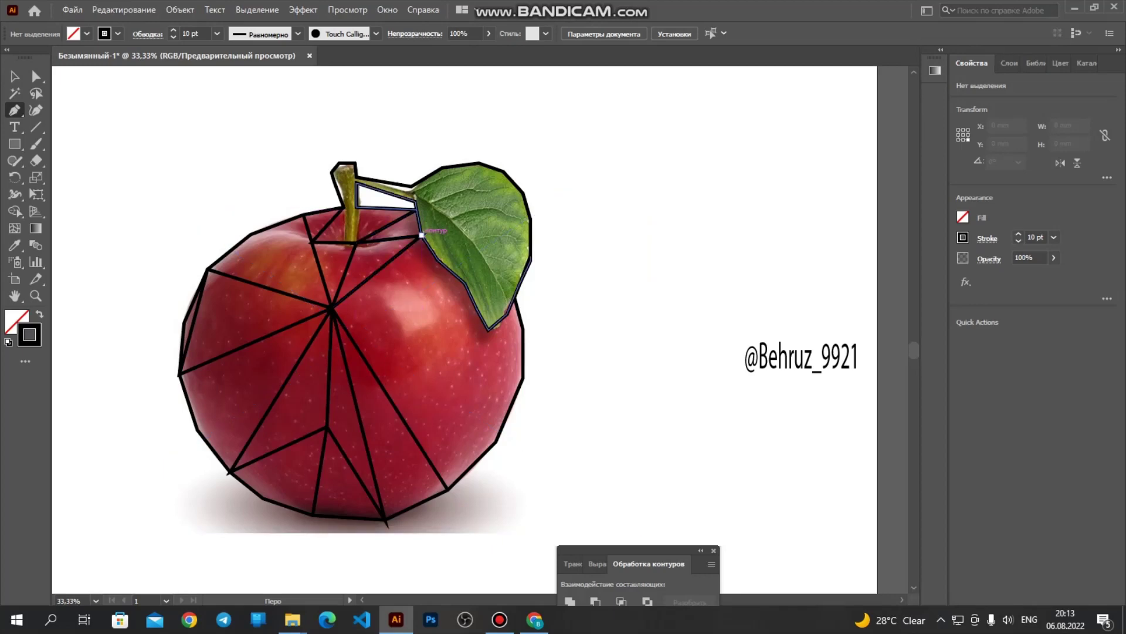
pyautogui.click(421, 235)
pyautogui.click(447, 488)
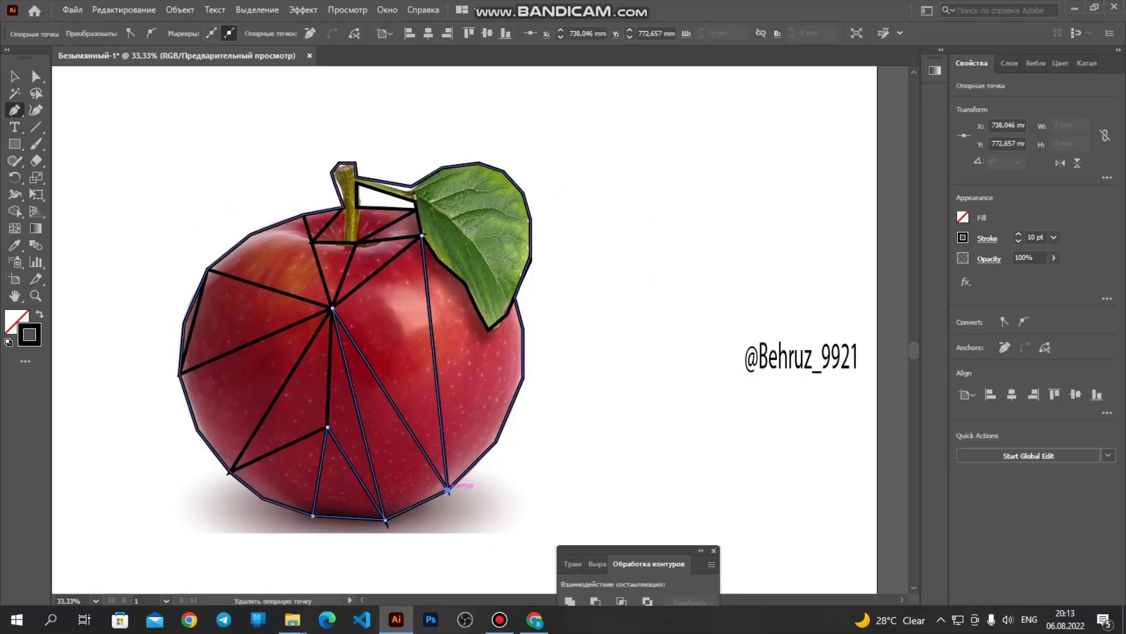
# Step: Draw a two-segment Pen path from the apple's lower-right outline corner to the leaf's tip and on to the right outline corner below it
pyautogui.click(447, 489)
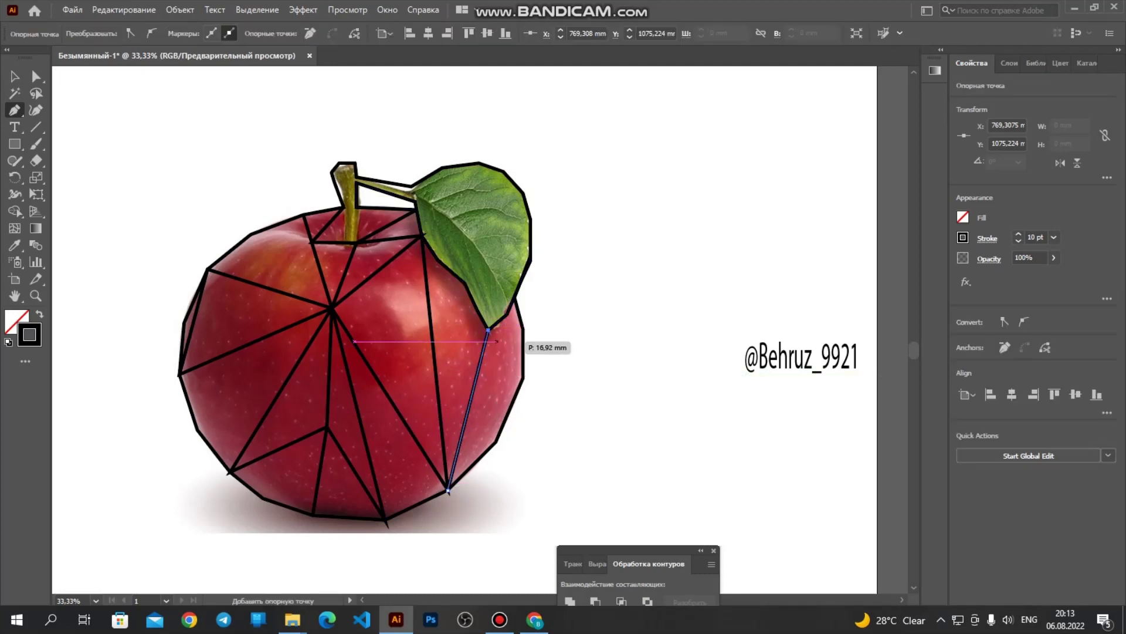
pyautogui.click(488, 330)
pyautogui.click(522, 377)
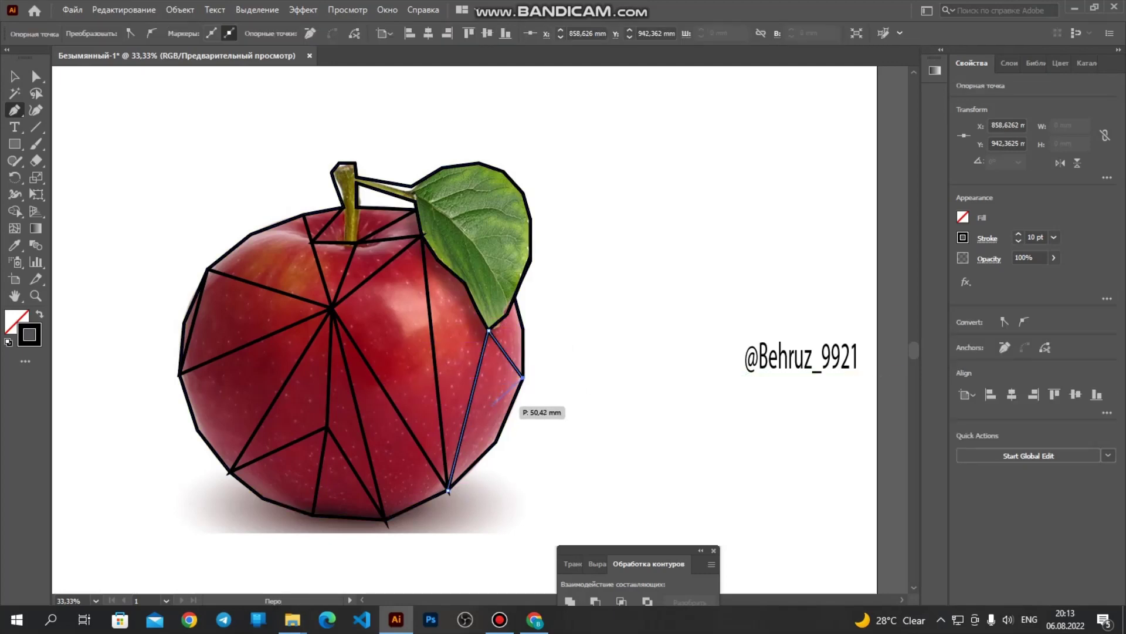
pyautogui.click(15, 76)
pyautogui.click(130, 154)
# Step: Draw a narrow Pen triangle on the stem's lower part, joining both corners at the apple's top edge to a point near the stem's base
pyautogui.scroll(-1, 275, 270)
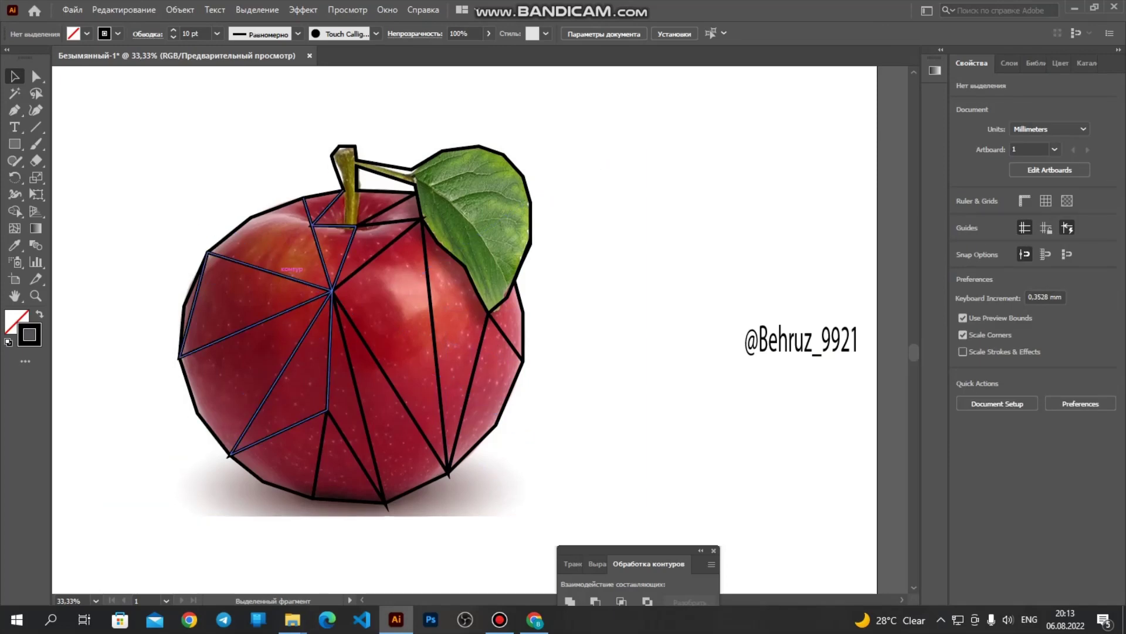
pyautogui.scroll(-2, 217, 287)
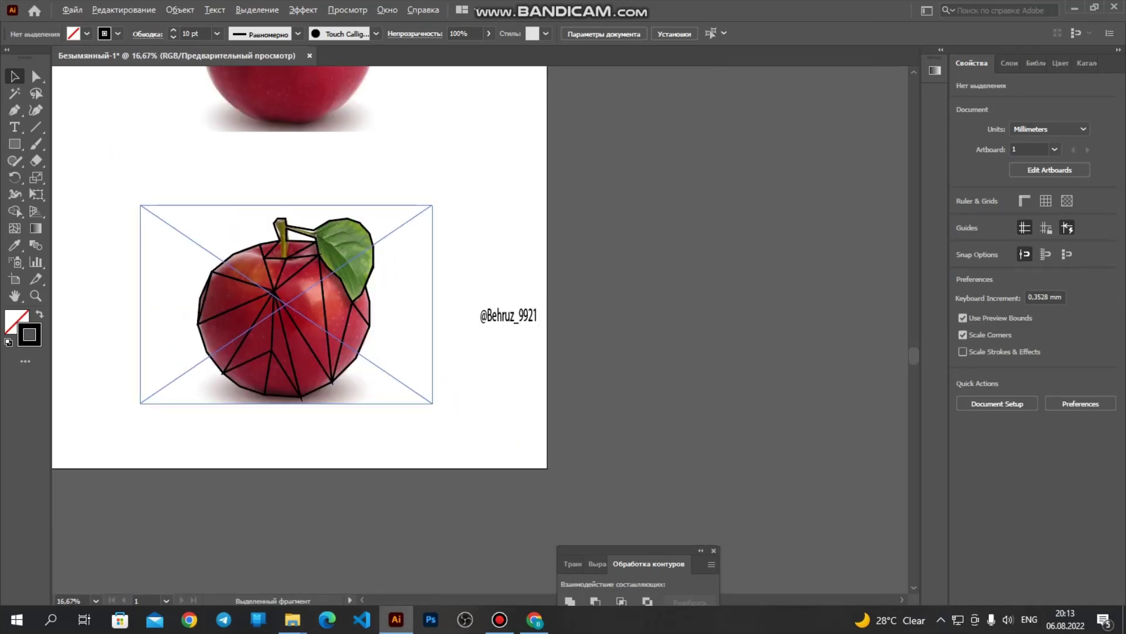
pyautogui.scroll(4, 266, 233)
pyautogui.press('p')
pyautogui.scroll(-2, 339, 260)
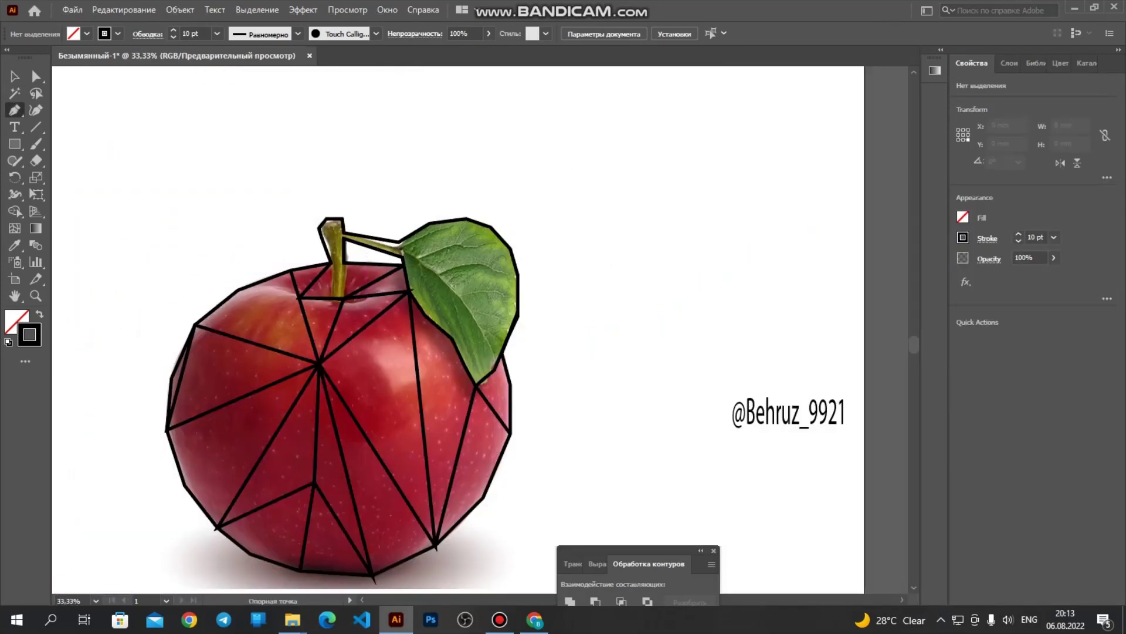
pyautogui.scroll(3, 358, 258)
pyautogui.click(307, 278)
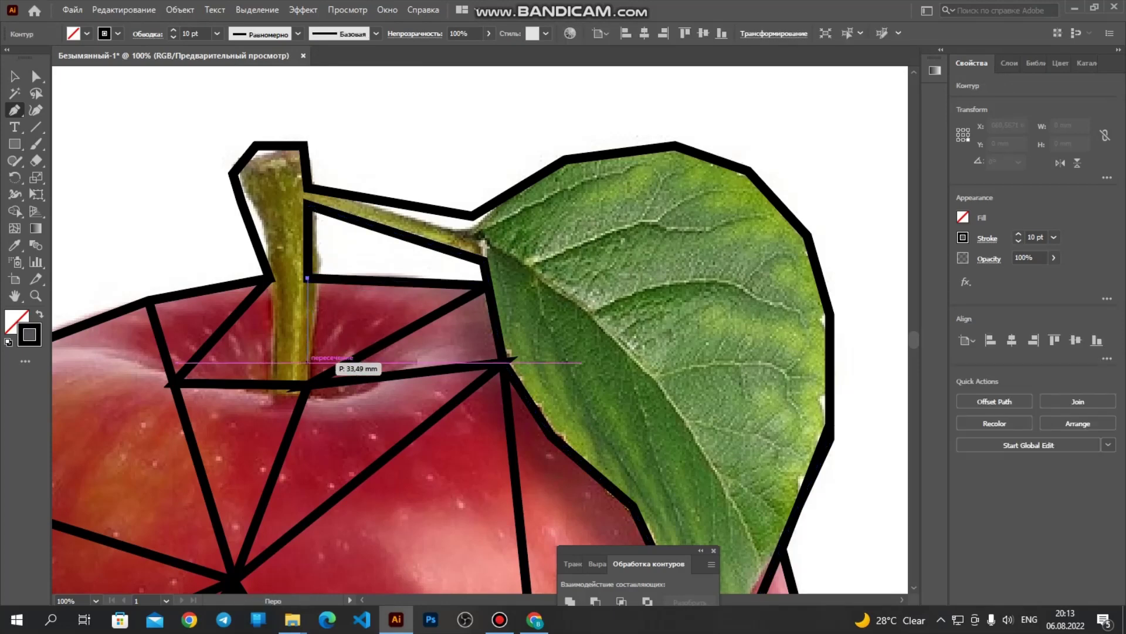
pyautogui.click(273, 362)
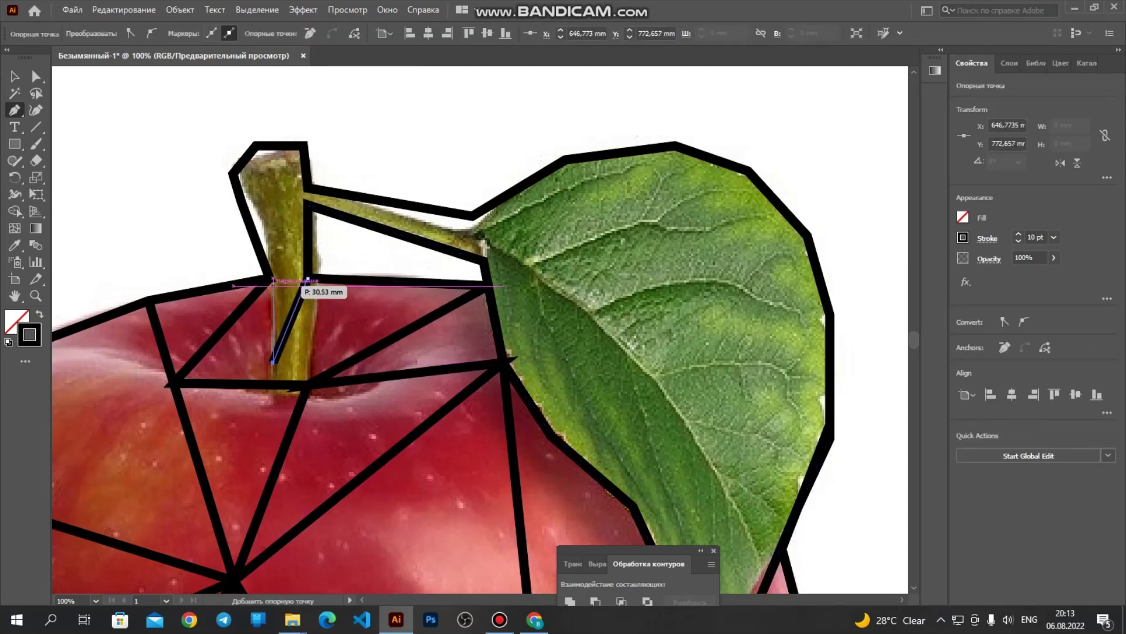
pyautogui.click(269, 277)
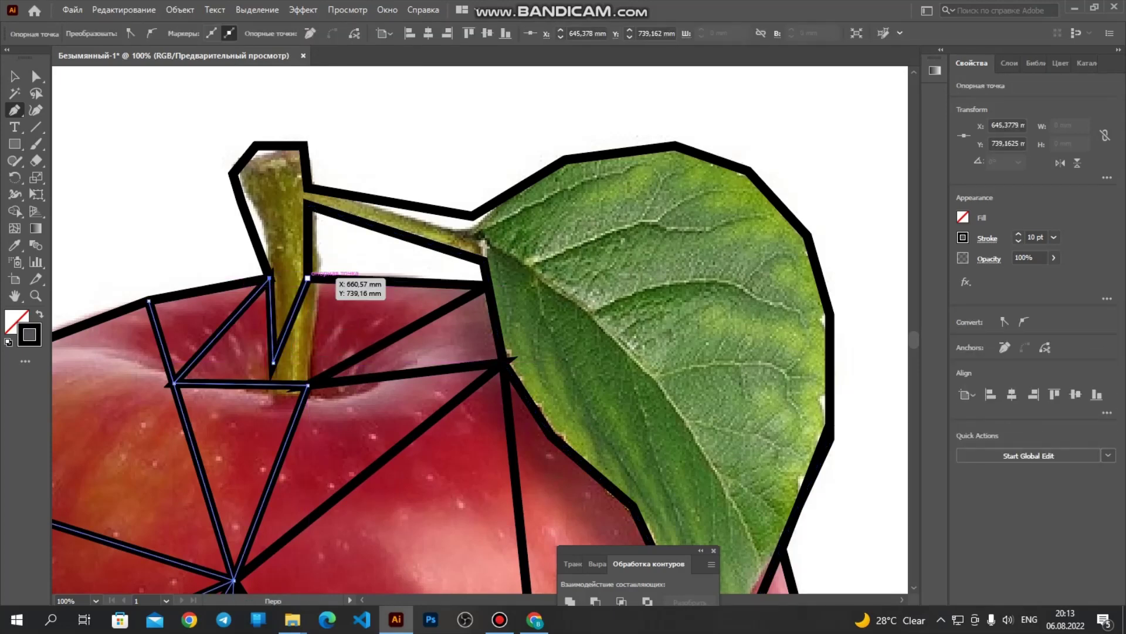
pyautogui.click(269, 278)
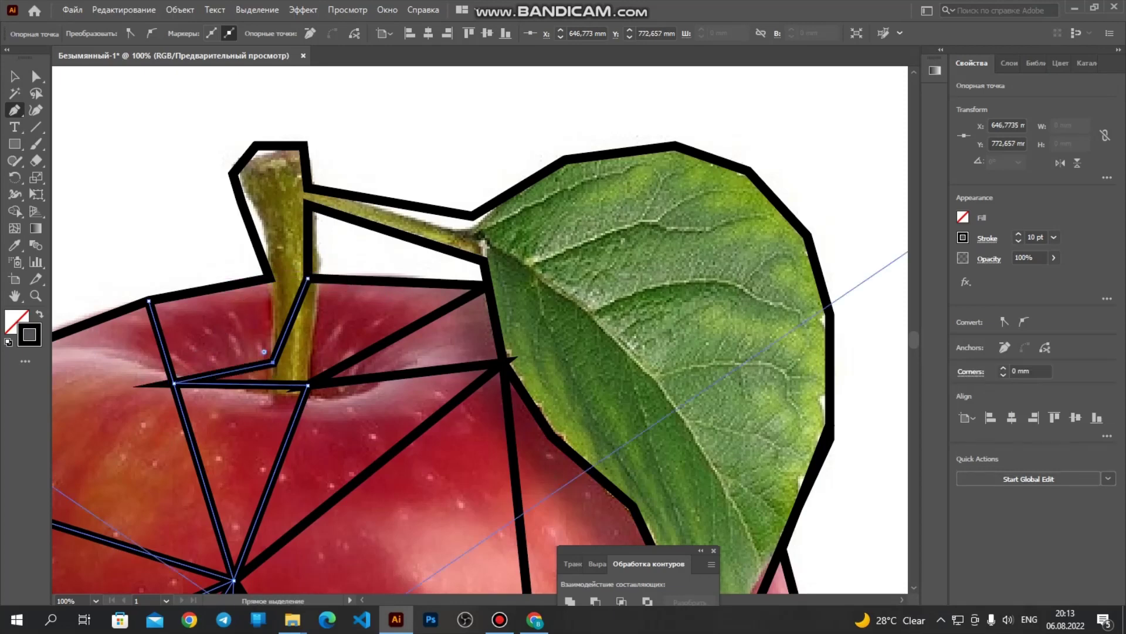
pyautogui.hotkey('ctrl', 'z')
pyautogui.click(307, 278)
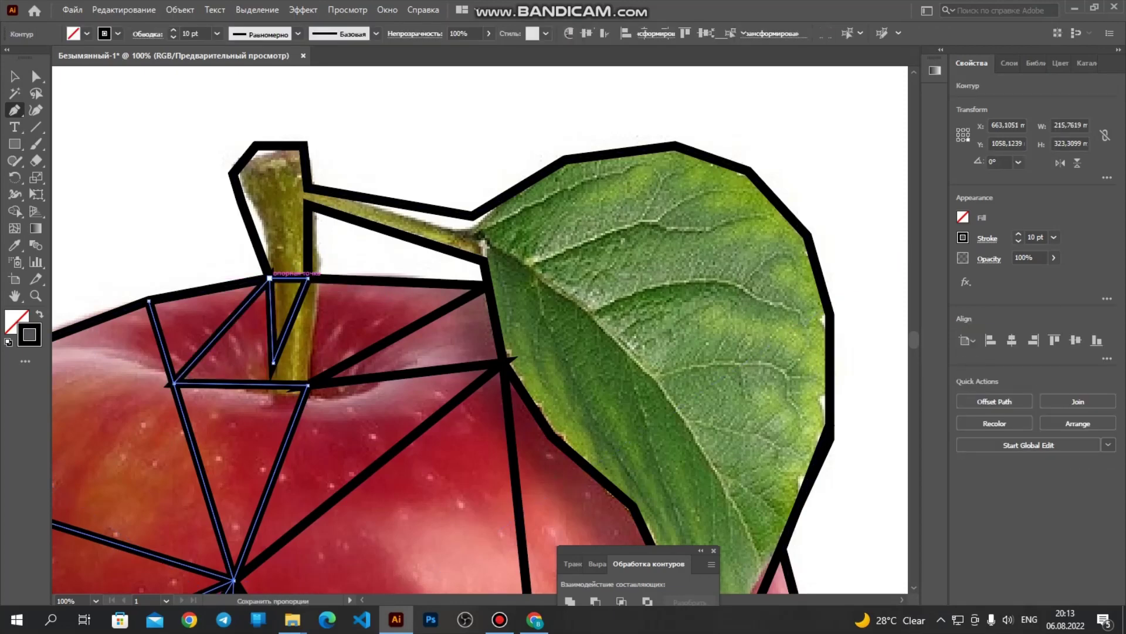
# Step: Zigzag the path up the stem from its lower-left corner through the leaf-stalk junction, upper-left corner and right edge to its top-left corner
pyautogui.click(307, 205)
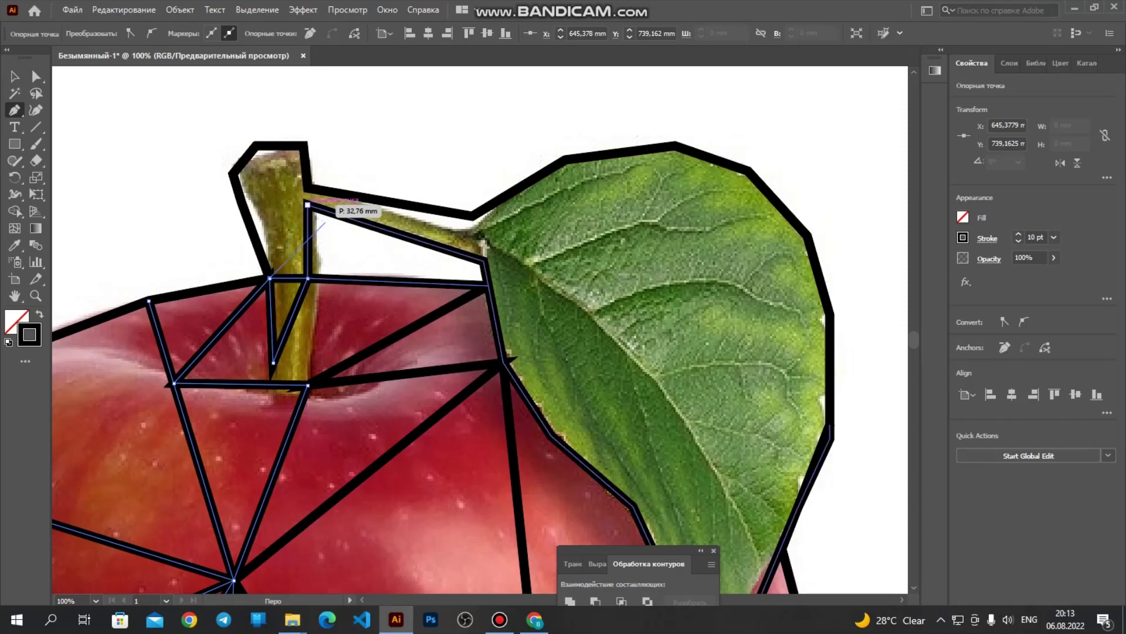
pyautogui.click(307, 205)
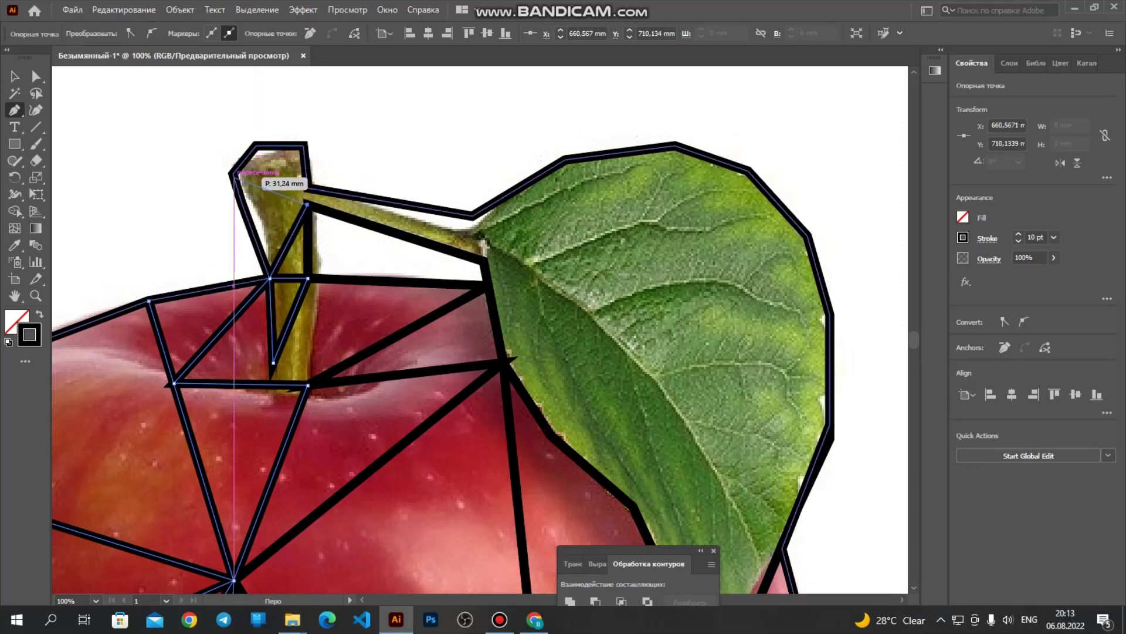
pyautogui.click(234, 173)
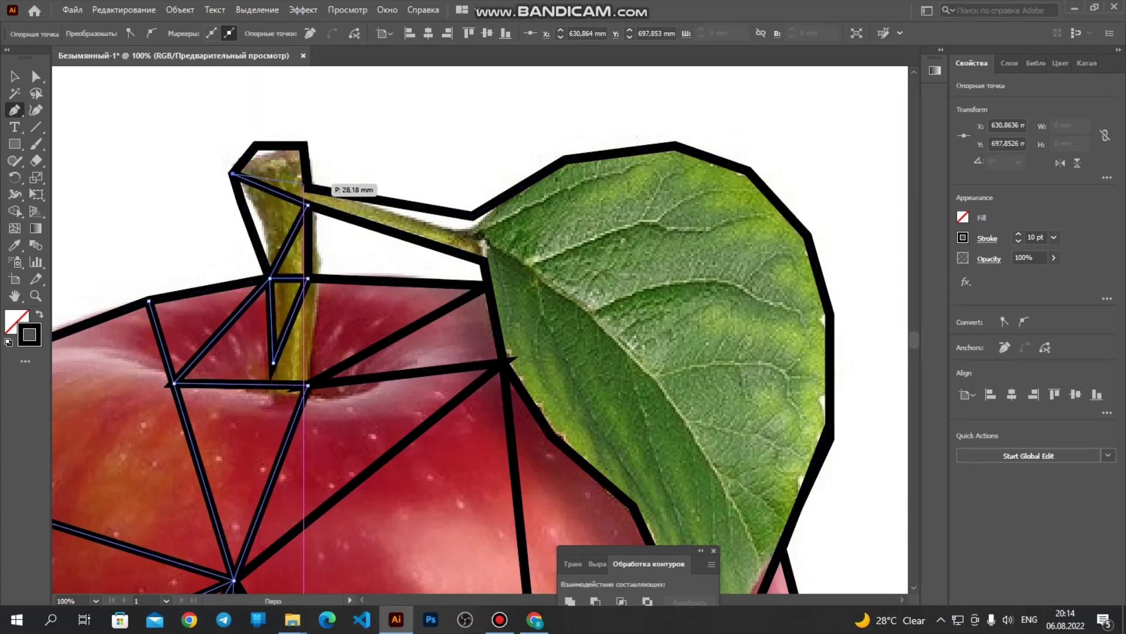
pyautogui.click(308, 188)
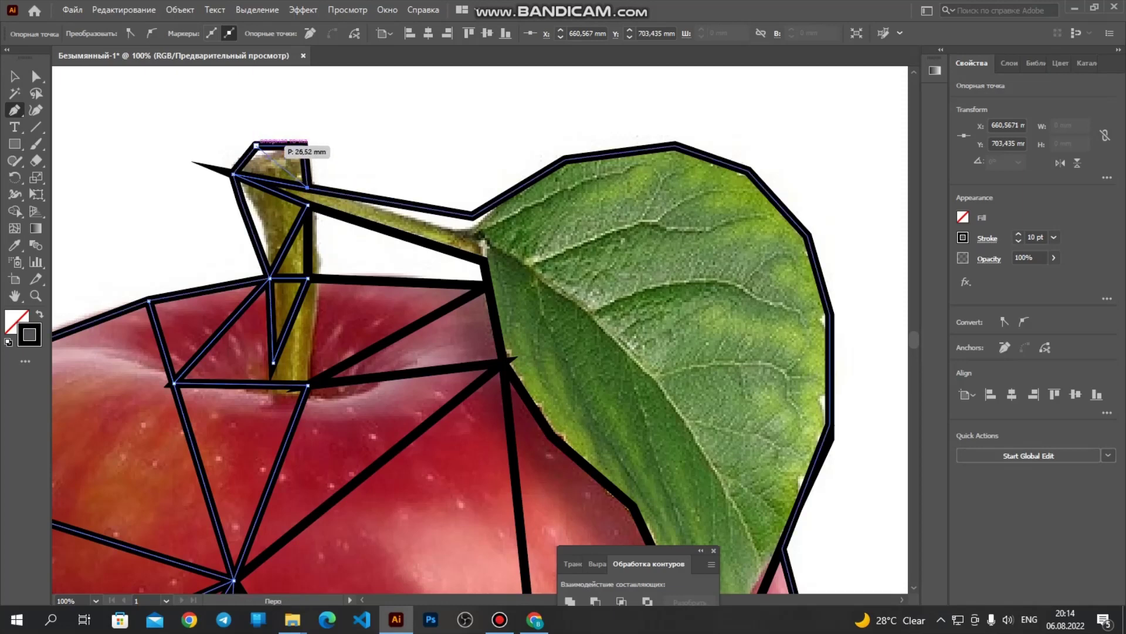
pyautogui.click(256, 145)
pyautogui.press('v')
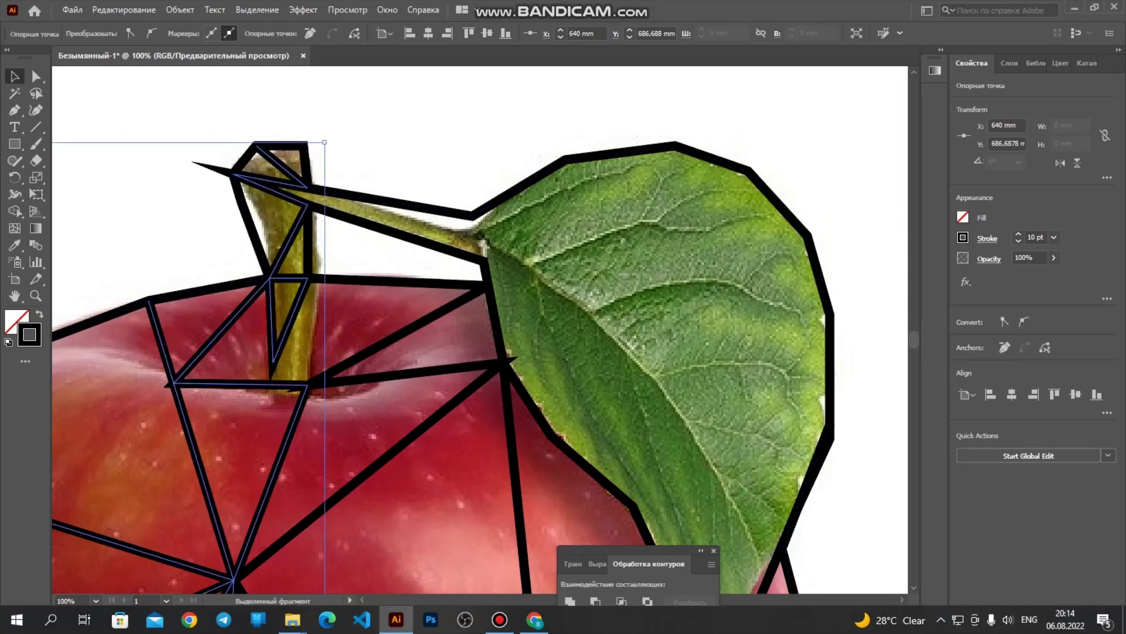
pyautogui.click(375, 129)
# Step: Divide the leaf stalk with Pen segments from the stem junction to its upper edge and down to its lower leaf corner, closing its leaf end
pyautogui.press('p')
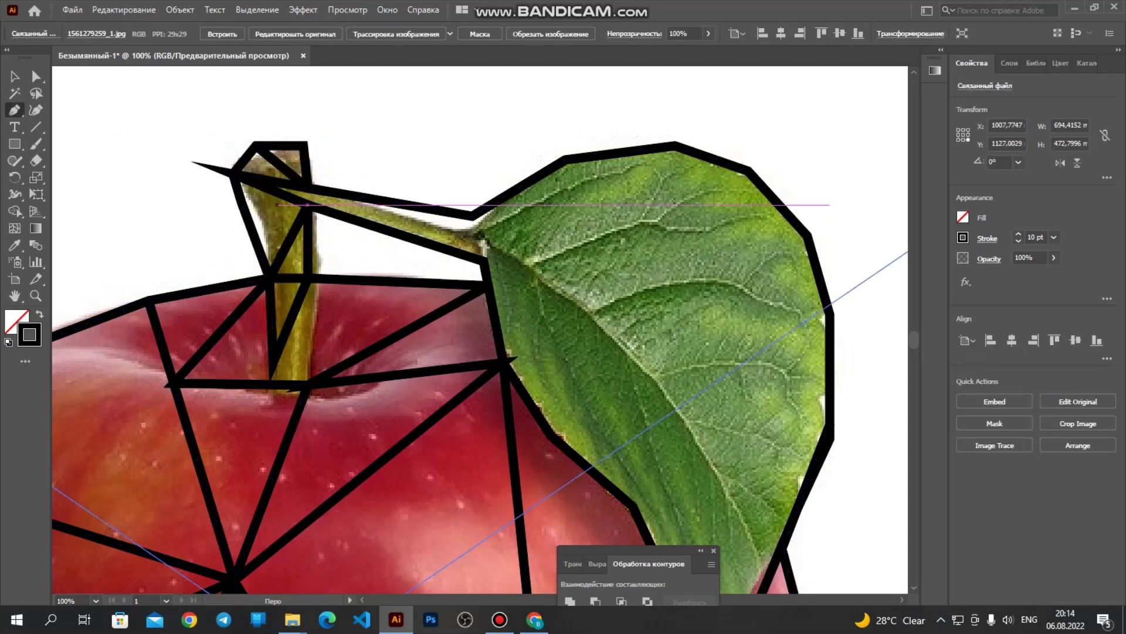
pyautogui.click(308, 204)
pyautogui.click(395, 203)
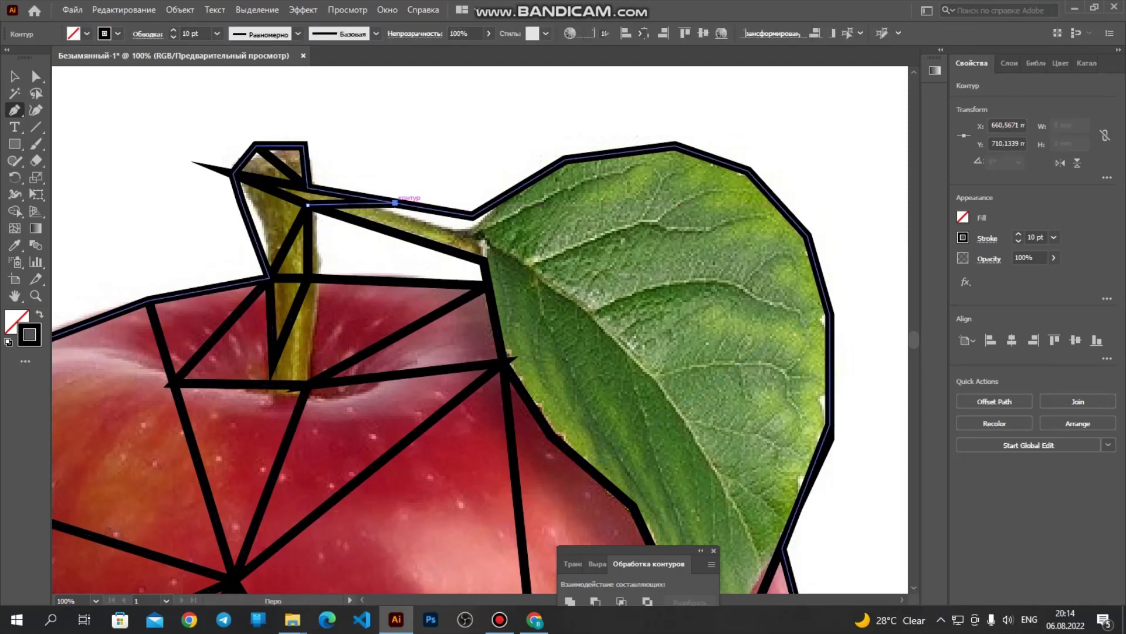
pyautogui.click(484, 260)
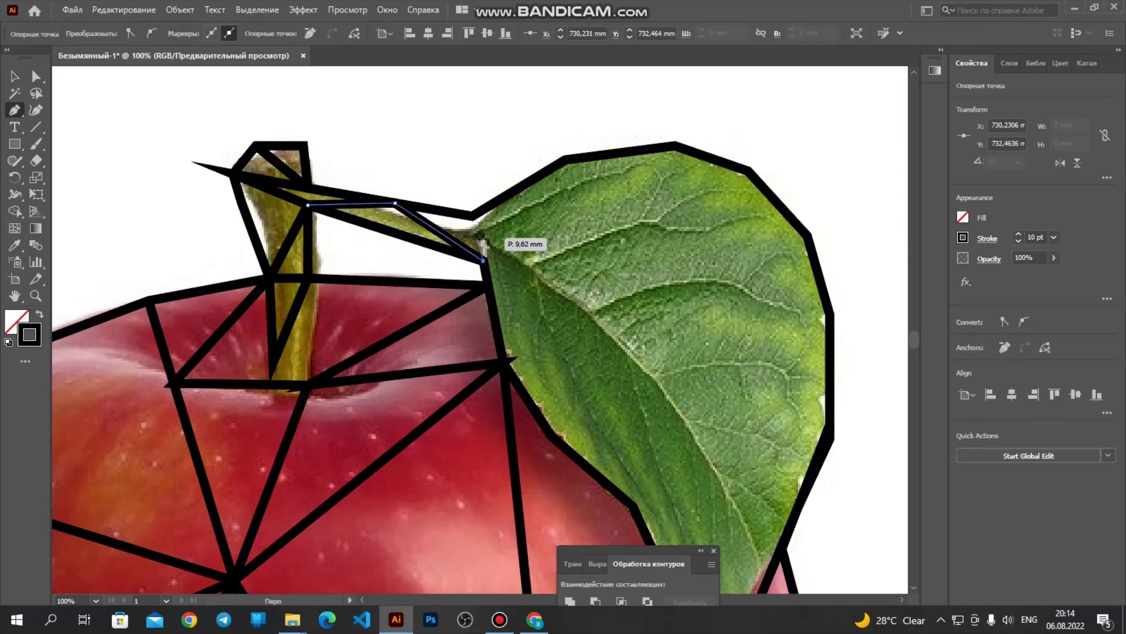
pyautogui.click(14, 76)
pyautogui.click(176, 120)
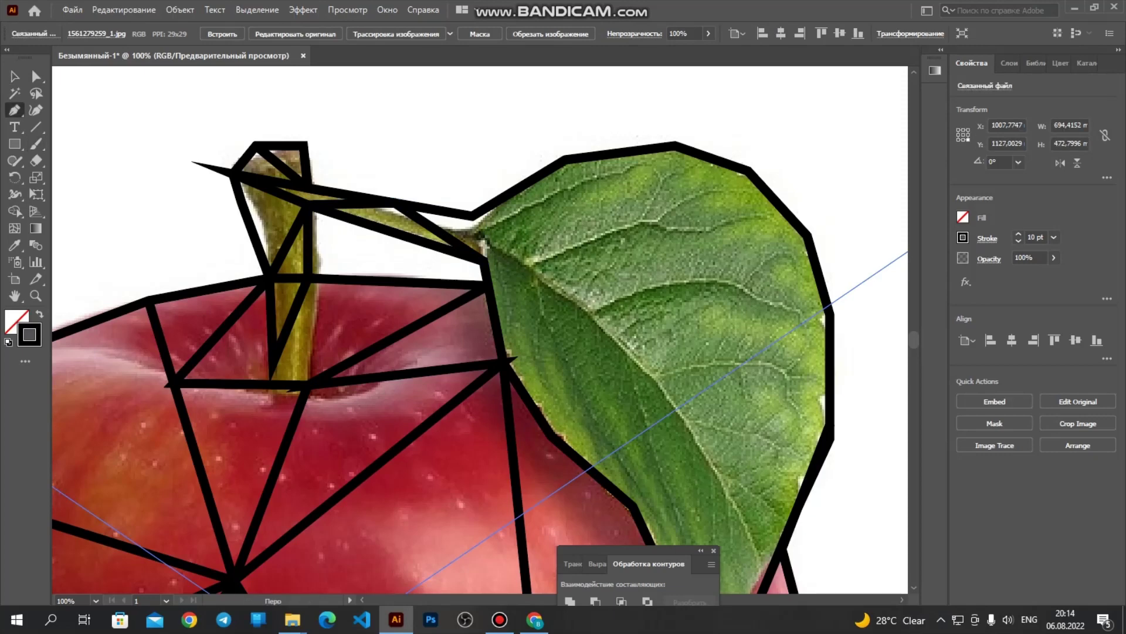
pyautogui.click(484, 260)
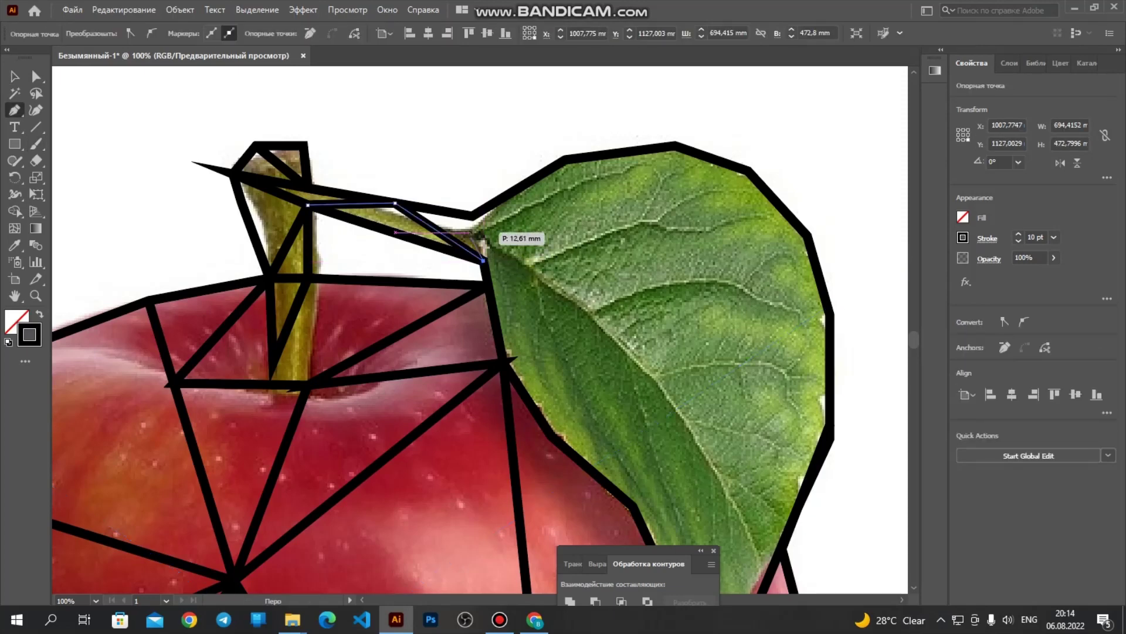
pyautogui.click(153, 120)
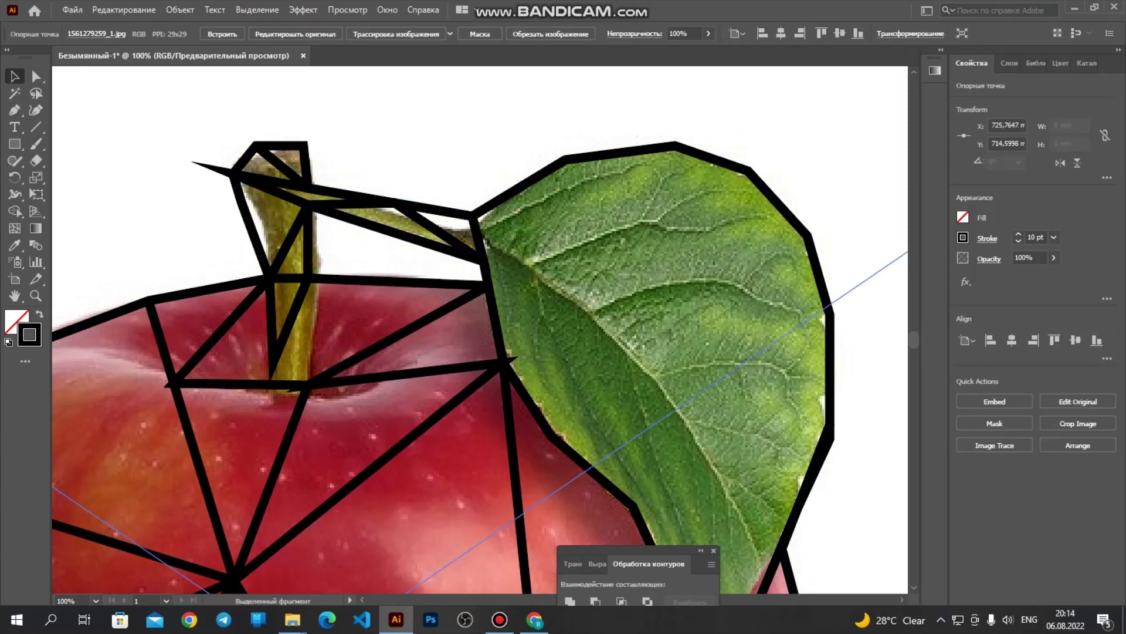
# Step: Zigzag a Pen path from the leaf-stalk junction between the leaf's interior (about 800, 737 mm and 839, 782 mm) and its lower-left edge, ending above the tip
pyautogui.click(15, 110)
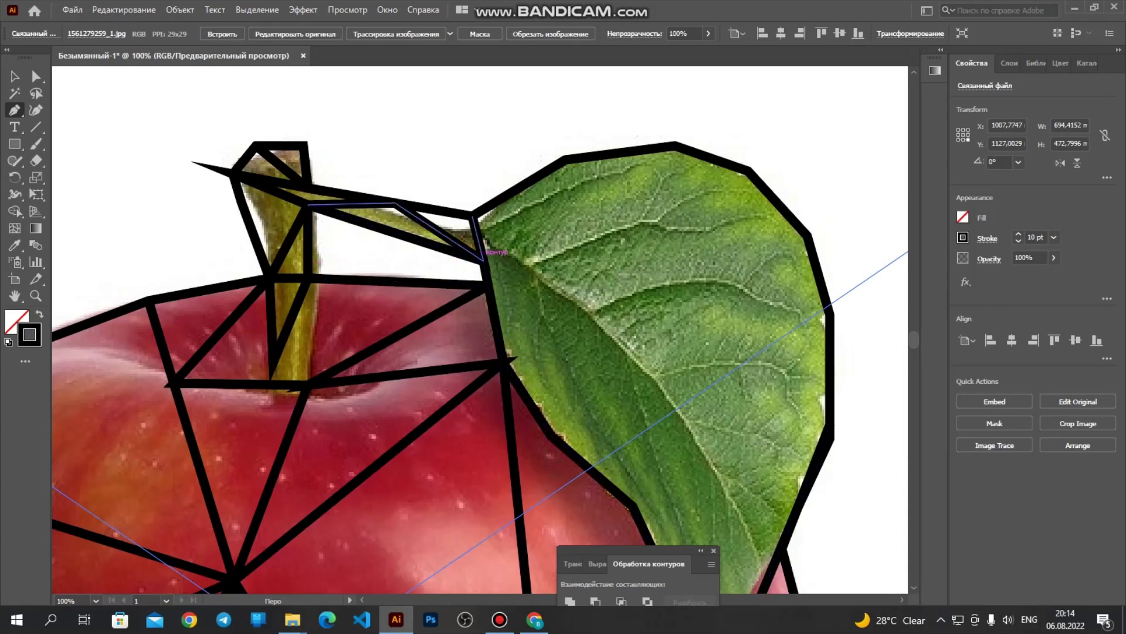
pyautogui.click(484, 260)
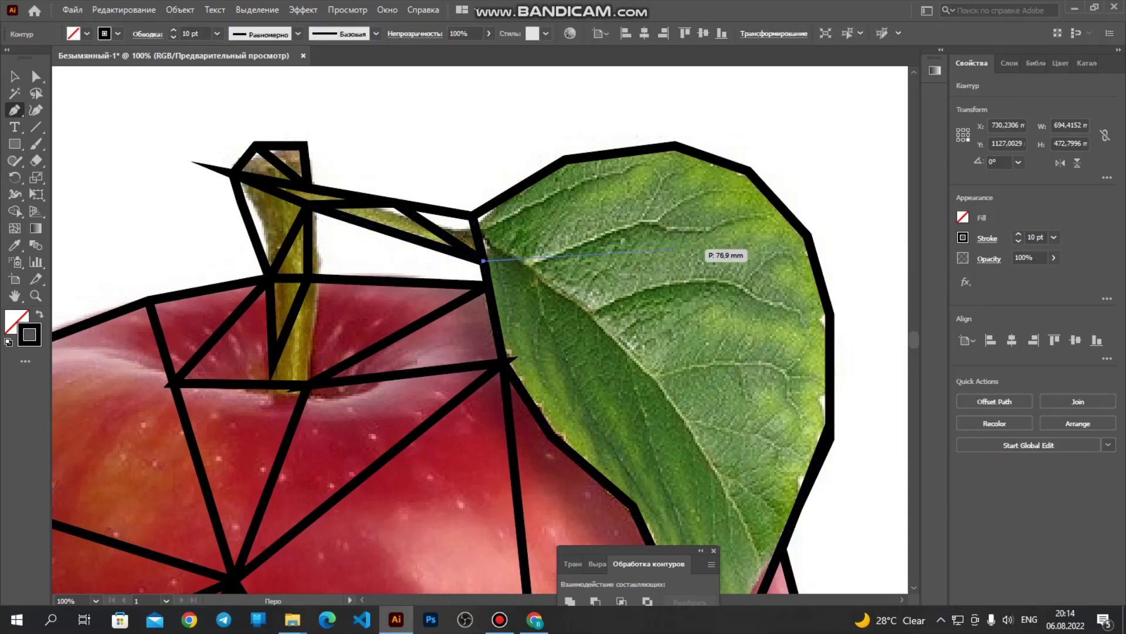
pyautogui.click(660, 272)
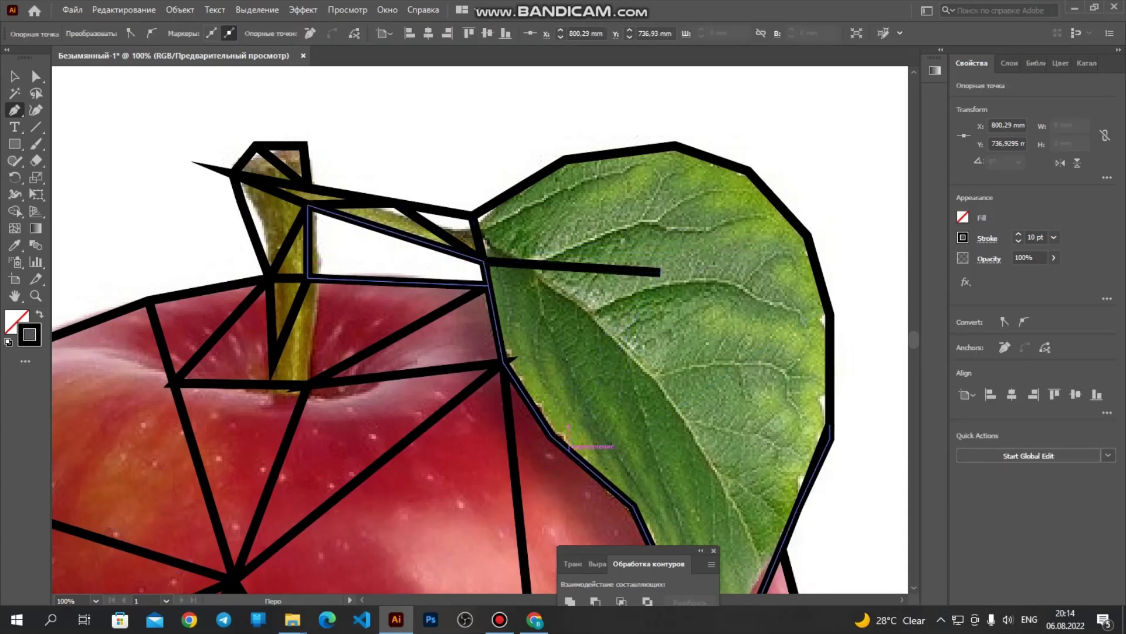
pyautogui.click(569, 451)
pyautogui.click(758, 385)
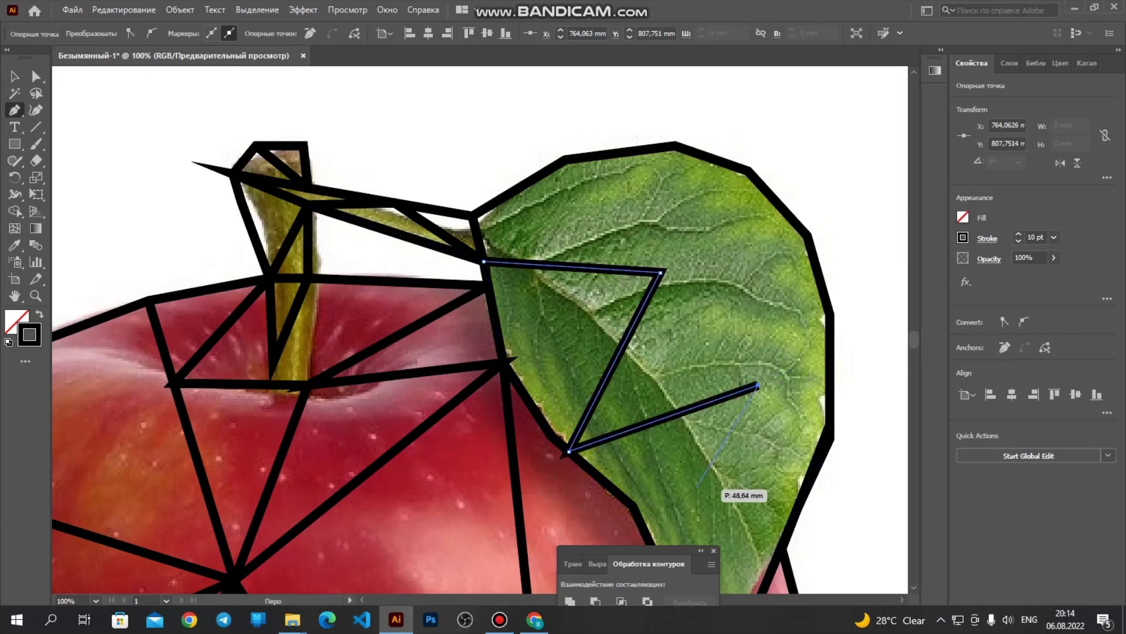
pyautogui.scroll(-3, 704, 476)
pyautogui.click(667, 474)
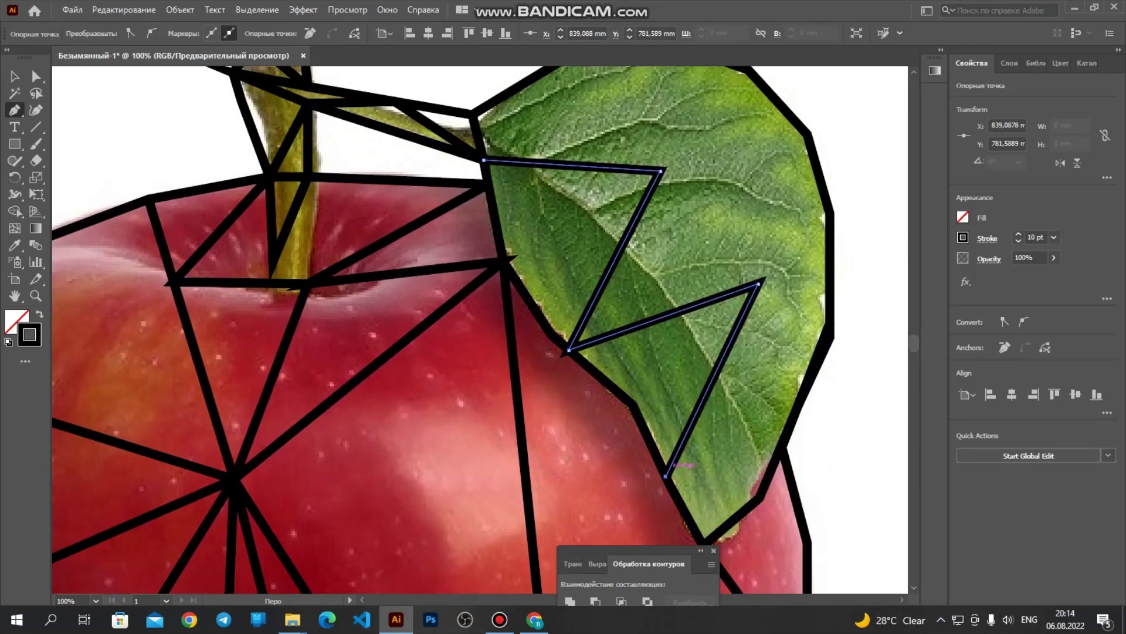
pyautogui.click(15, 77)
pyautogui.click(97, 129)
# Step: Join the zigzag's two interior corners inside the leaf with a straight Pen segment about 51 mm across
pyautogui.press('p')
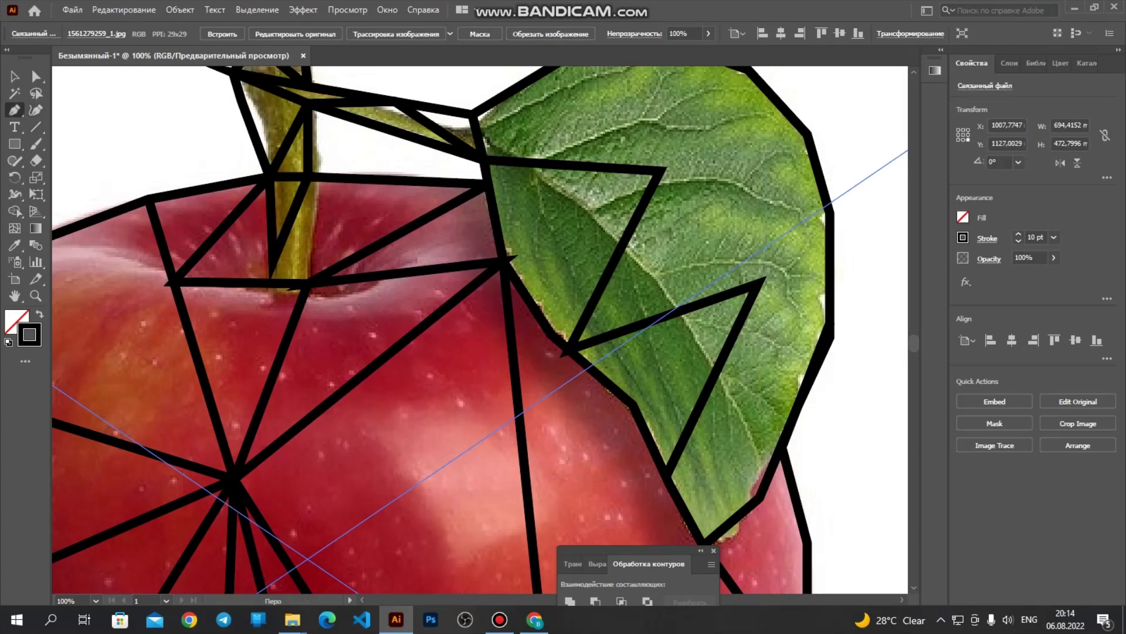
pyautogui.scroll(1, 661, 201)
pyautogui.click(661, 205)
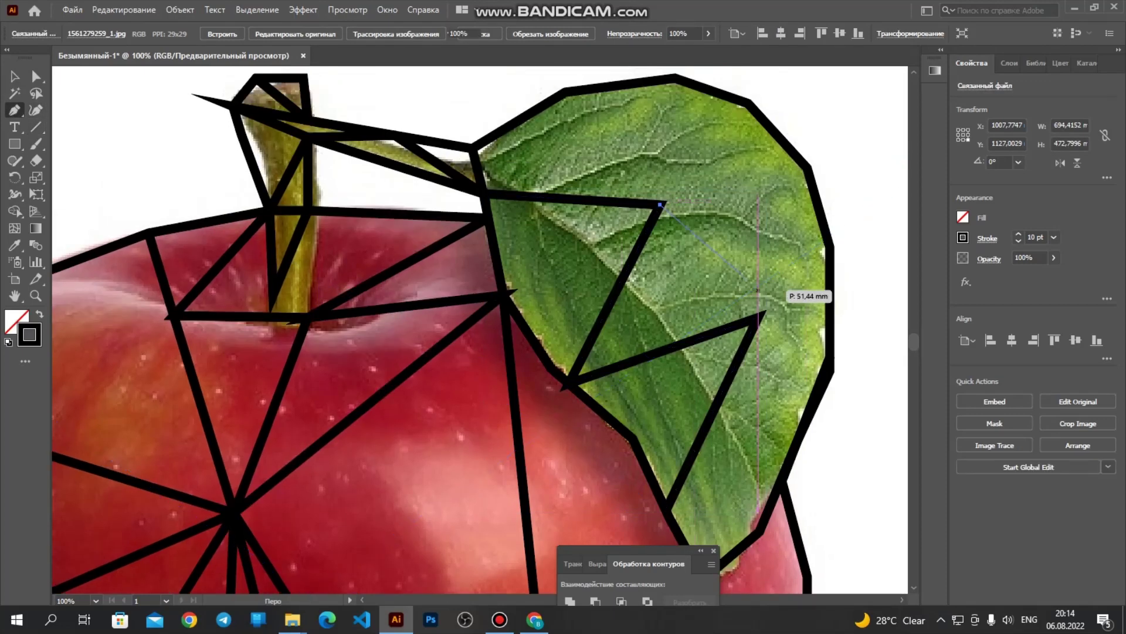
pyautogui.scroll(2, 766, 313)
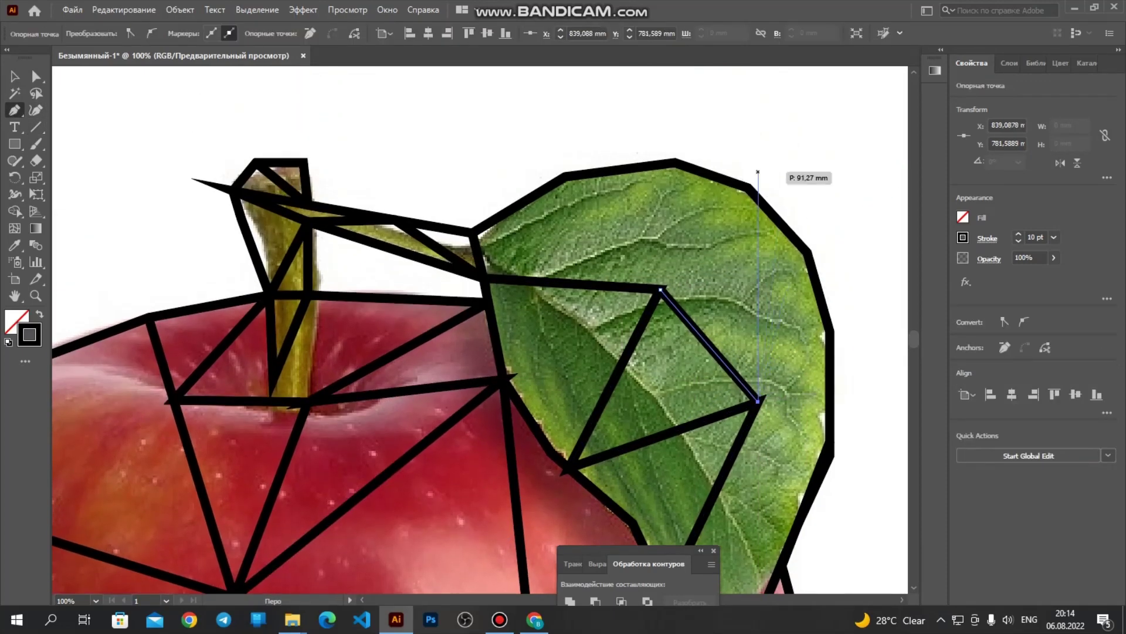
pyautogui.click(15, 76)
pyautogui.click(74, 83)
# Step: Draw a Pen path from the leaf's upper interior corner to its topmost outline corner and back down to the leaf-stalk junction
pyautogui.press('p')
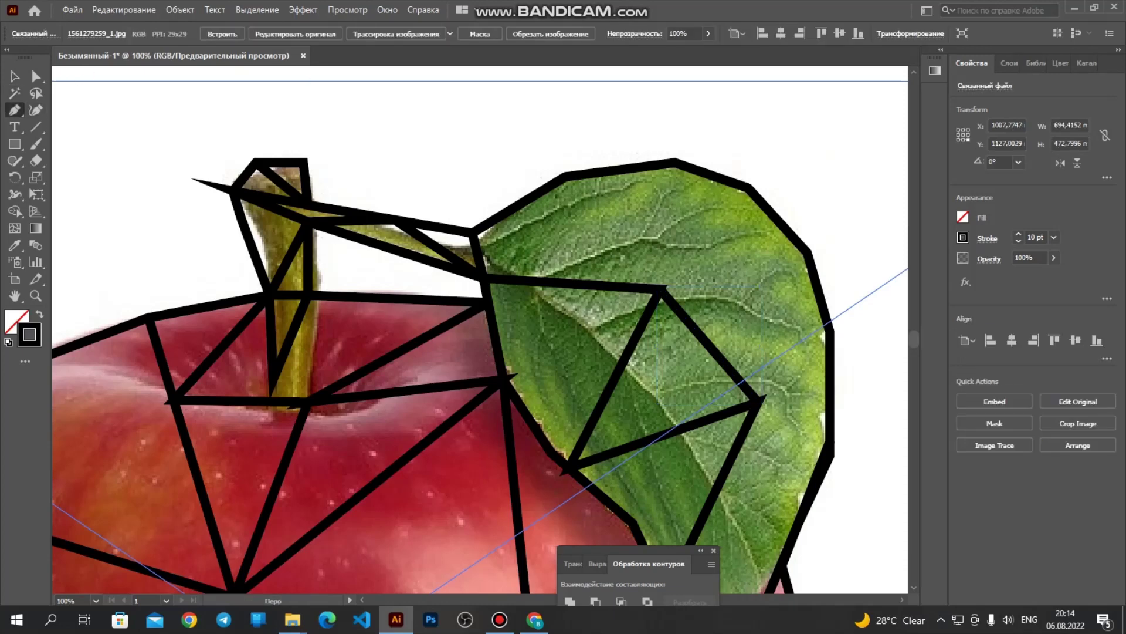
pyautogui.click(660, 289)
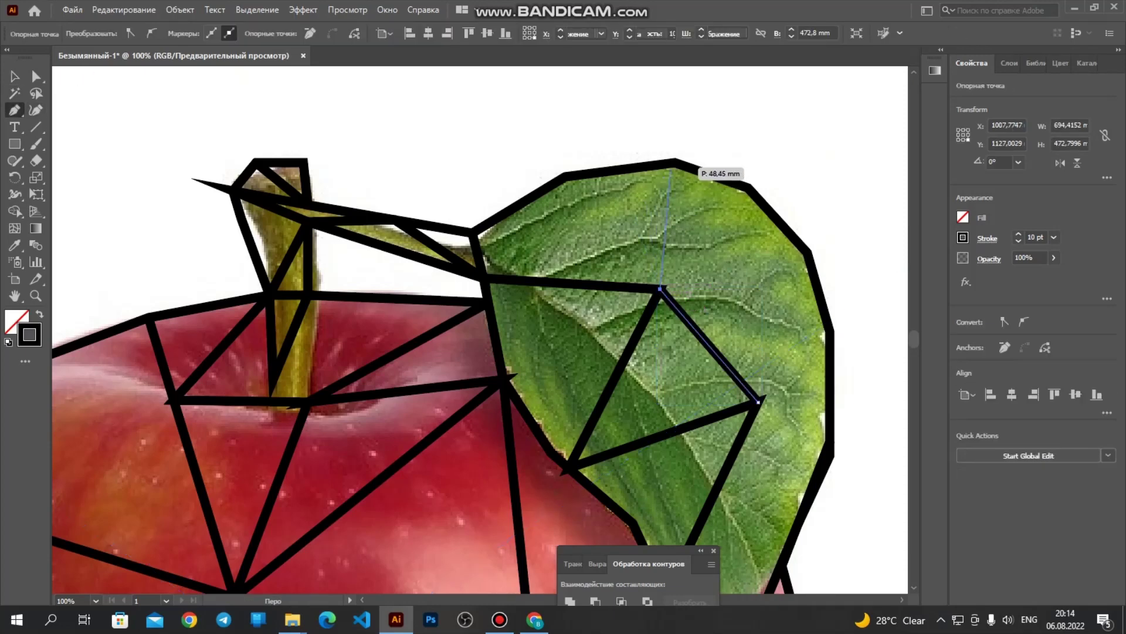
pyautogui.click(674, 162)
pyautogui.click(483, 277)
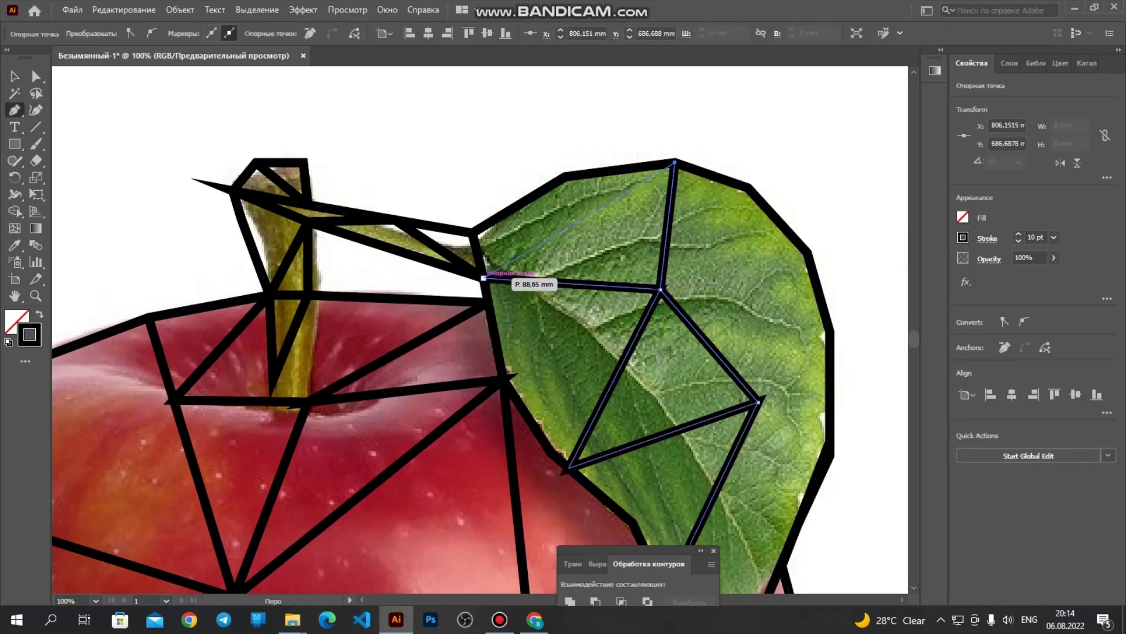
pyautogui.click(483, 278)
pyautogui.press('v')
pyautogui.click(434, 170)
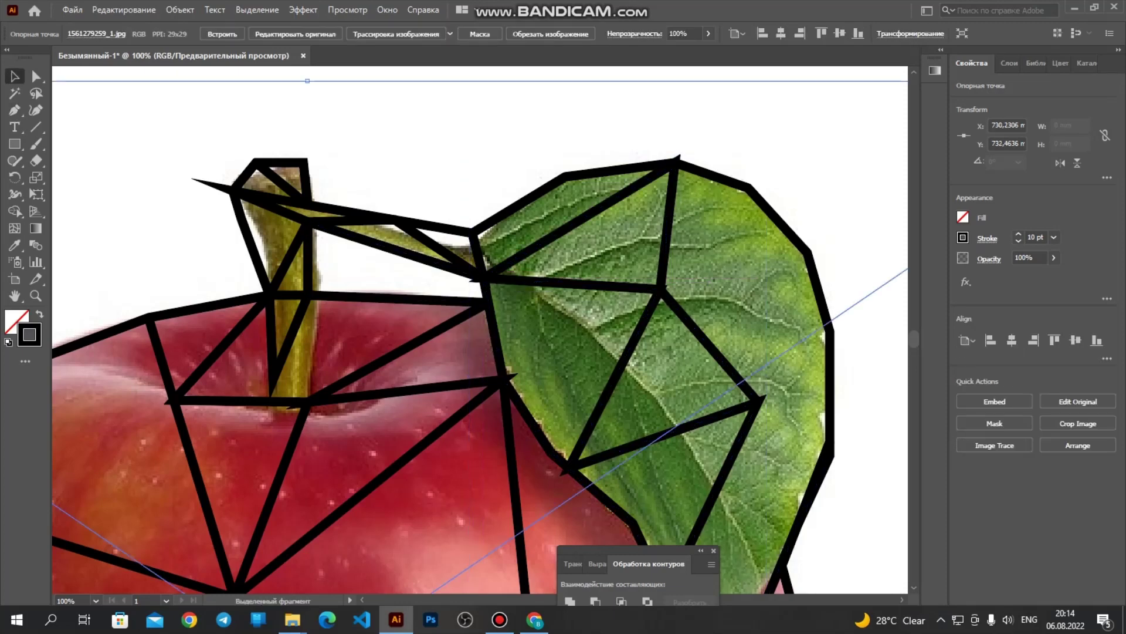
# Step: Draw a Pen segment from the leaf's upper interior corner to the outline corner at the upper end of its straight right edge
pyautogui.press('p')
pyautogui.click(660, 289)
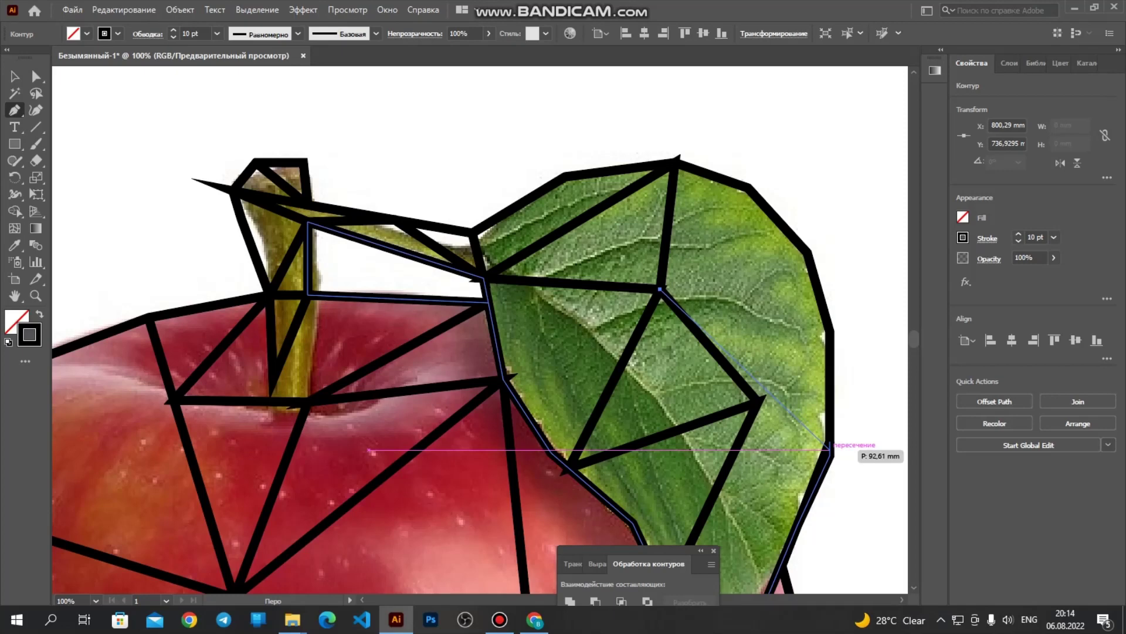
pyautogui.hotkey('ctrl', 'z')
pyautogui.click(660, 289)
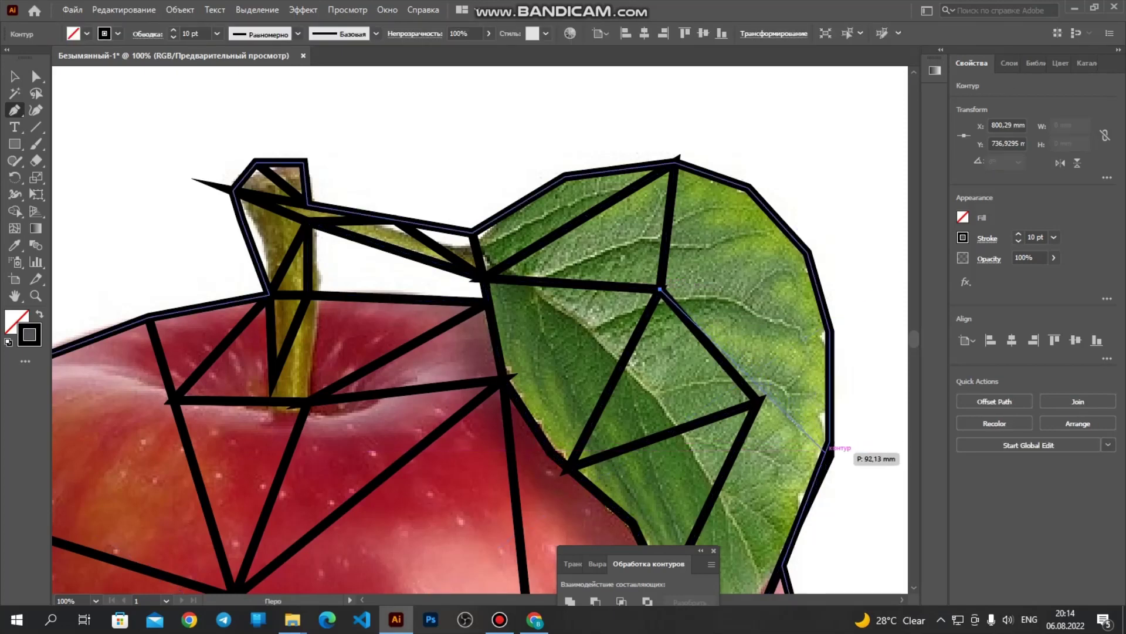
pyautogui.click(829, 332)
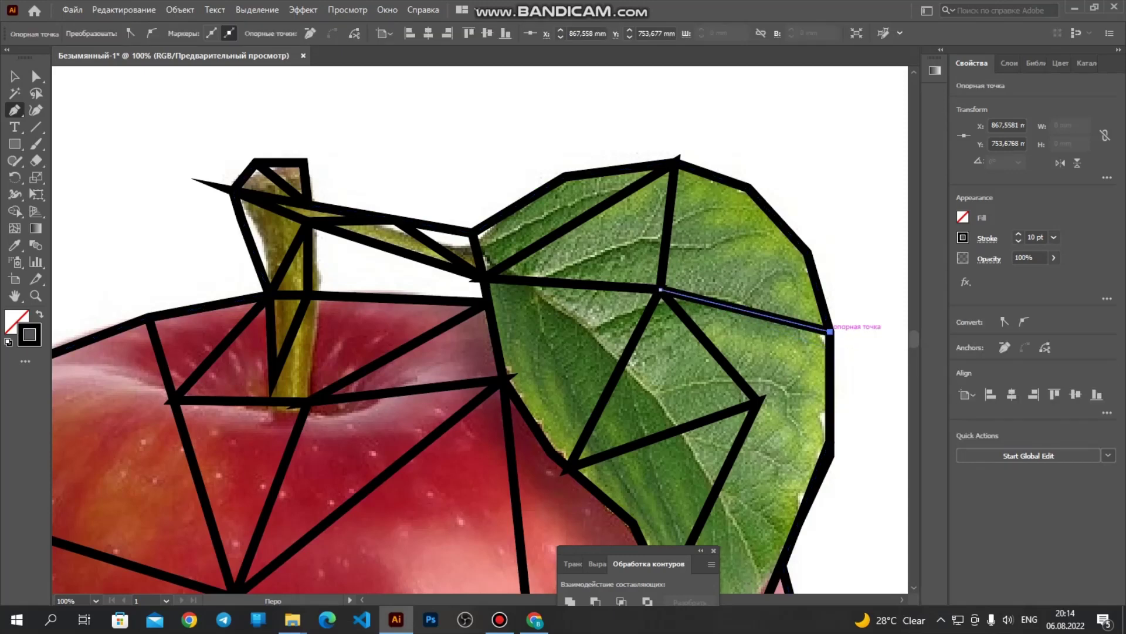
# Step: Connect the leaf's lower interior corner to the same right-edge outline corner with a Pen segment, closing the triangle between them
pyautogui.press('p')
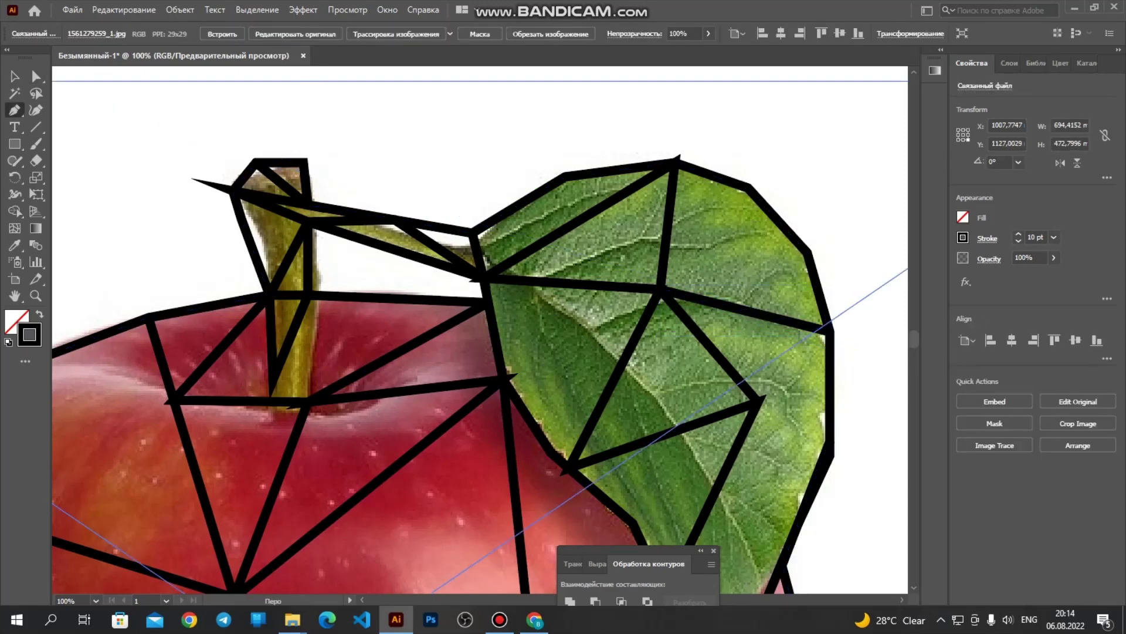
pyautogui.scroll(-2, 479, 337)
pyautogui.click(759, 368)
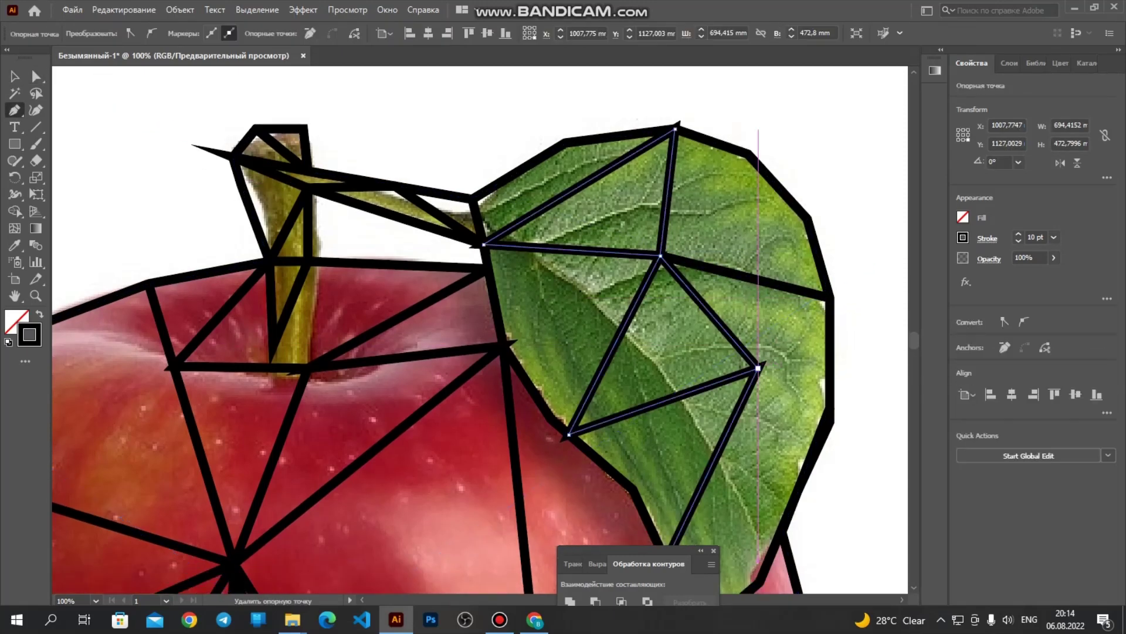
pyautogui.click(830, 298)
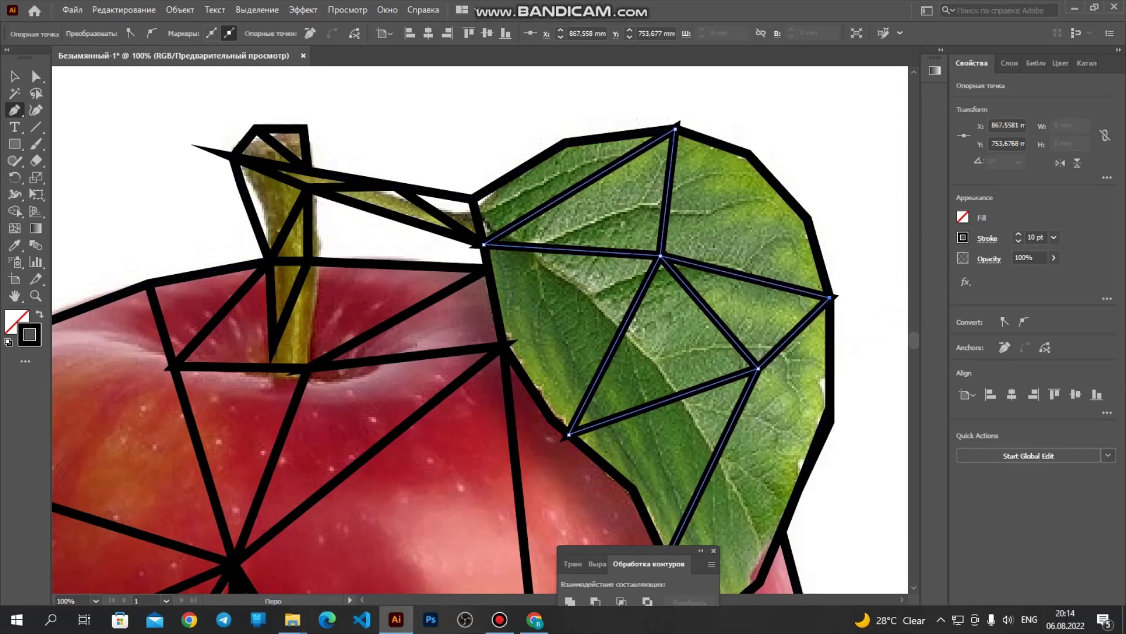
pyautogui.click(15, 77)
pyautogui.click(127, 194)
# Step: Draw a near-vertical Pen segment from the leaf's lower interior corner down to the outline corner just right of the leaf's tip
pyautogui.press('p')
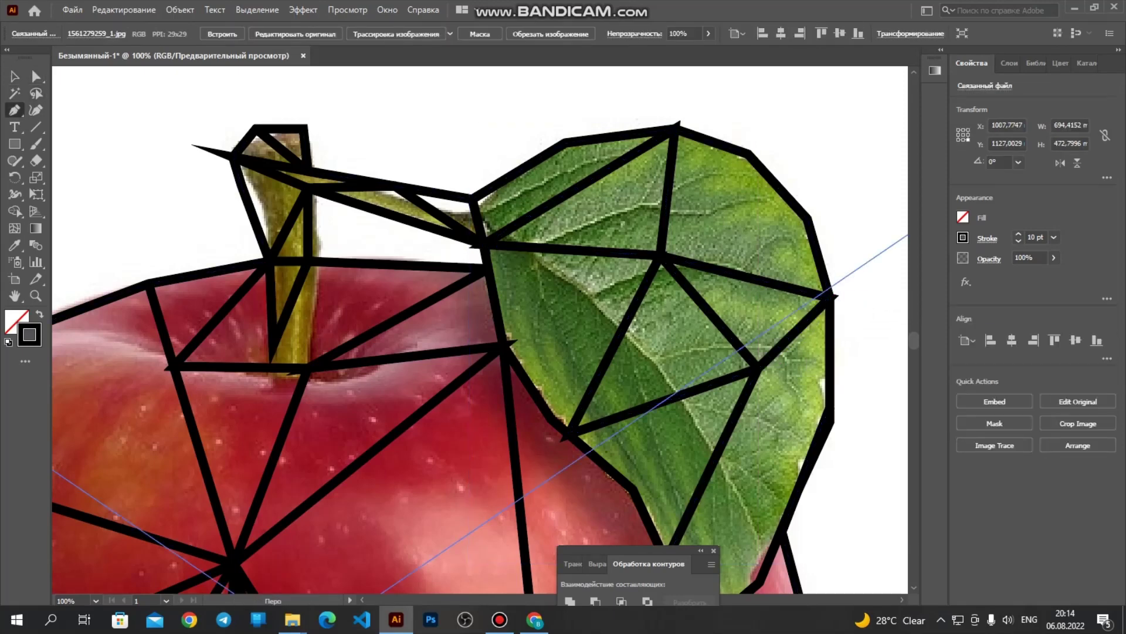
pyautogui.scroll(-3, 757, 329)
pyautogui.keyDown('ctrl'); pyautogui.click(759, 317); pyautogui.keyUp('ctrl')
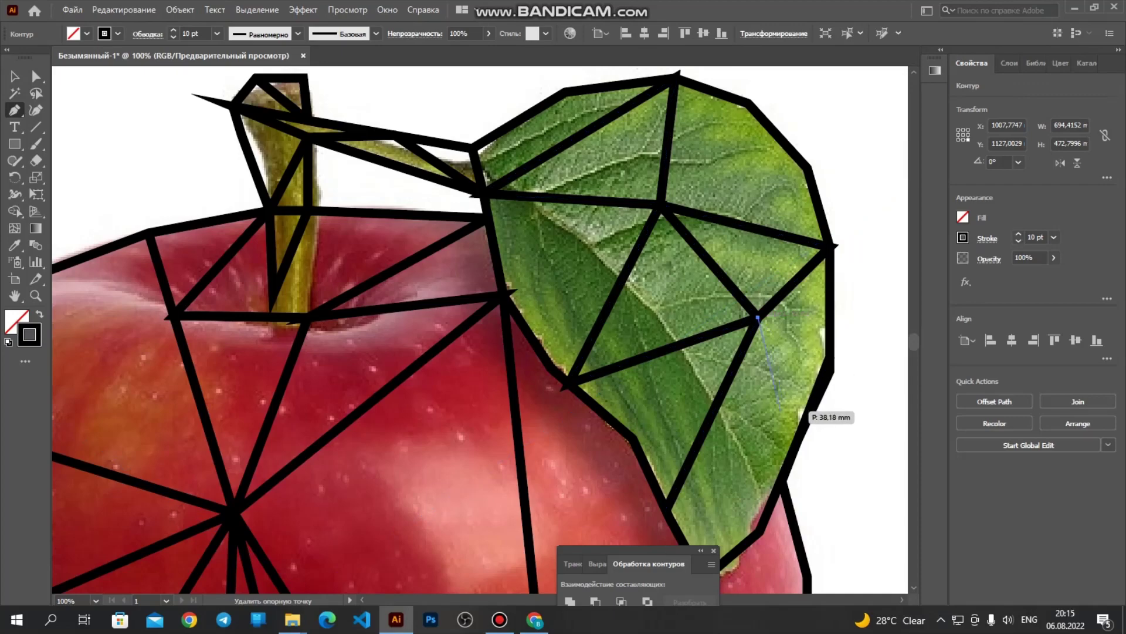
pyautogui.keyDown('ctrl'); pyautogui.click(760, 531); pyautogui.keyUp('ctrl')
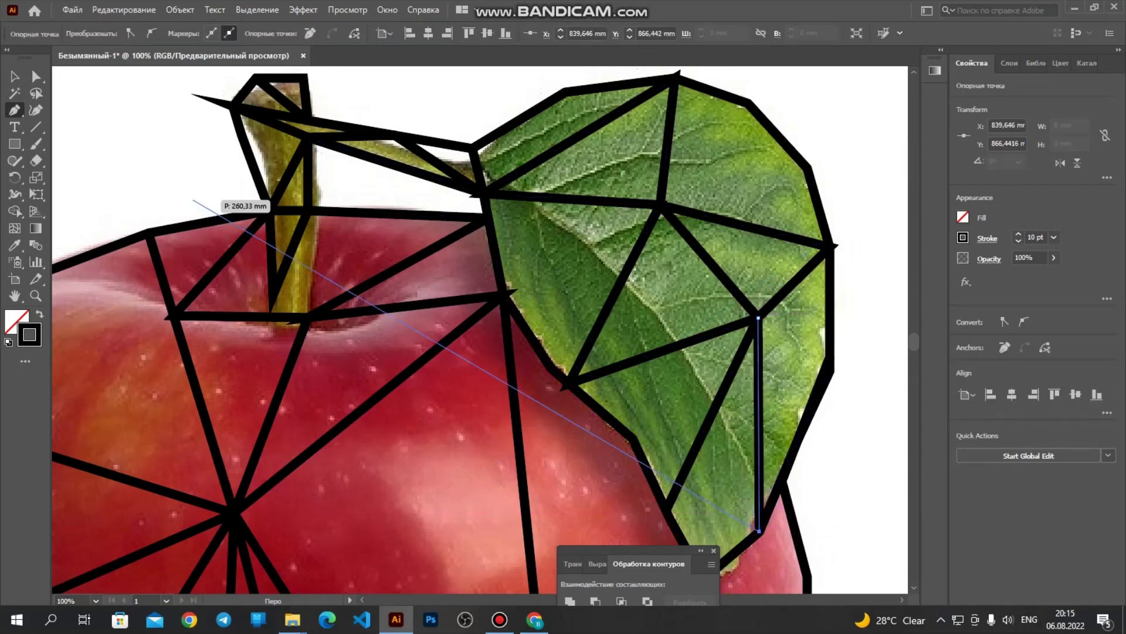
pyautogui.click(15, 76)
pyautogui.scroll(4, 480, 329)
pyautogui.click(475, 147)
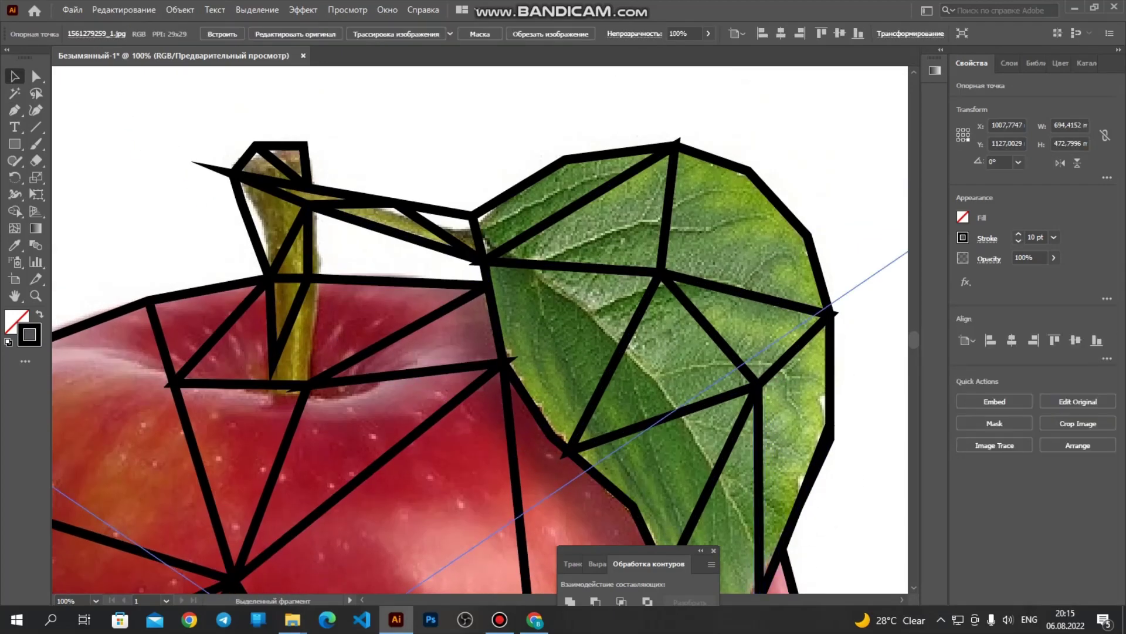
# Step: Draw a Pen path from the stem triangle's lower point to the stem's lower-right side, then up about 38 mm to the apple's top-edge corner
pyautogui.scroll(-3, 476, 147)
pyautogui.click(757, 199)
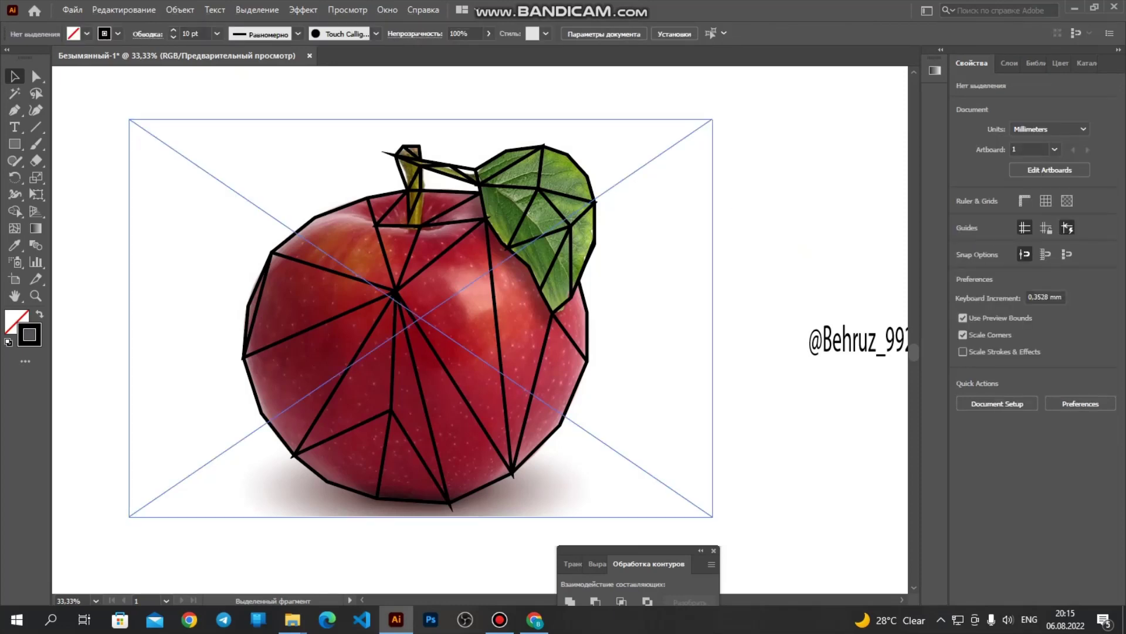
pyautogui.scroll(-2, 892, 309)
pyautogui.scroll(3, 739, 287)
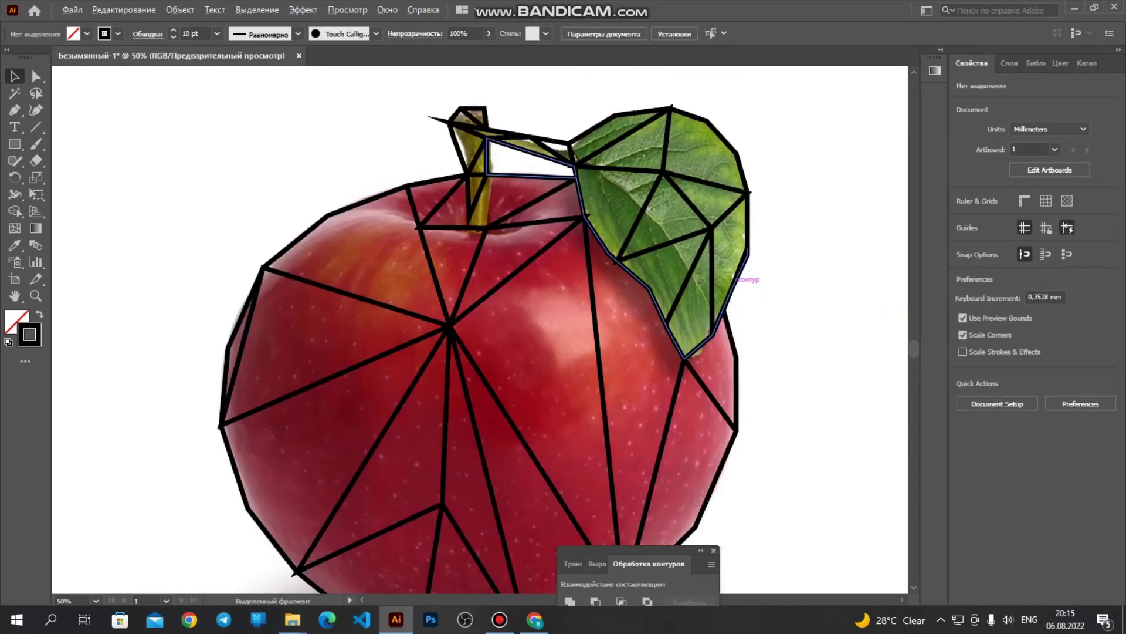
pyautogui.scroll(-1, 737, 258)
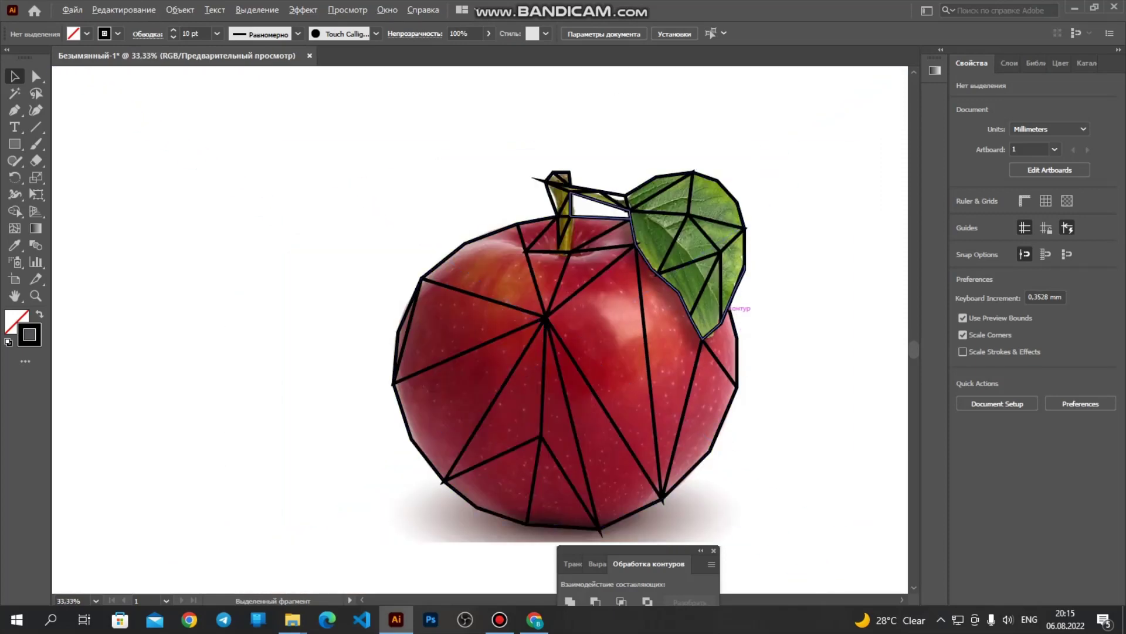
pyautogui.scroll(3, 737, 258)
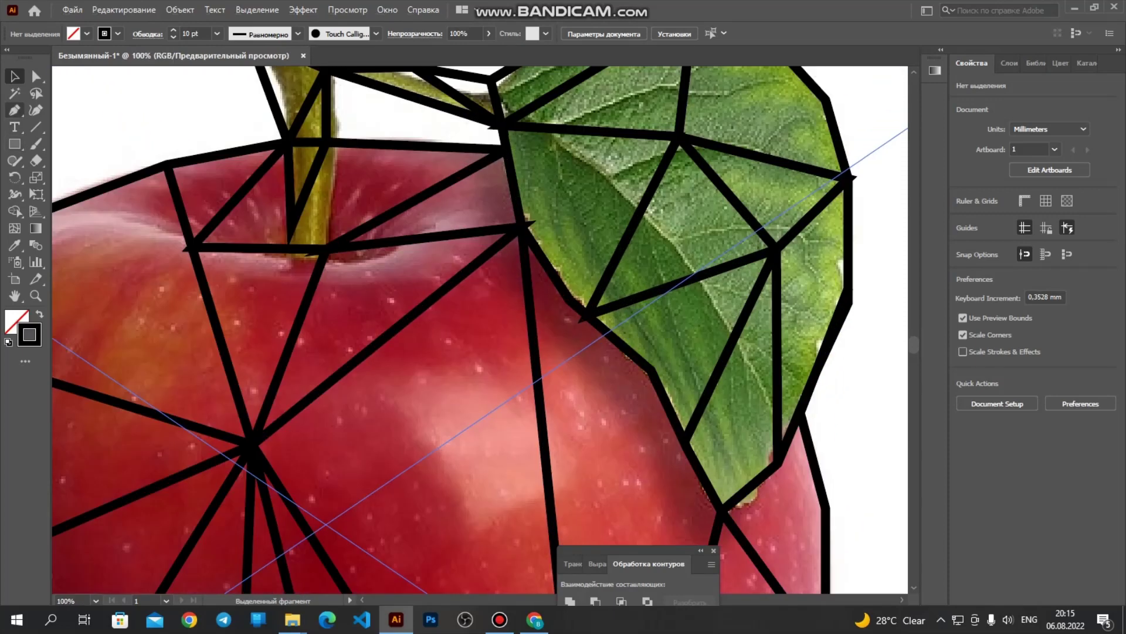
pyautogui.click(291, 227)
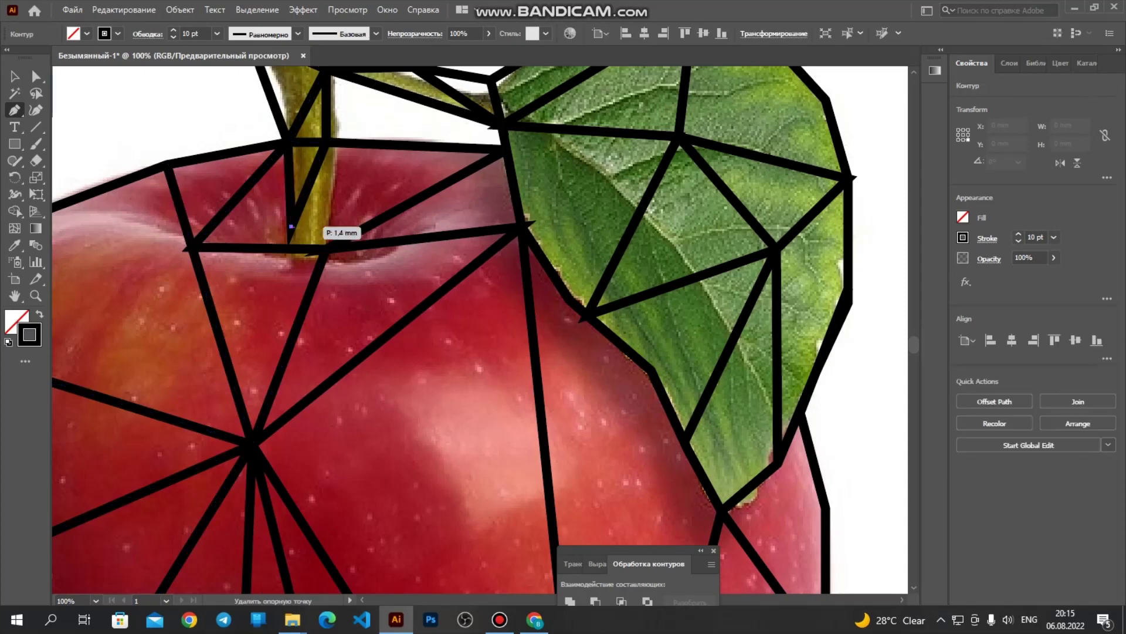
pyautogui.click(326, 238)
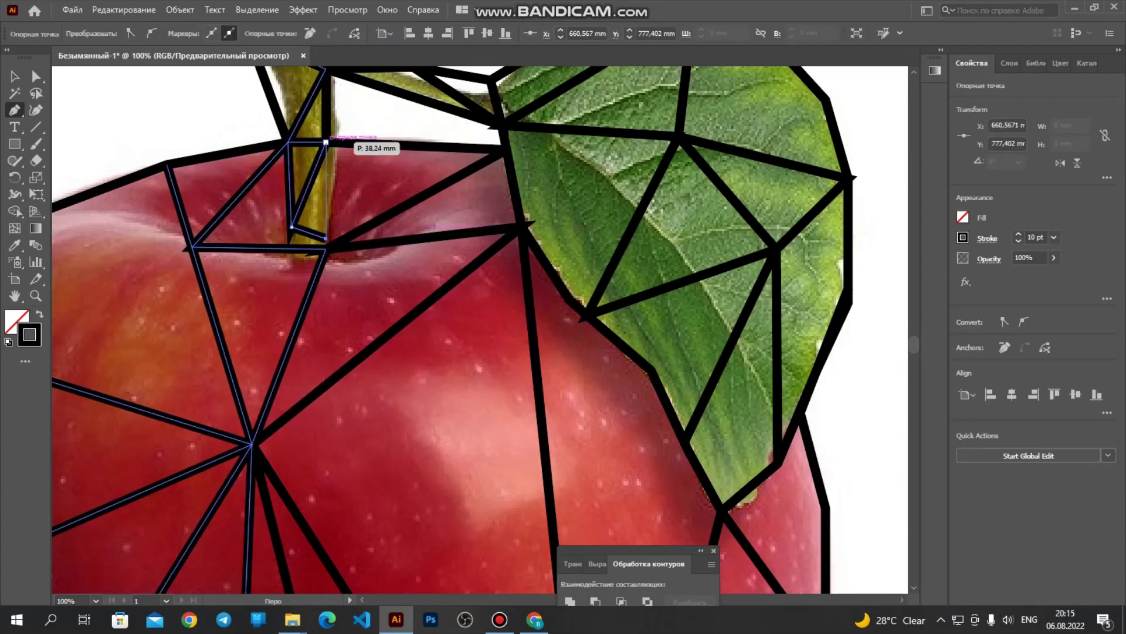
pyautogui.scroll(-3, 341, 217)
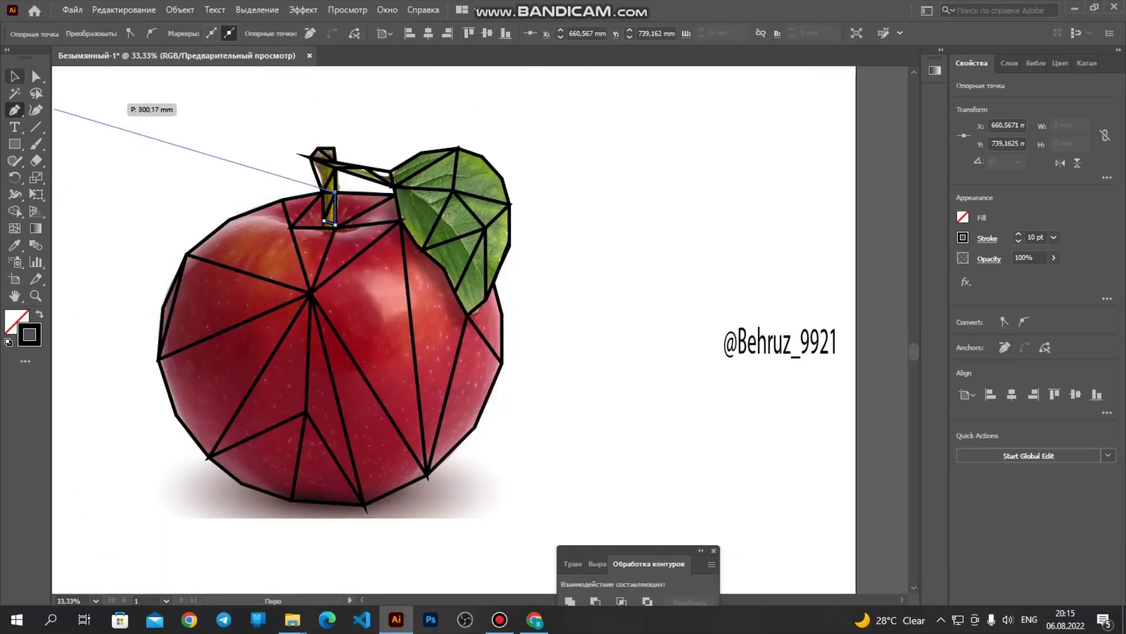
pyautogui.click(14, 76)
pyautogui.click(660, 267)
# Step: Inspect the facet lines over the lower apple, stem and leaf at different magnifications
pyautogui.scroll(-3, 338, 276)
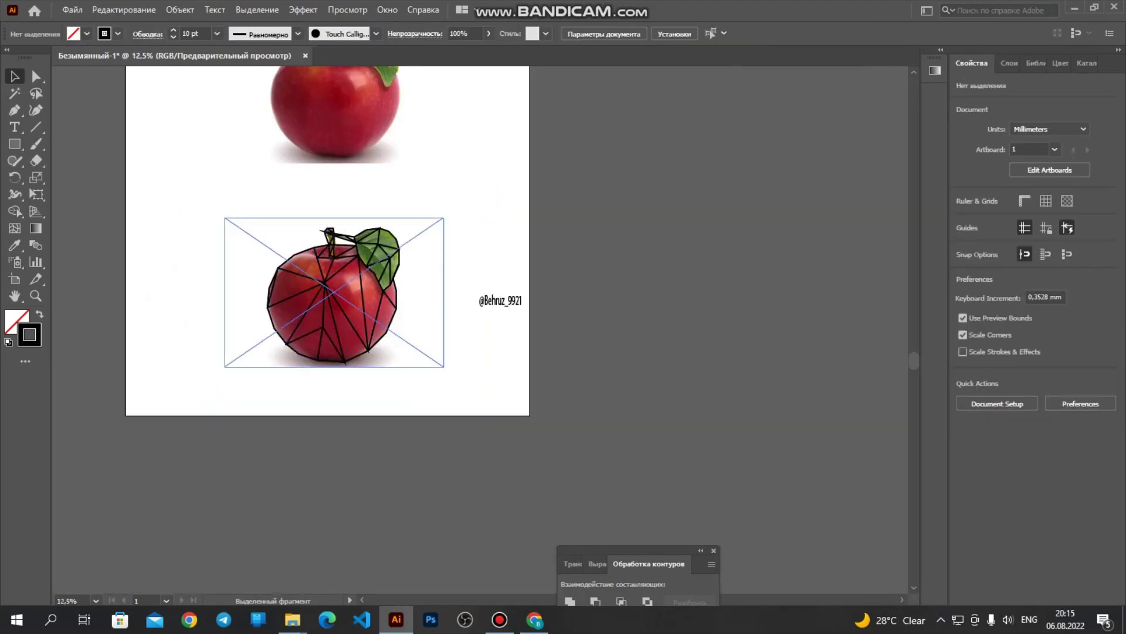
pyautogui.scroll(4, 135, 309)
pyautogui.scroll(-6, 704, 281)
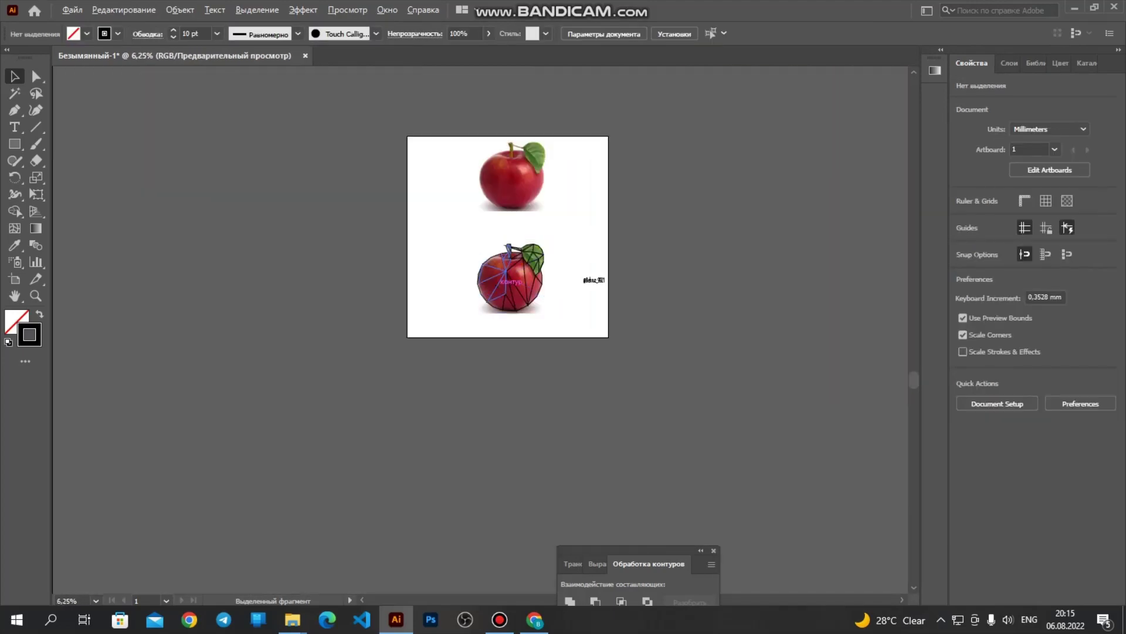
pyautogui.scroll(3, 508, 281)
pyautogui.scroll(-3, 508, 280)
pyautogui.scroll(3, 508, 280)
pyautogui.scroll(-1, 390, 254)
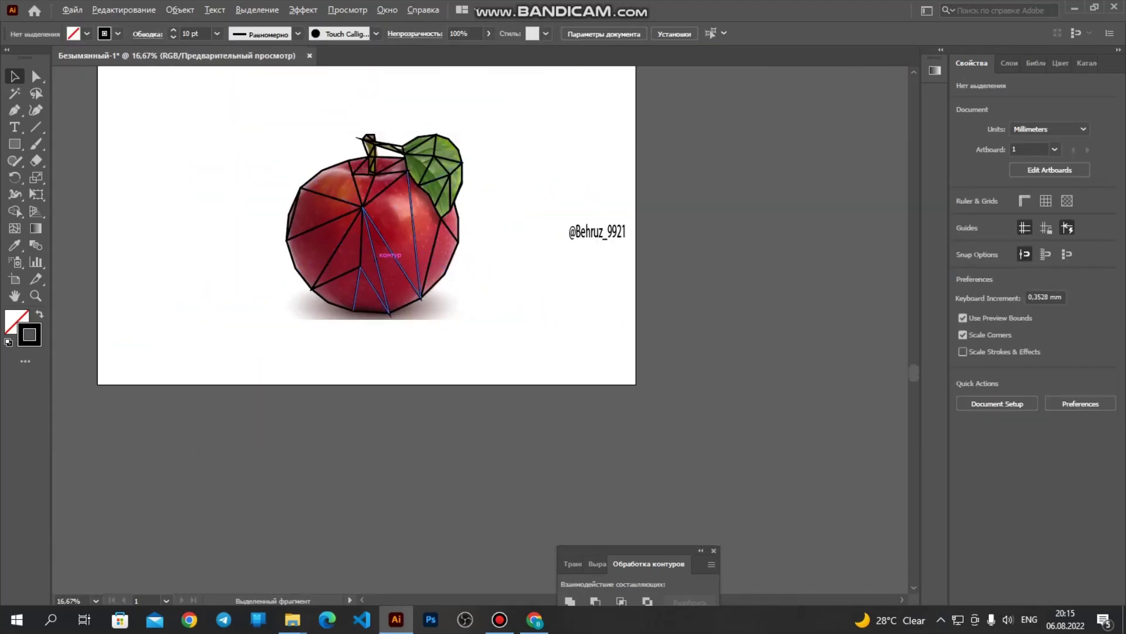
pyautogui.scroll(-1, 377, 259)
pyautogui.scroll(-1, 363, 235)
pyautogui.scroll(4, 364, 234)
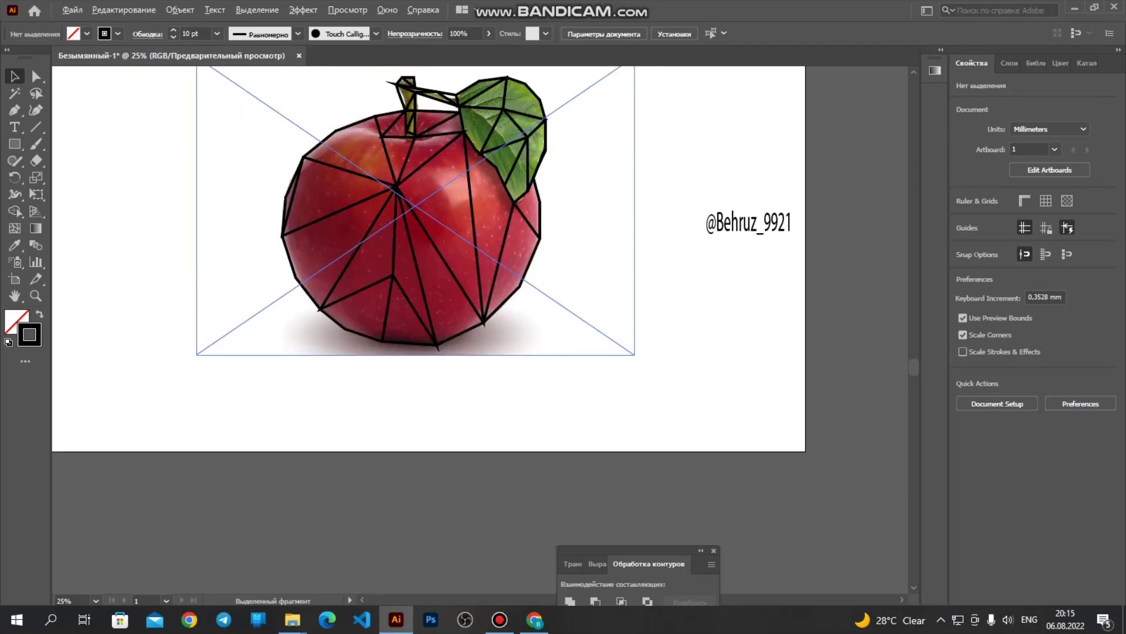
pyautogui.scroll(1, 407, 282)
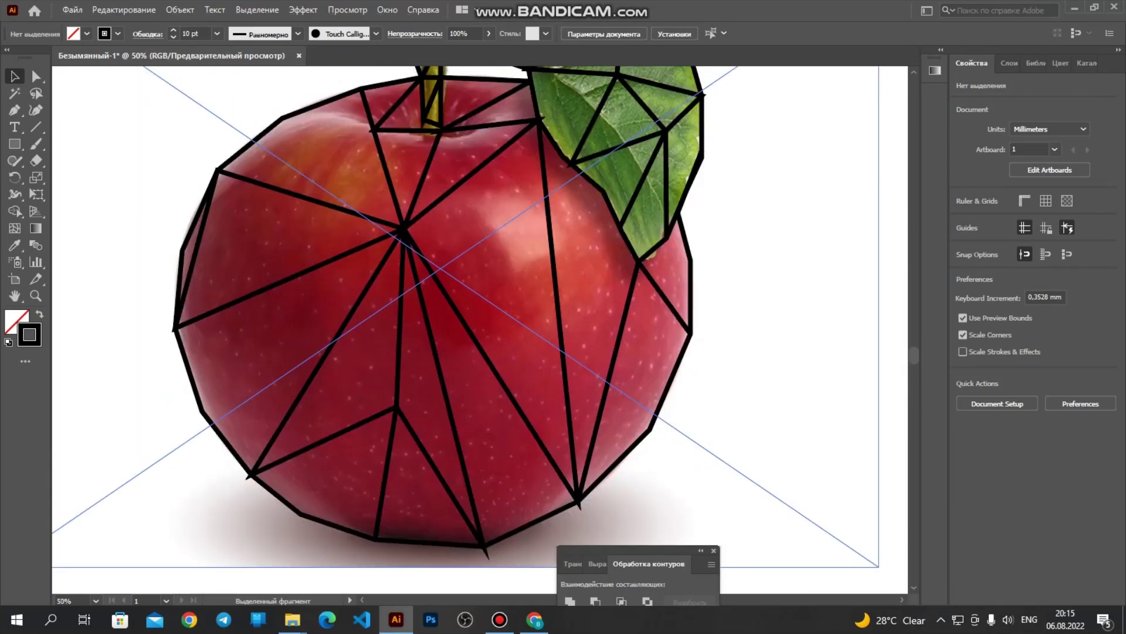
# Step: Select all artwork and split the overlapping facet lines into separate shapes with the Pathfinder Divide operation
pyautogui.hotkey('ctrl', 'a')
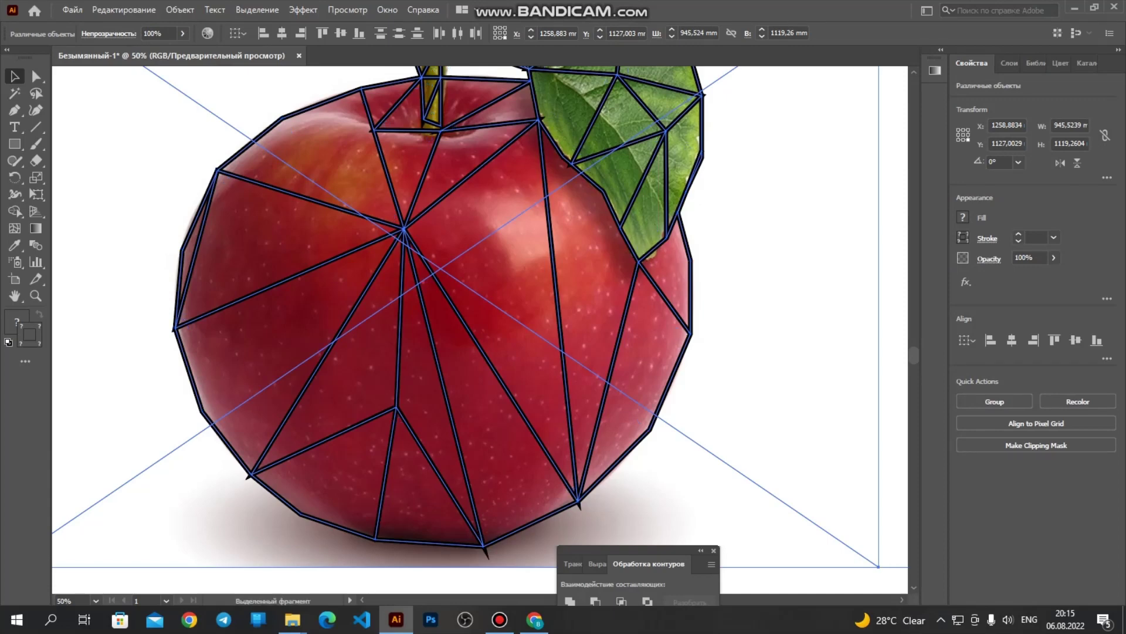
pyautogui.press('a')
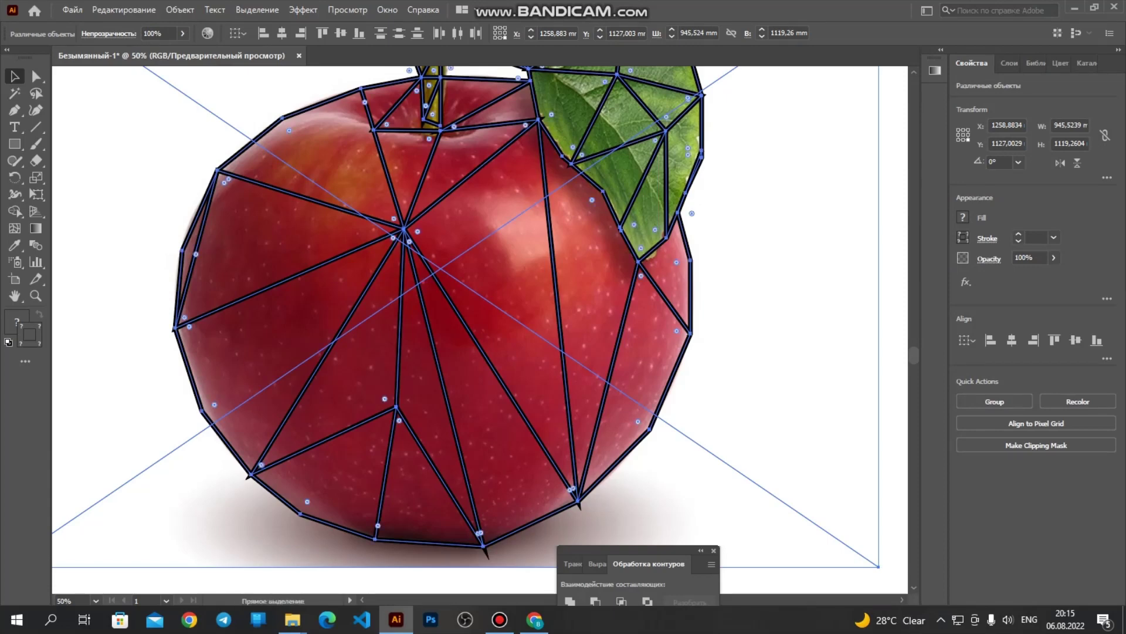
pyautogui.hotkey('ctrl', 'shift', 'F9')
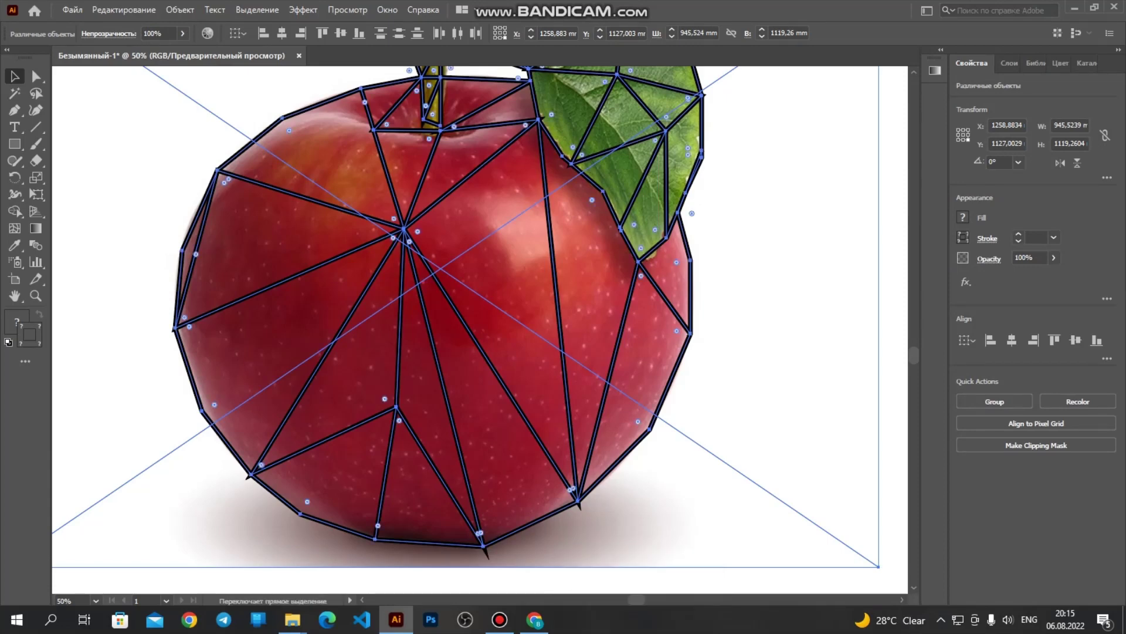
pyautogui.hotkey('ctrl', 'shift', 'F9')
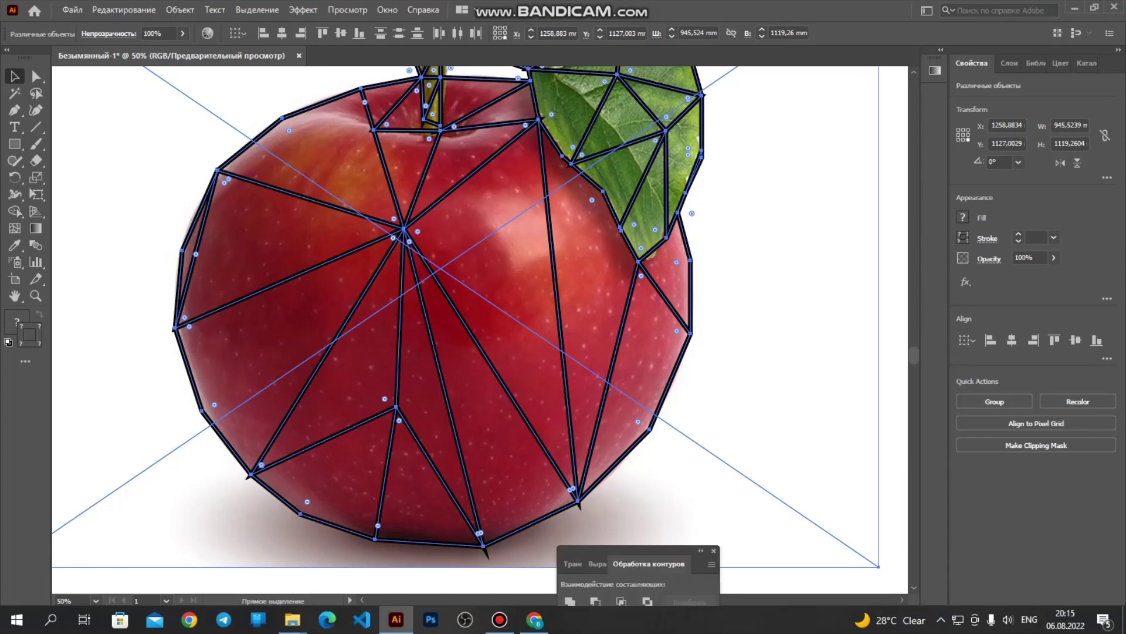
pyautogui.press('v')
pyautogui.moveTo(646, 550); pyautogui.dragTo(868, 59)
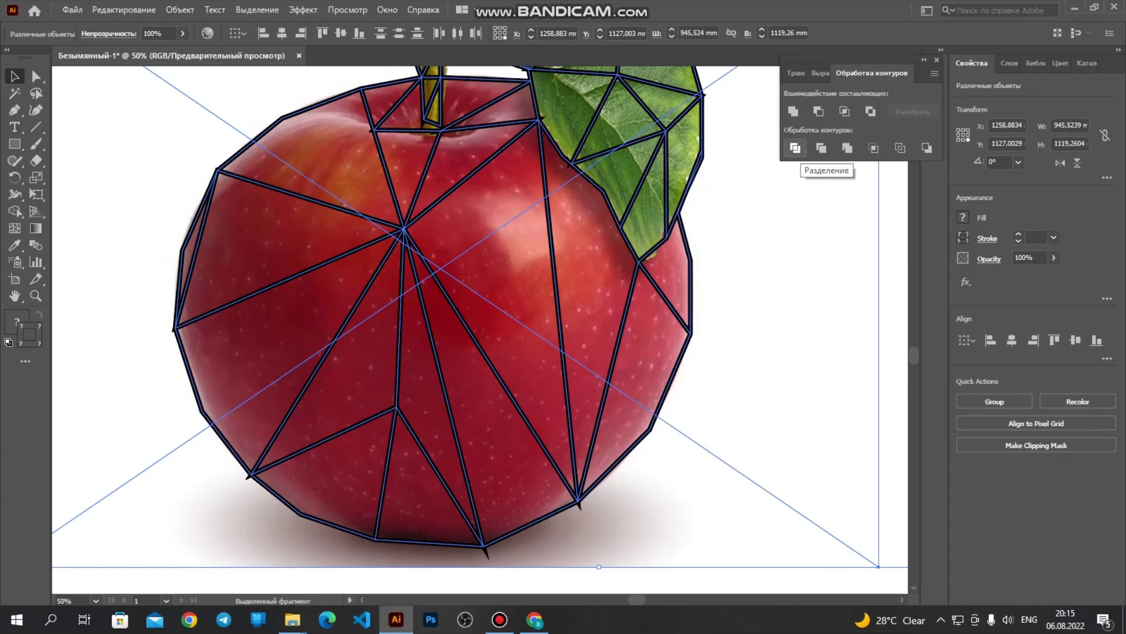
pyautogui.click(795, 147)
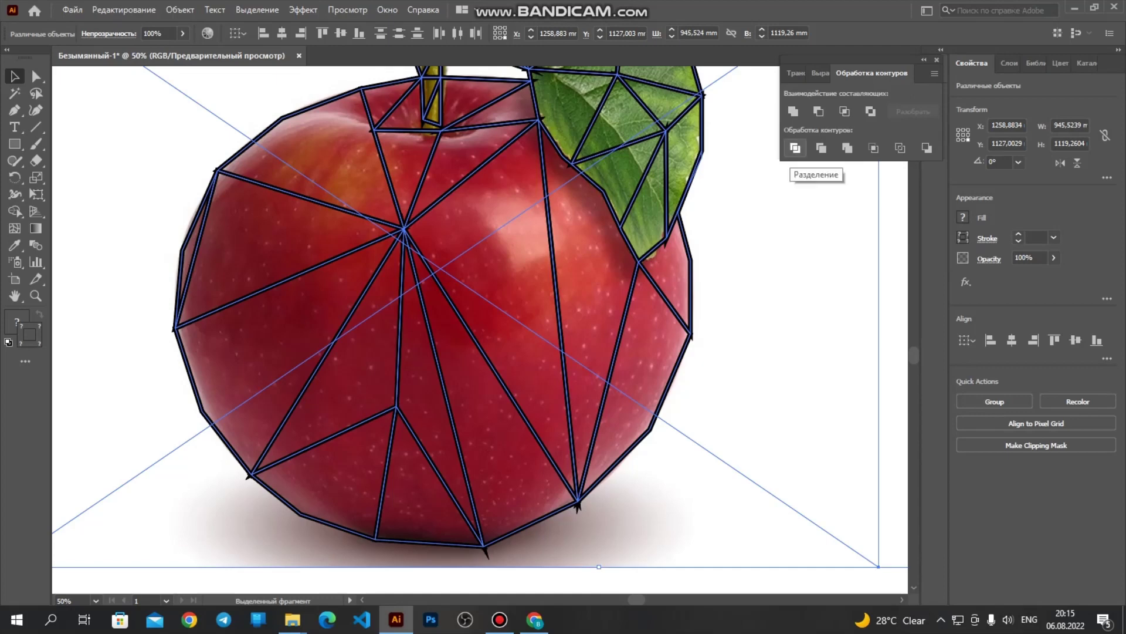
# Step: Expand the divided group inside Слой 1 to list its individual facet paths
pyautogui.scroll(-2, 289, 193)
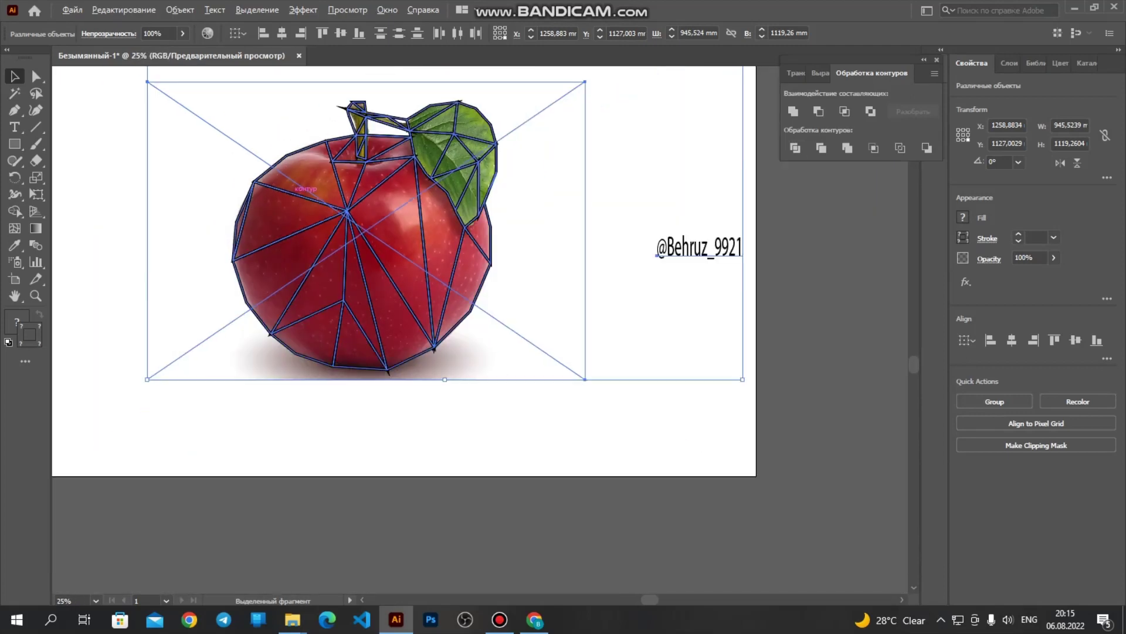
pyautogui.click(1009, 63)
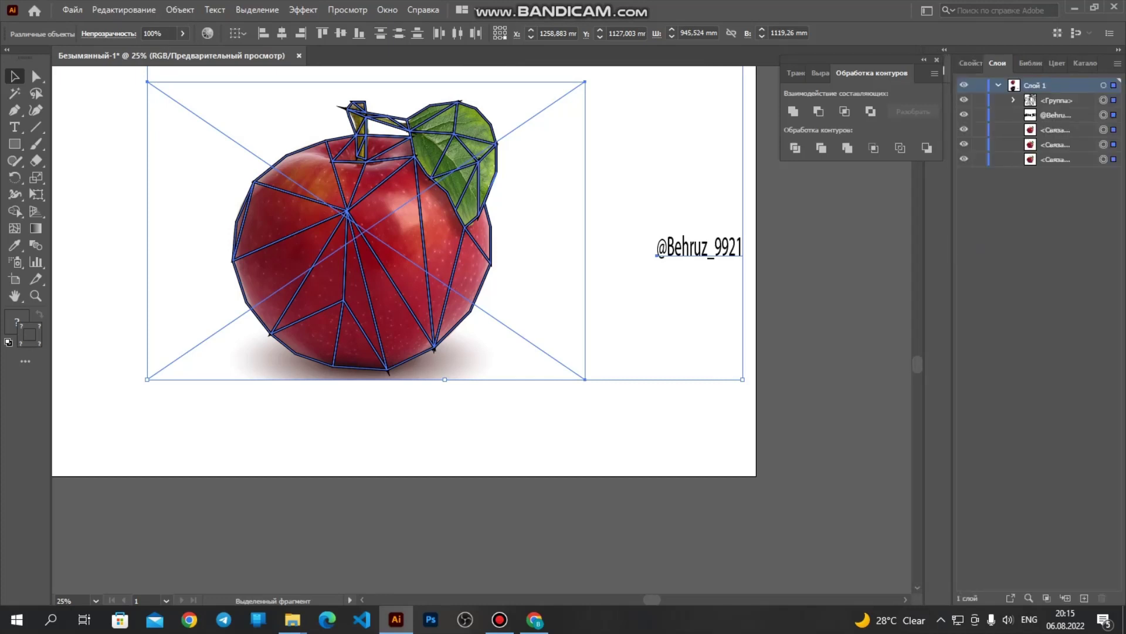
pyautogui.click(1013, 100)
pyautogui.click(1015, 100)
pyautogui.click(1013, 100)
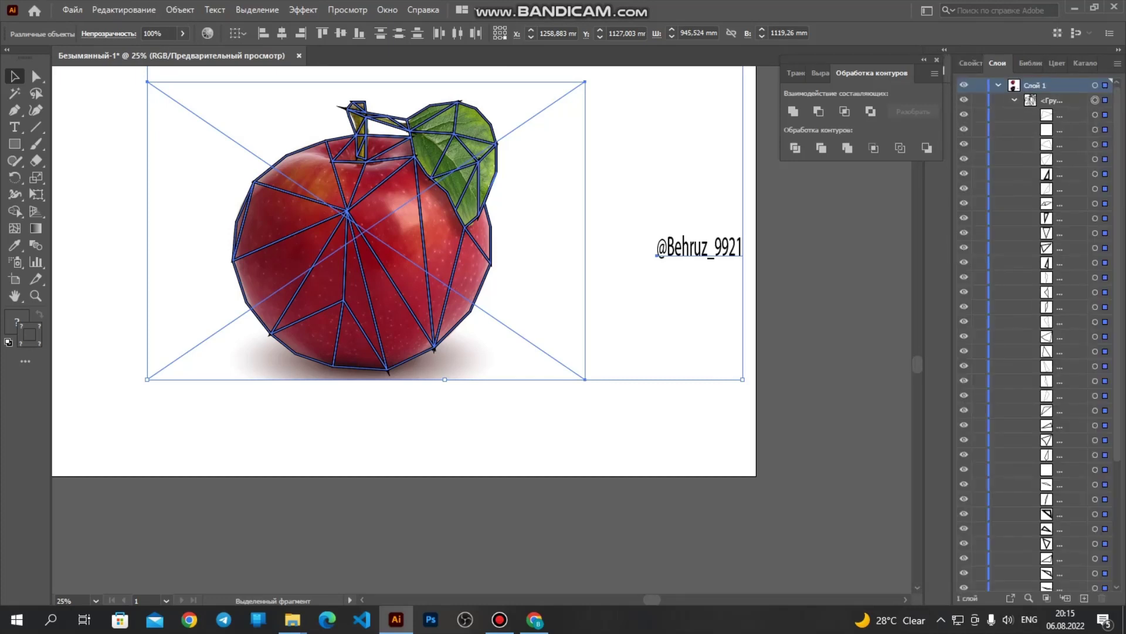
# Step: Clear the selection and delete the text handle beside the lower apple
pyautogui.click(821, 282)
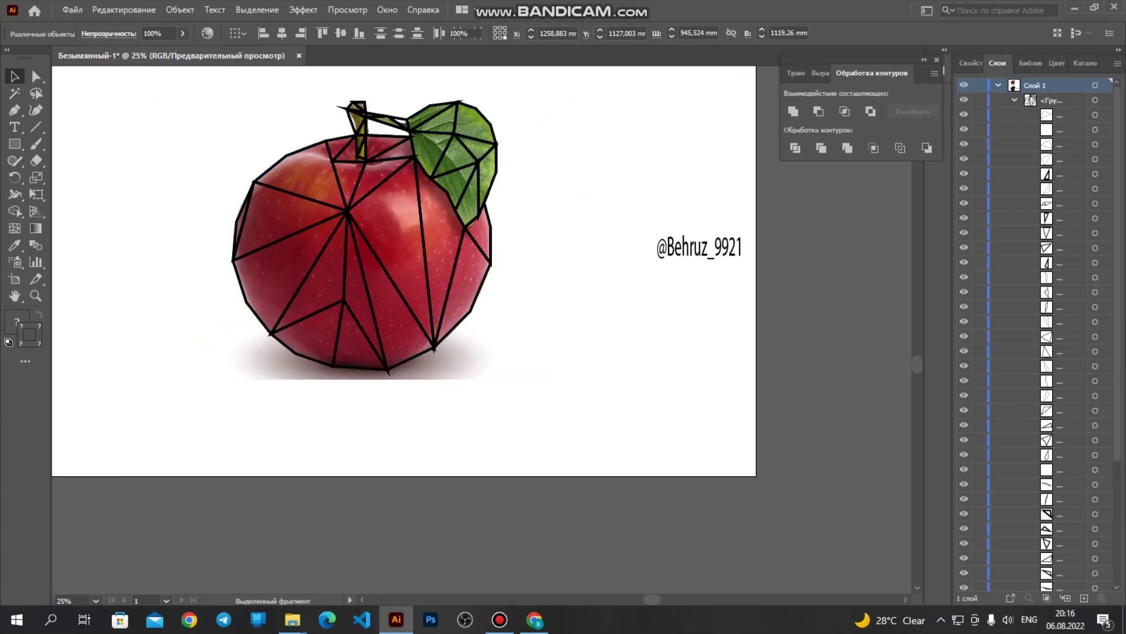
pyautogui.click(725, 247)
pyautogui.click(742, 248)
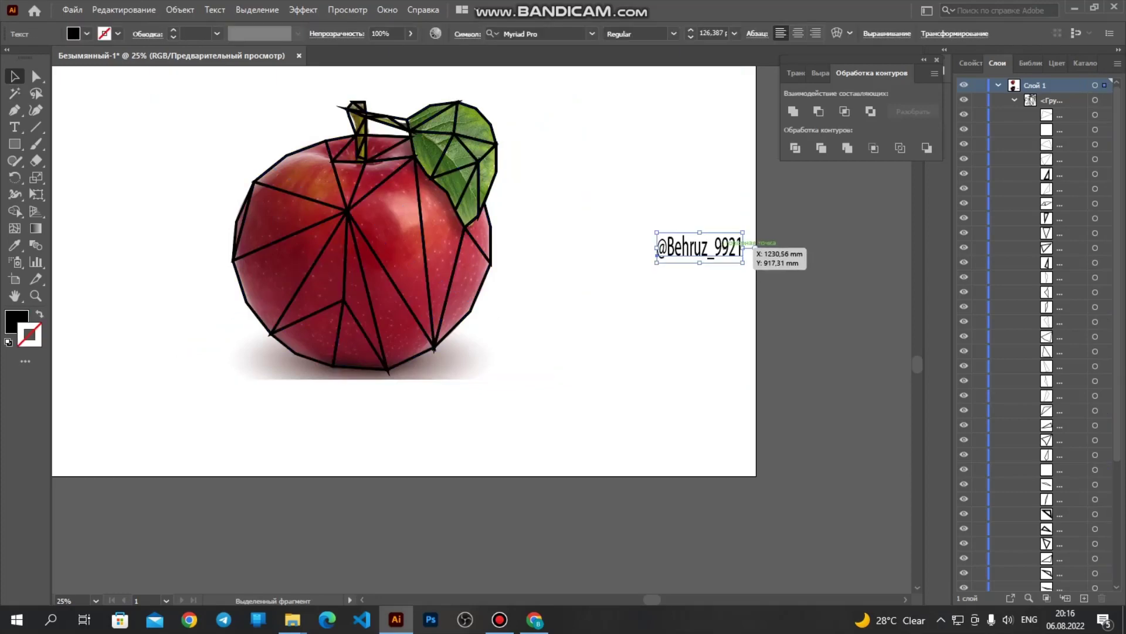
pyautogui.press('Delete')
# Step: Find the leaf's left facet among the group's paths and fill it with dark green sampled from the photo using the Eyedropper
pyautogui.click(1095, 115)
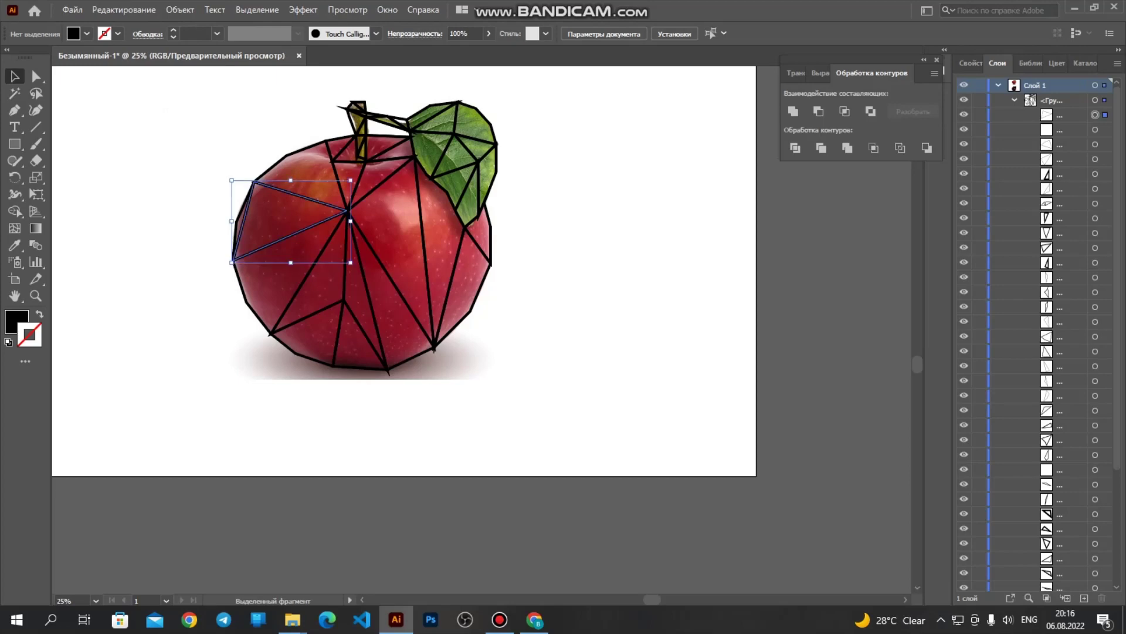
pyautogui.scroll(-4, 1095, 234)
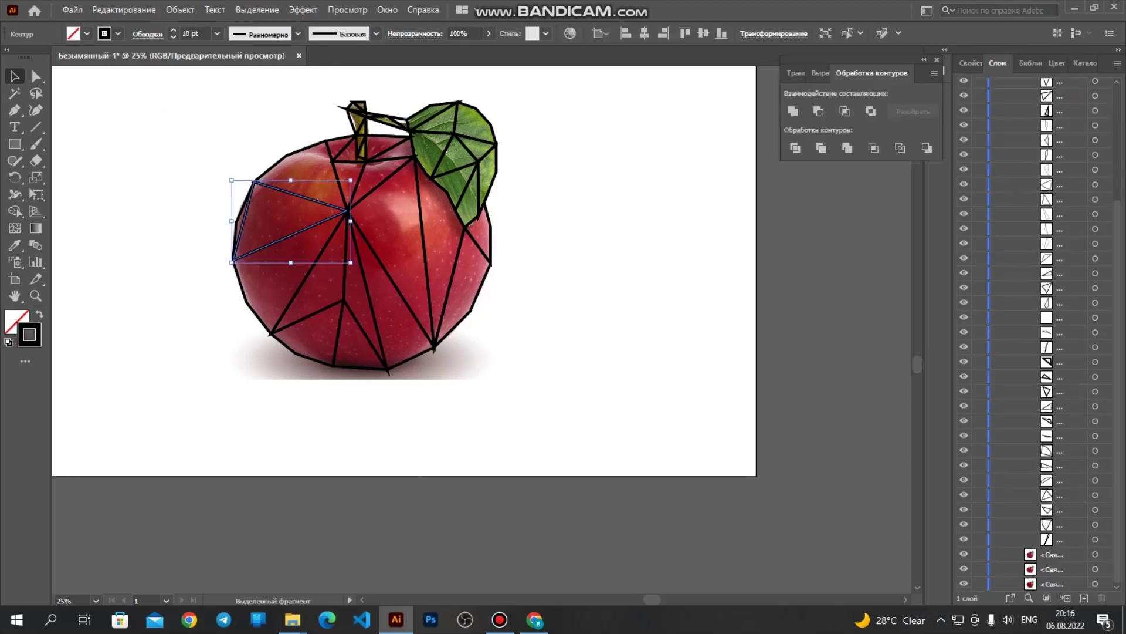
pyautogui.click(1095, 538)
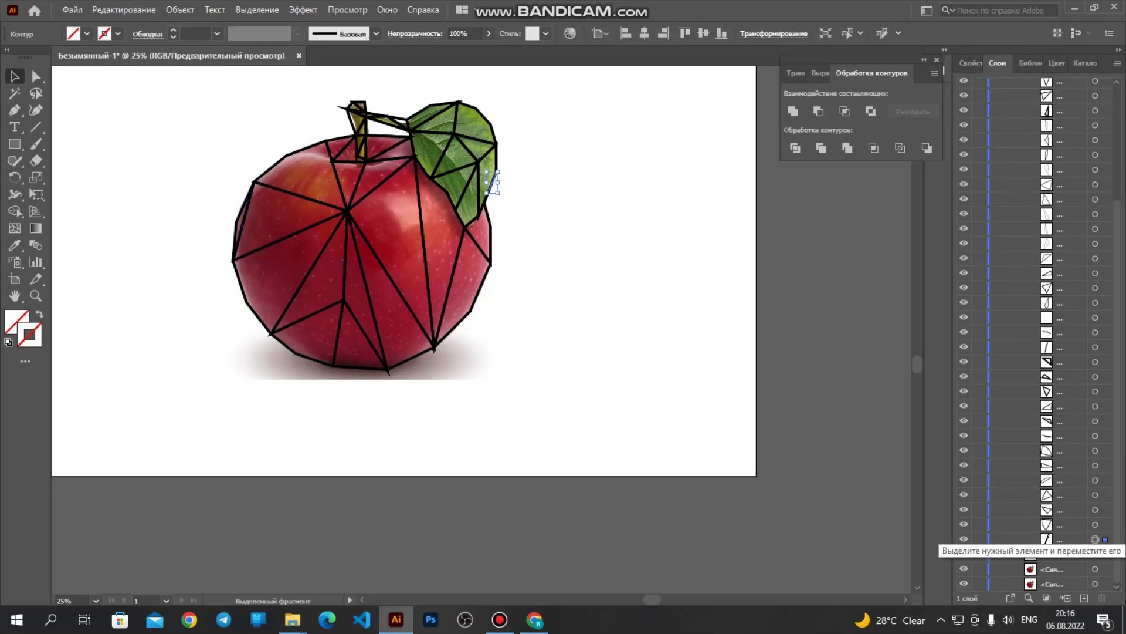
pyautogui.click(1095, 525)
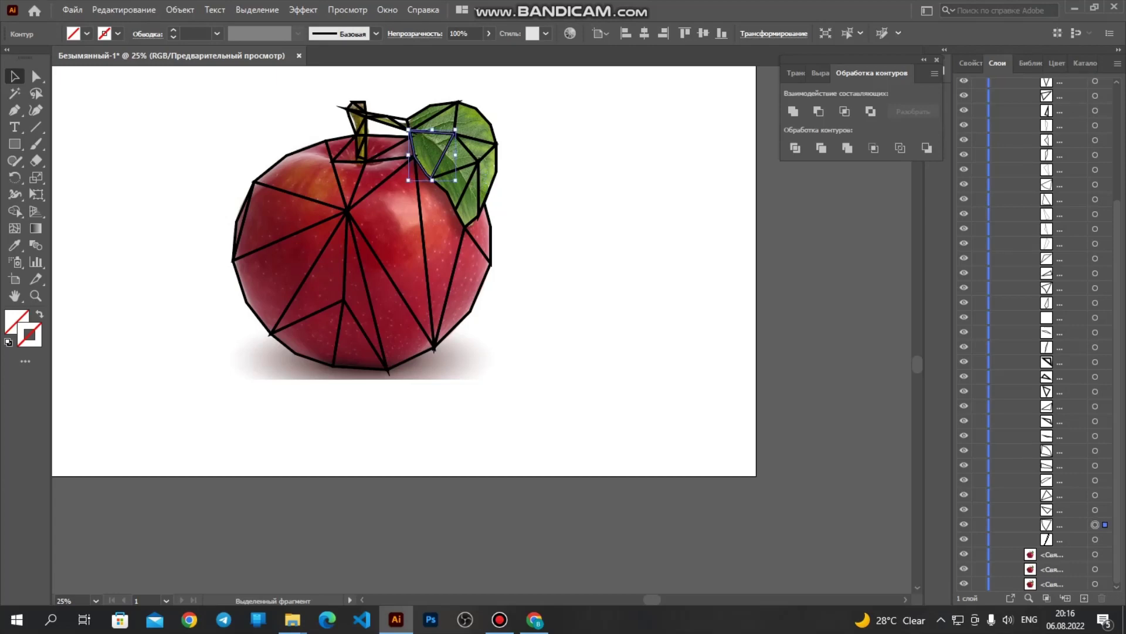
pyautogui.scroll(3, 415, 182)
pyautogui.scroll(3, 384, 329)
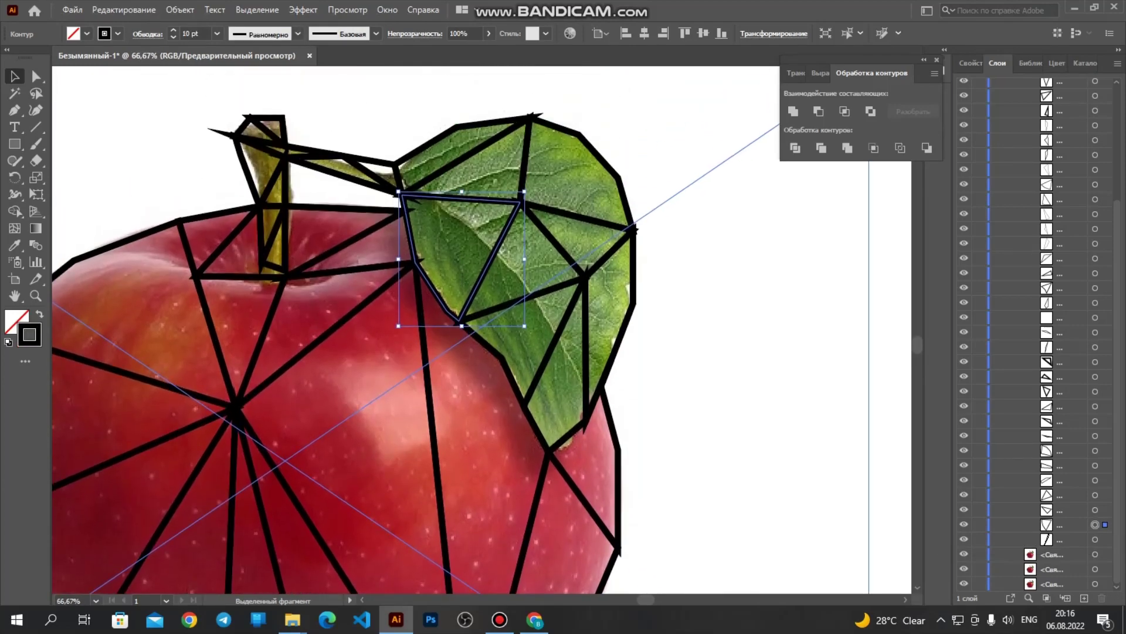
pyautogui.press('i')
pyautogui.click(447, 249)
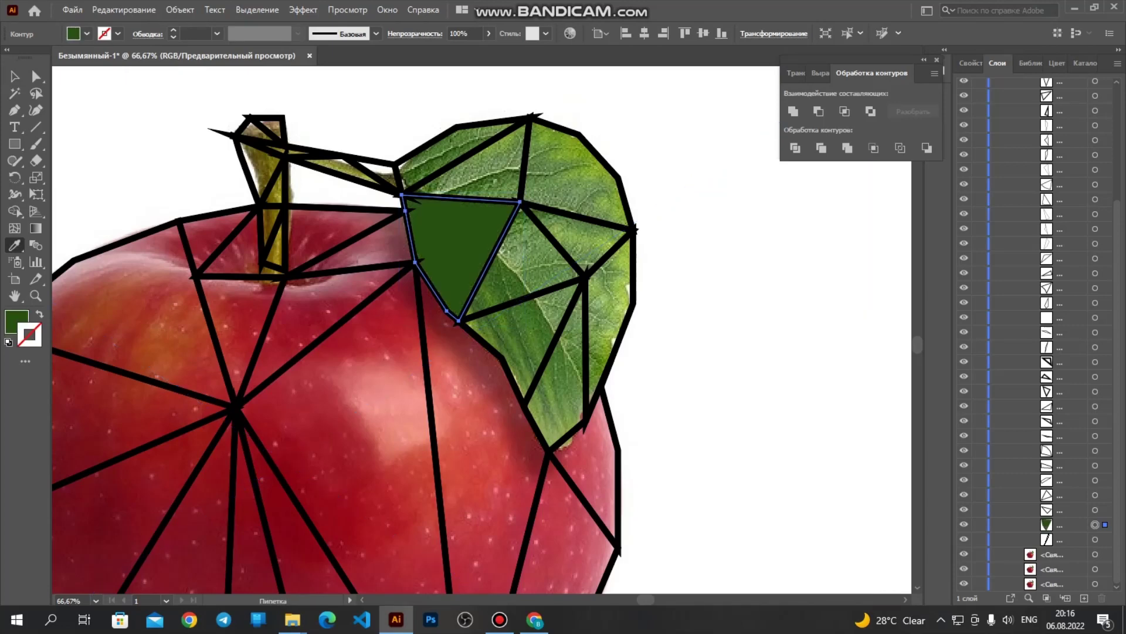
# Step: Fill the leaf's thin right-edge sliver, its right inner triangle and its central triangle with colours sampled from the photo beneath each
pyautogui.keyDown('ctrl'); pyautogui.click(622, 331); pyautogui.keyUp('ctrl')
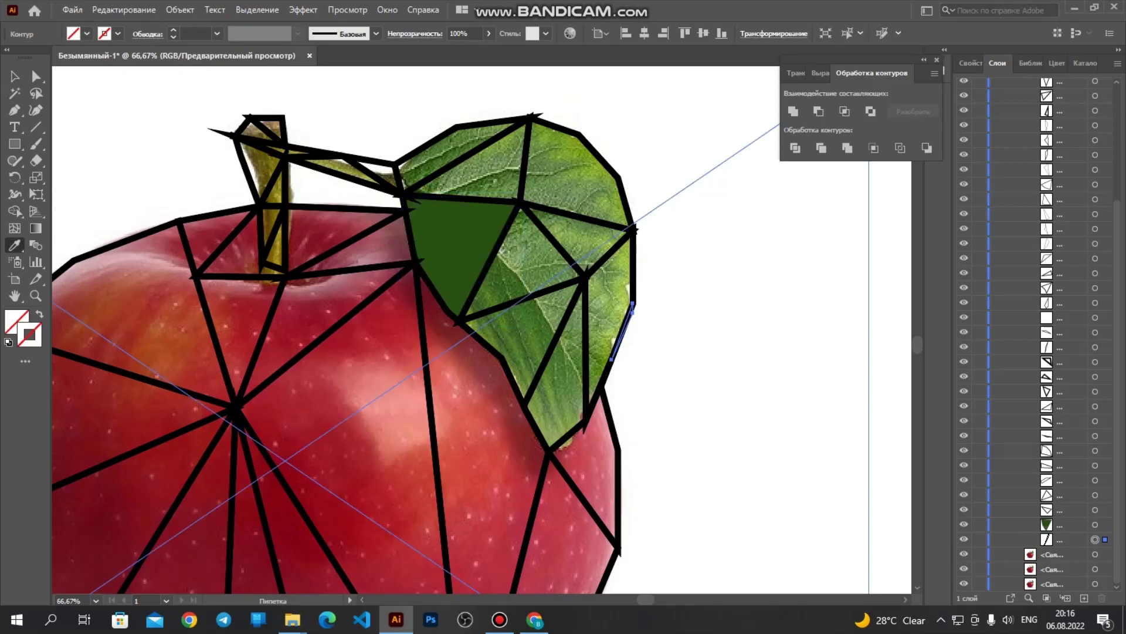
pyautogui.click(619, 330)
pyautogui.keyDown('ctrl'); pyautogui.click(608, 253); pyautogui.keyUp('ctrl')
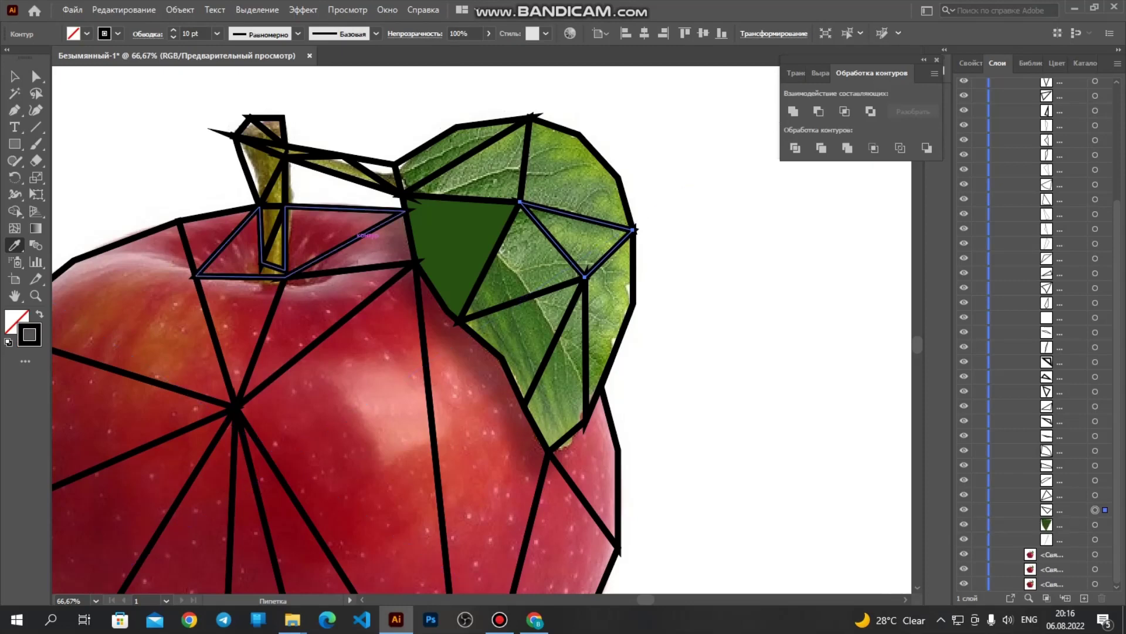
pyautogui.click(580, 242)
pyautogui.keyDown('ctrl'); pyautogui.click(552, 240); pyautogui.keyUp('ctrl')
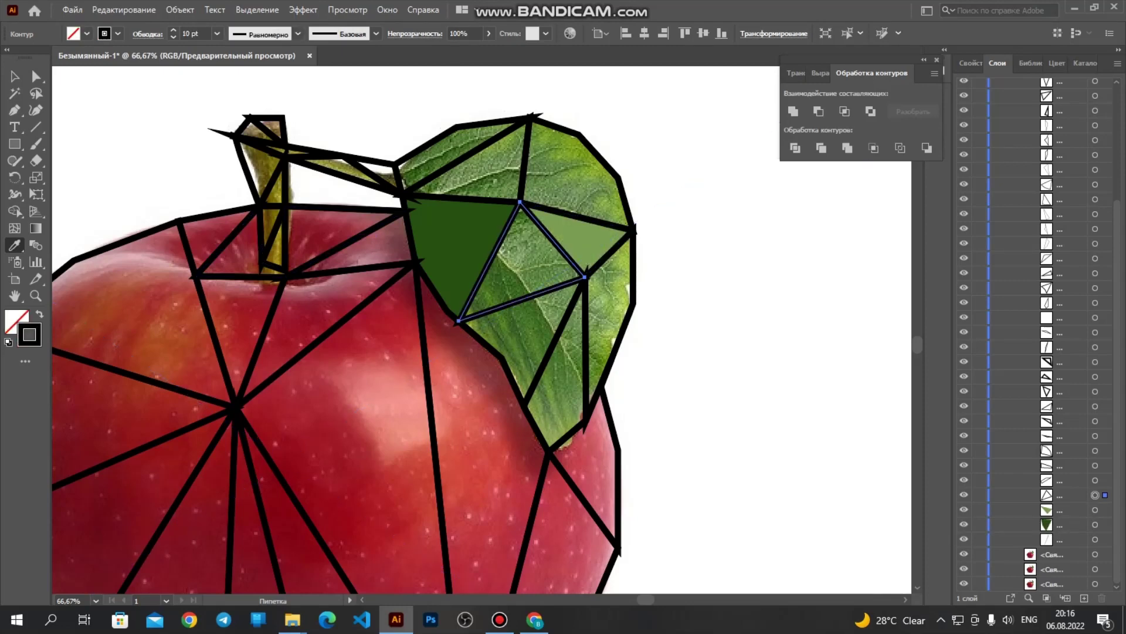
pyautogui.click(525, 258)
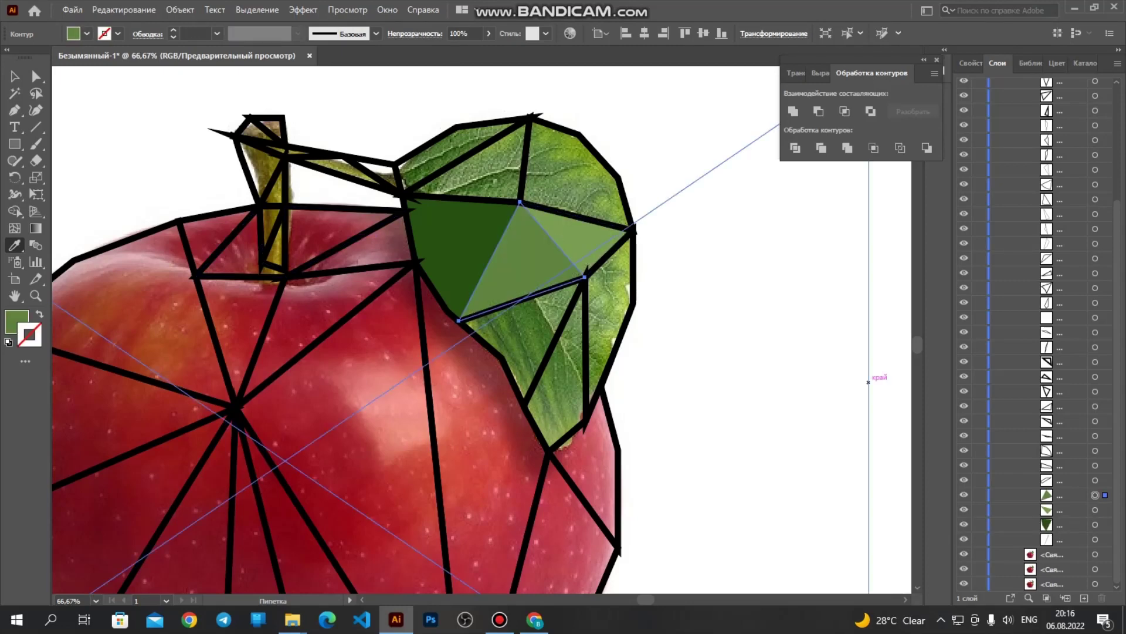
# Step: Fill the leaf's upper-left edge facet with sampled green and the gap between stem and leaf with sampled white
pyautogui.click(1095, 480)
pyautogui.click(461, 146)
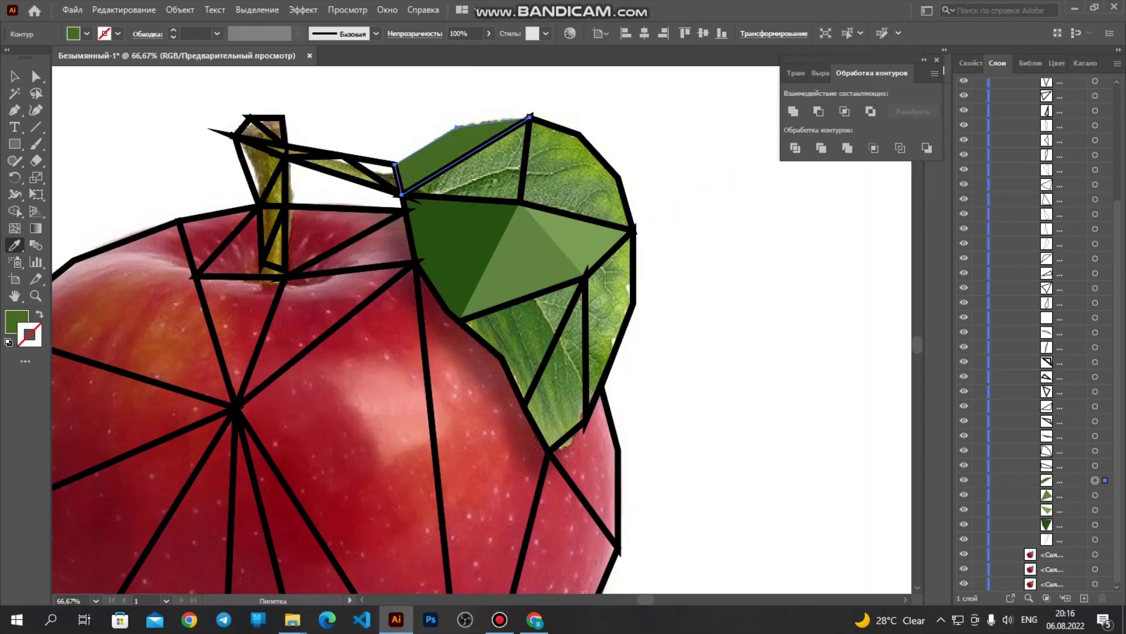
pyautogui.click(1095, 466)
pyautogui.scroll(-1, 595, 346)
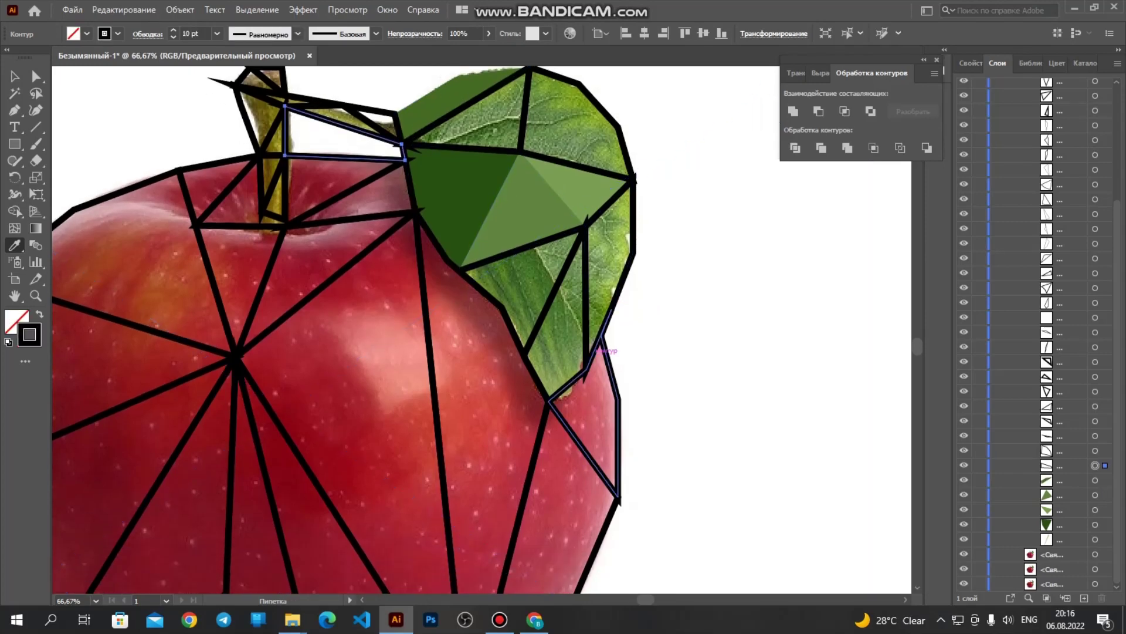
pyautogui.keyDown('ctrl'); pyautogui.keyDown('shift'); pyautogui.click(605, 349); pyautogui.keyUp('shift'); pyautogui.keyUp('ctrl')
pyautogui.click(346, 142)
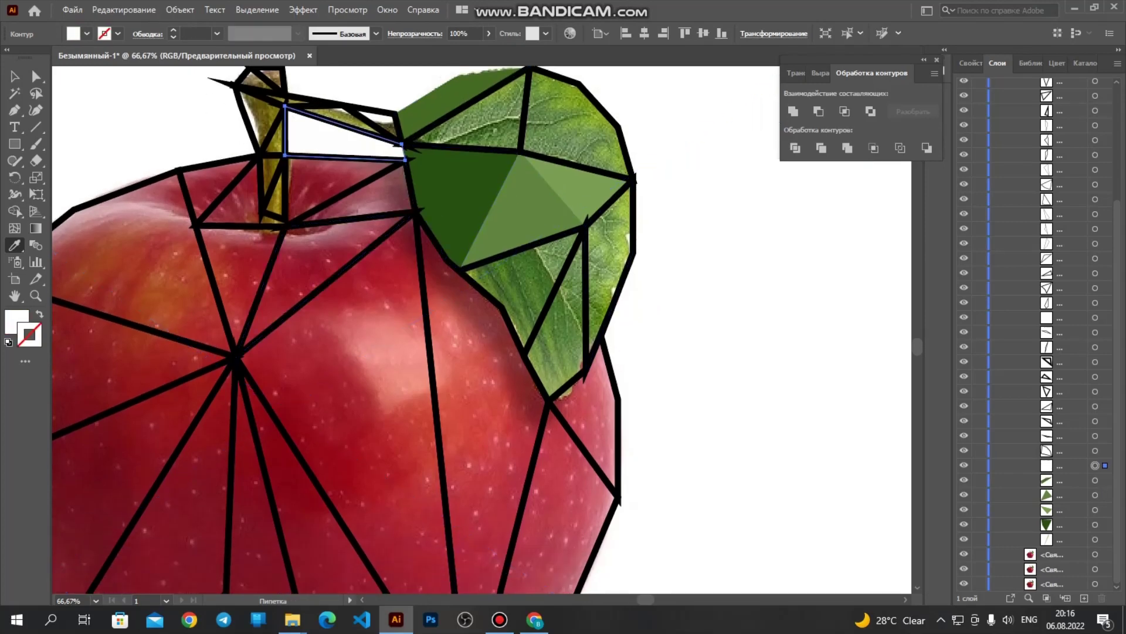
# Step: Fill the leaf's large upper-right facet with sampled medium green, undoing the first pick and resampling slightly higher in the facet
pyautogui.click(1095, 450)
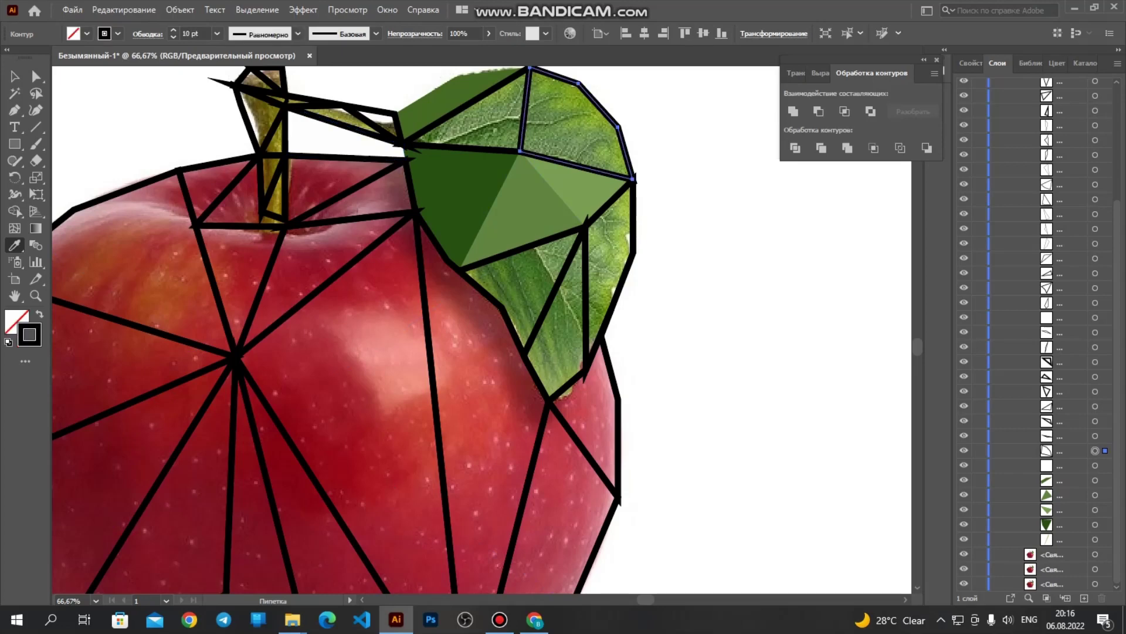
pyautogui.click(570, 130)
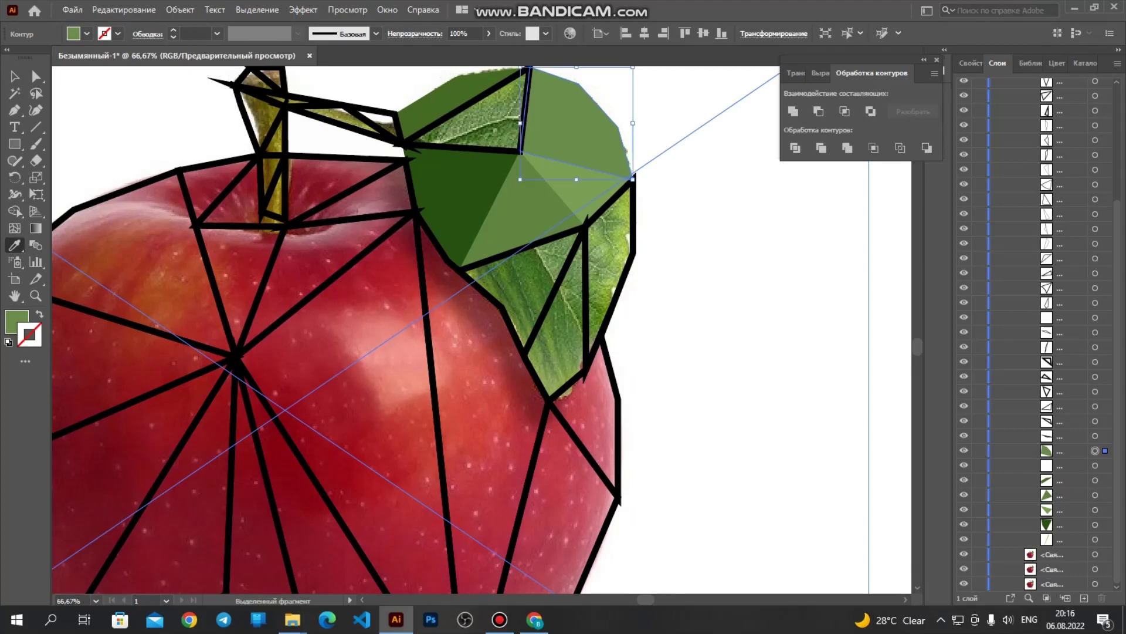
pyautogui.hotkey('ctrl', 'z')
pyautogui.click(568, 124)
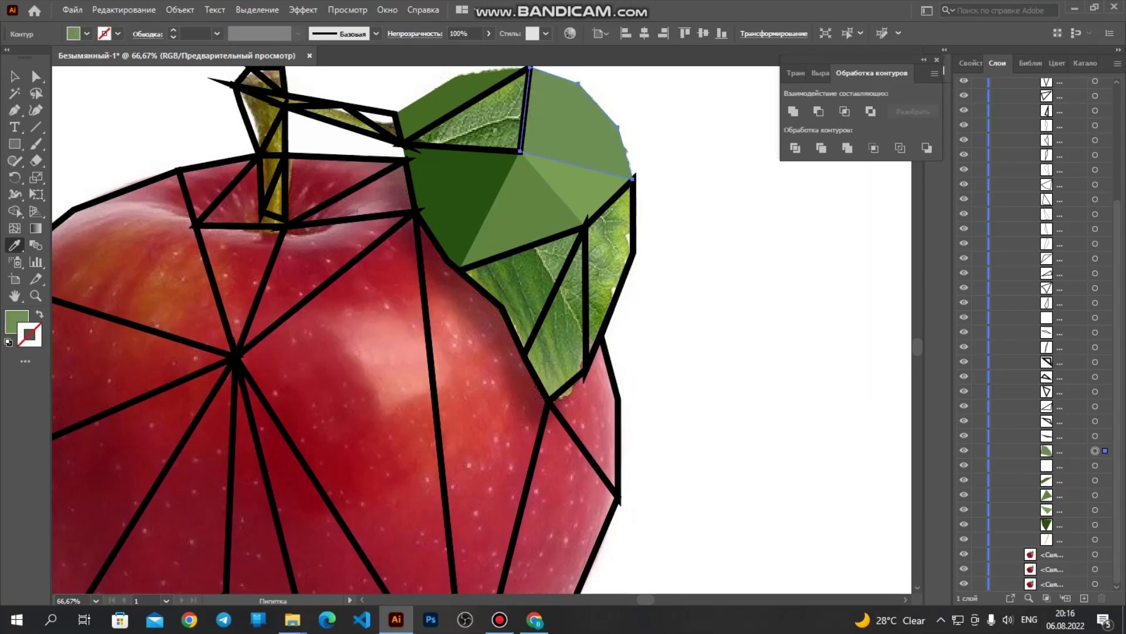
# Step: Fill the stem branch's upper facet with sampled olive and its end facet beside the leaf with sampled brownish olive
pyautogui.click(1095, 436)
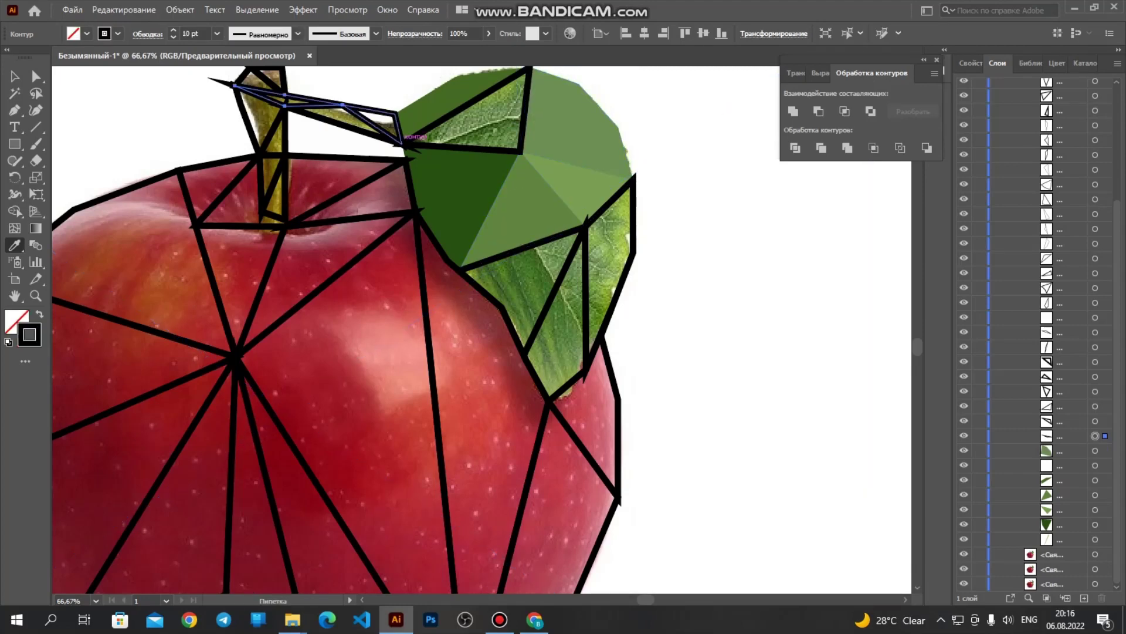
pyautogui.click(303, 102)
pyautogui.click(272, 188)
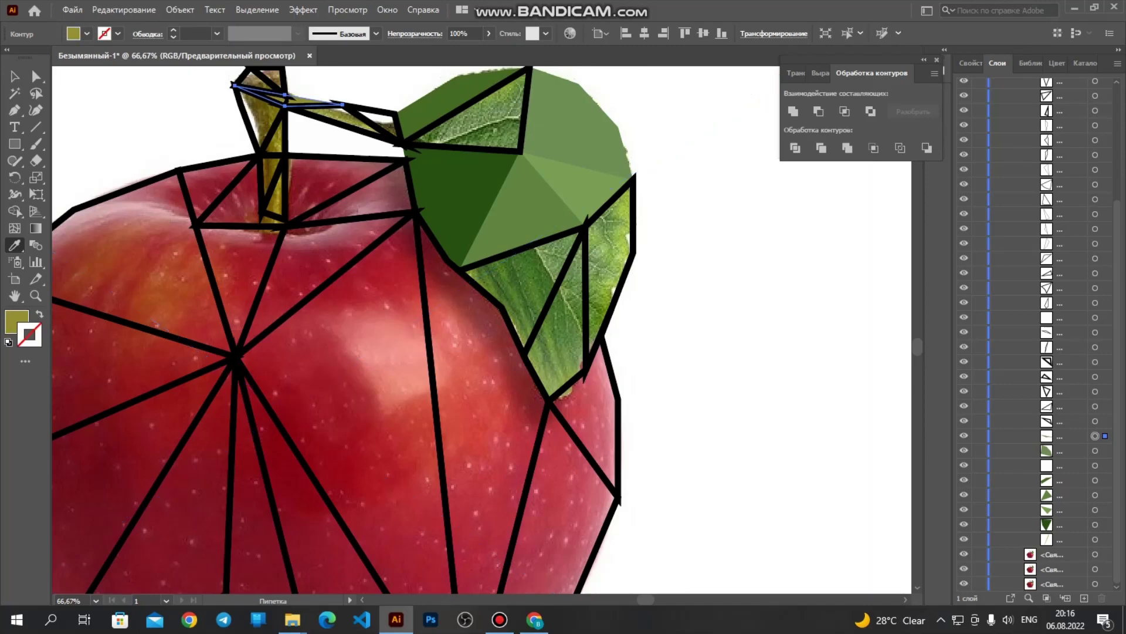
pyautogui.click(1095, 421)
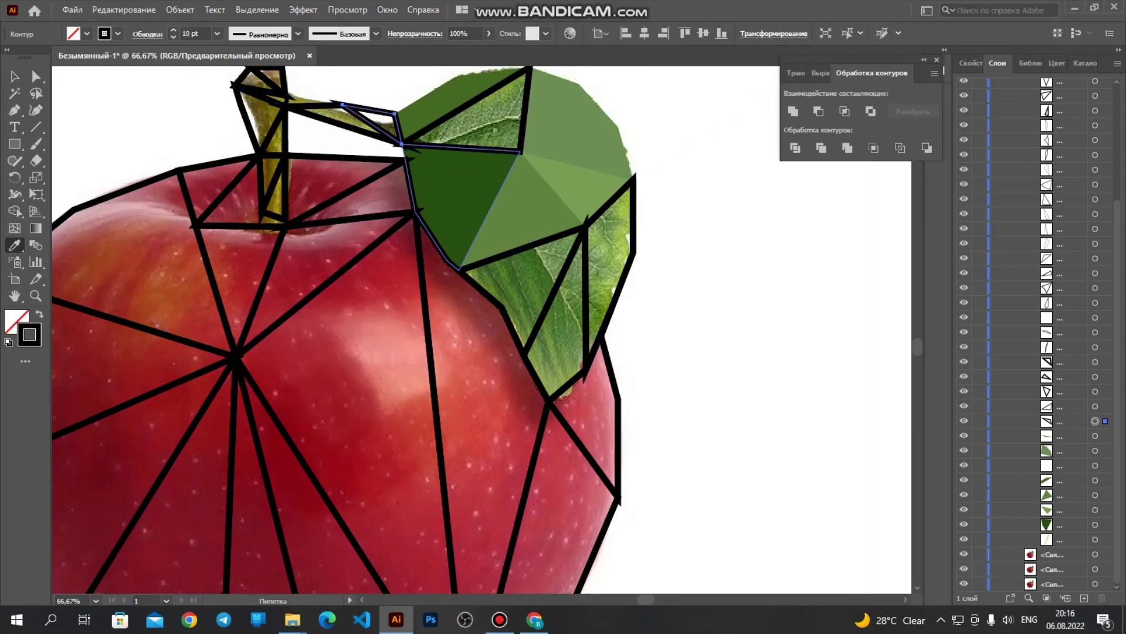
pyautogui.click(385, 124)
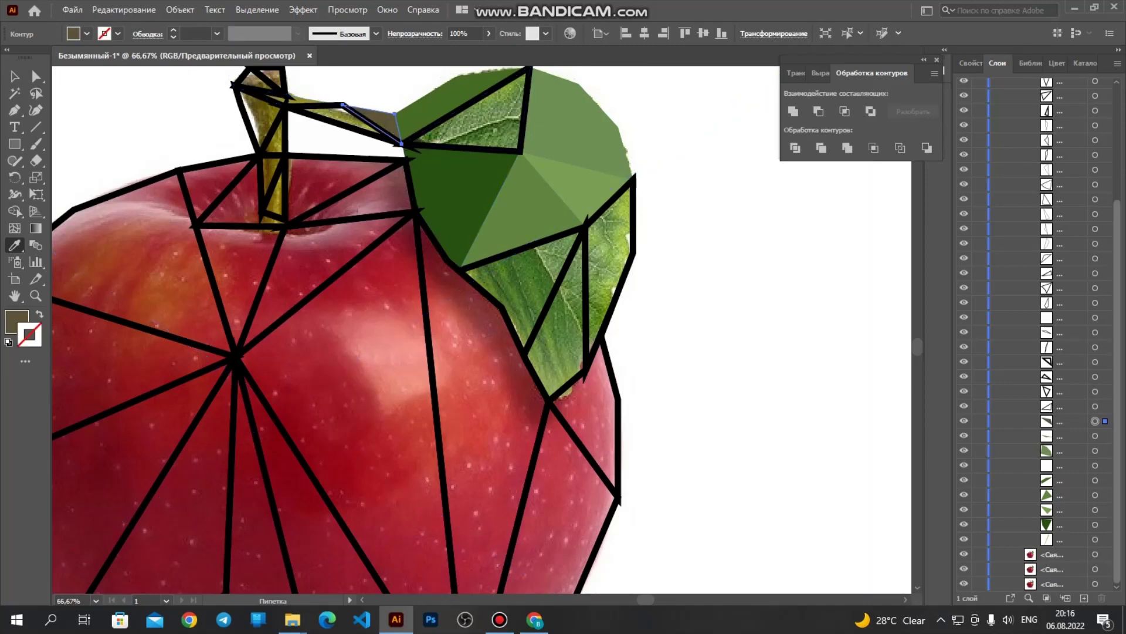
# Step: Fill the leaf's upper-left inner triangle with a muted green sampled from the photo, undoing the first lighter pick
pyautogui.click(1095, 406)
pyautogui.click(491, 120)
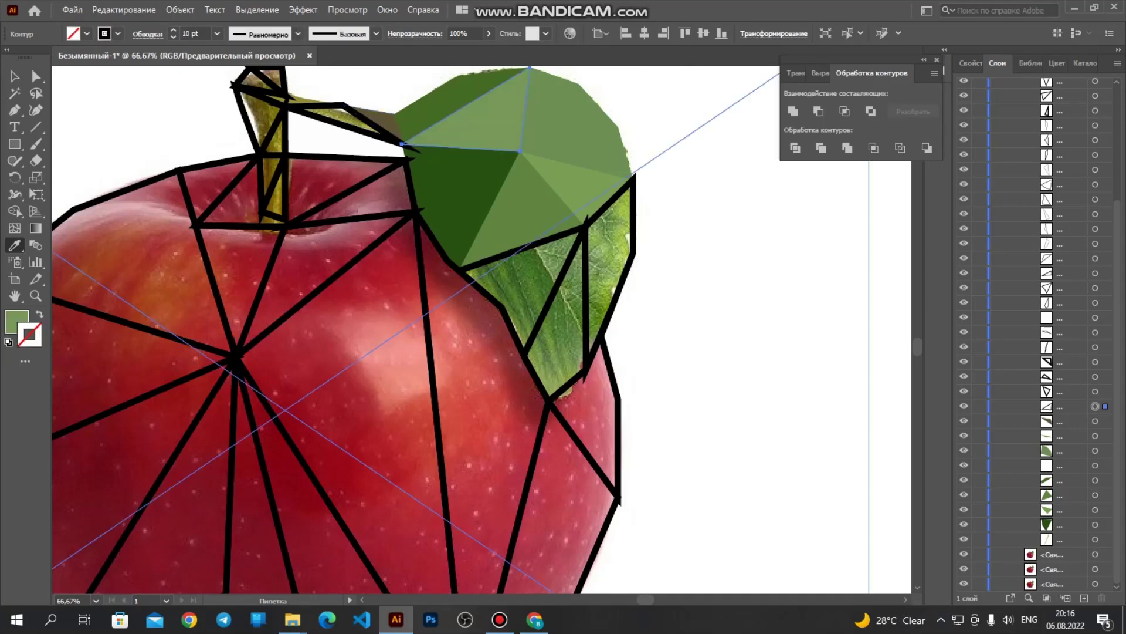
pyautogui.hotkey('ctrl', 'z')
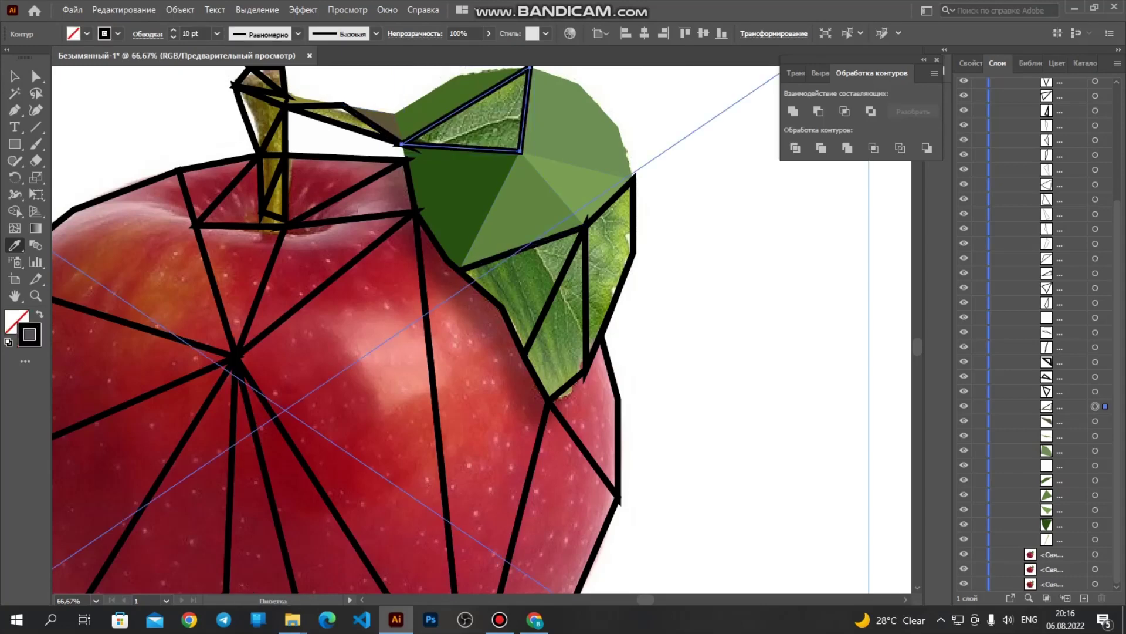
pyautogui.click(486, 122)
# Step: Fill the triangular facet along the stem's left side with near-white sampled from the picture
pyautogui.click(1095, 420)
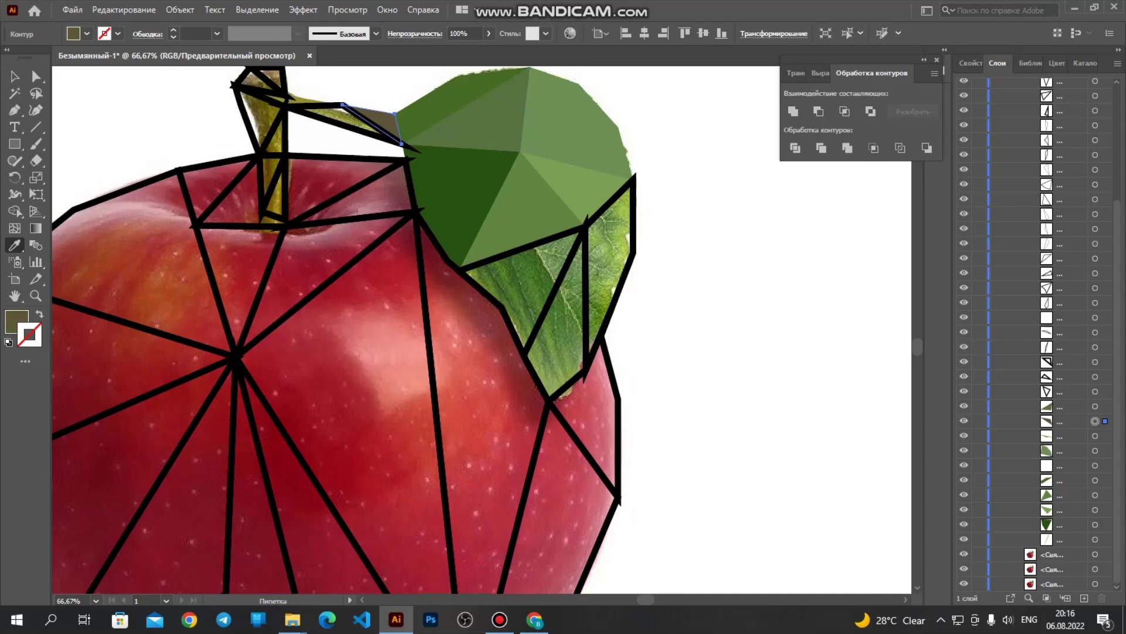
pyautogui.click(1095, 392)
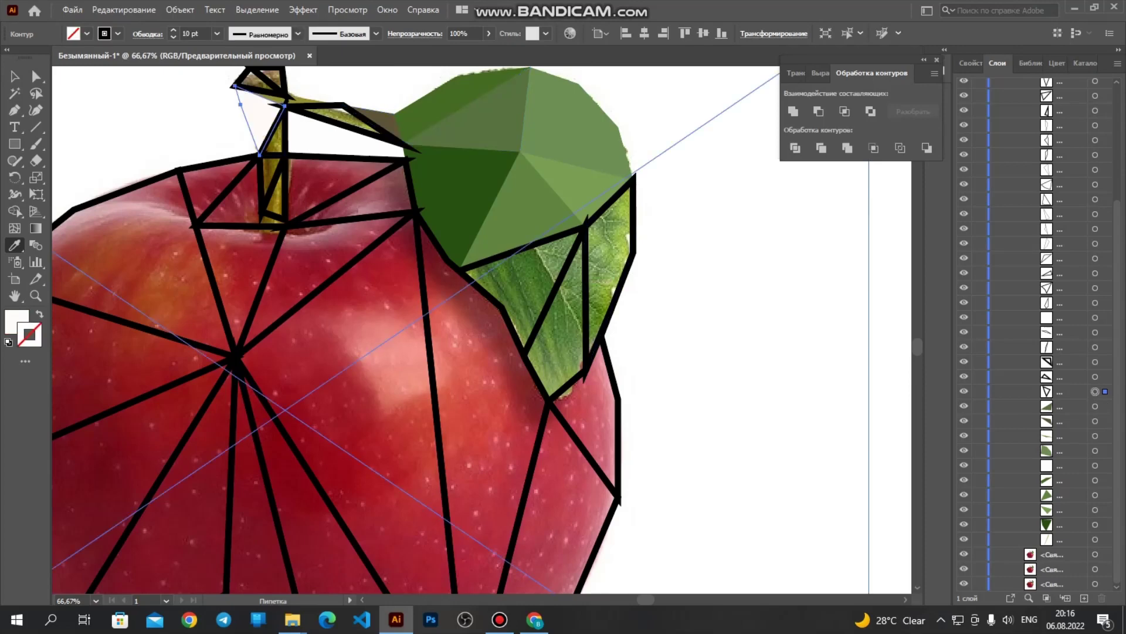
# Step: Refill the triangle along the stem's left side with sampled dark olive and colour the stem's two top facets tan and brown
pyautogui.click(266, 116)
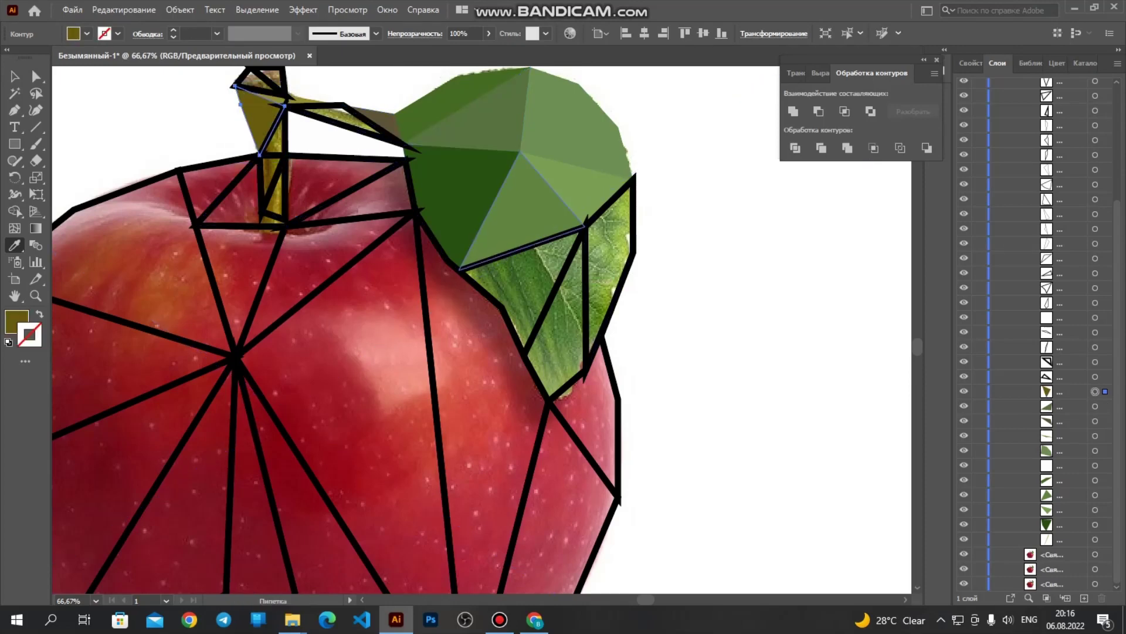
pyautogui.keyDown('ctrl'); pyautogui.click(484, 122); pyautogui.keyUp('ctrl')
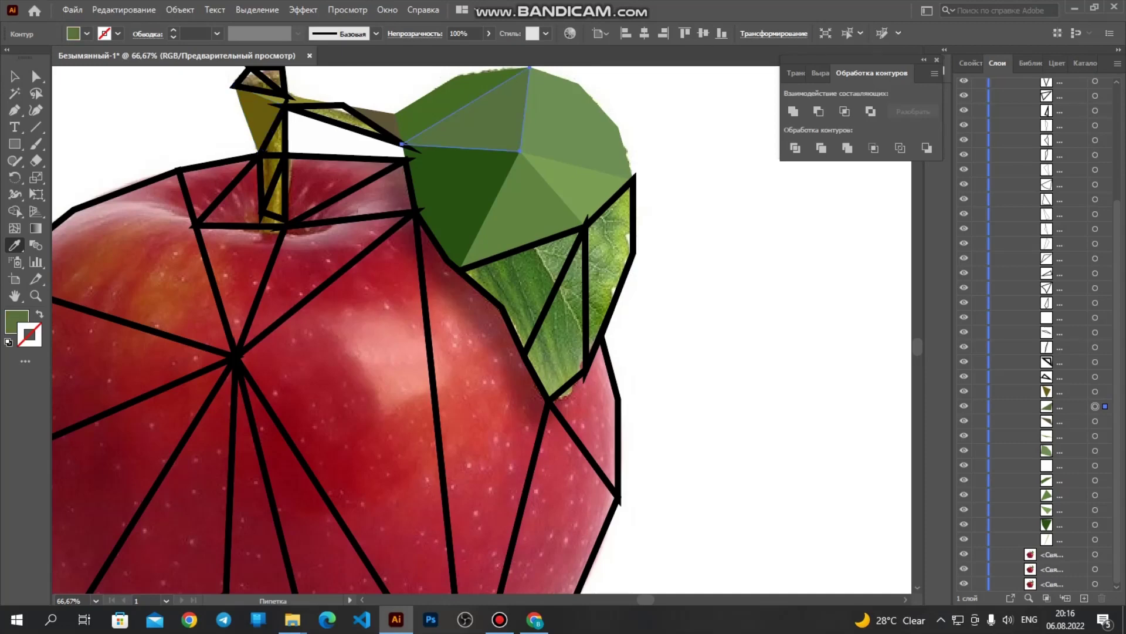
pyautogui.keyDown('ctrl'); pyautogui.click(273, 83); pyautogui.keyUp('ctrl')
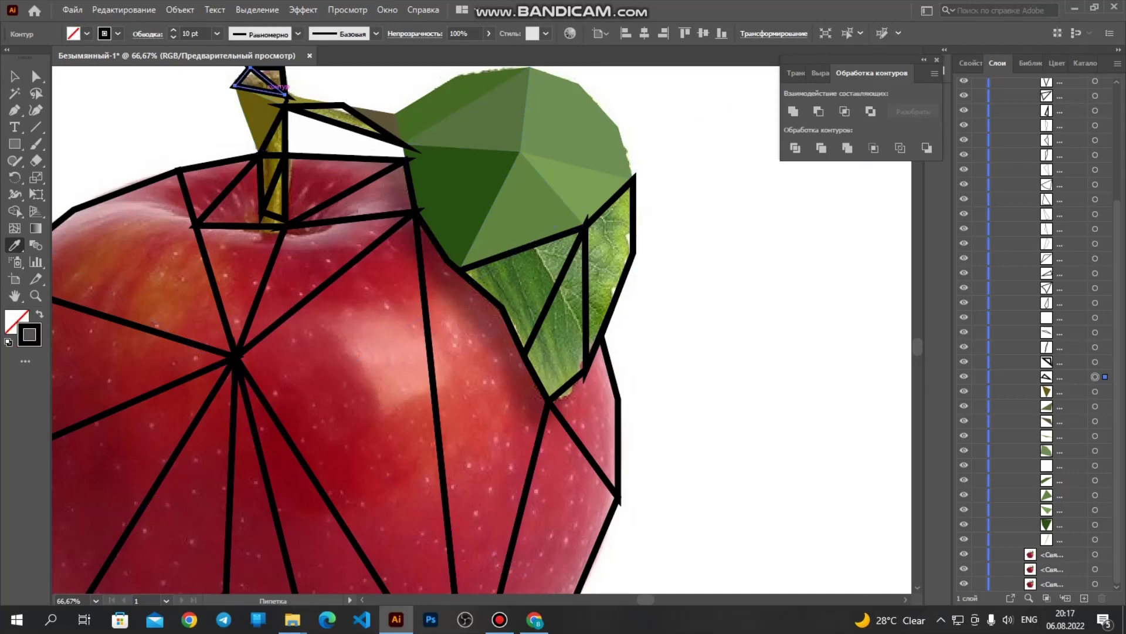
pyautogui.click(375, 121)
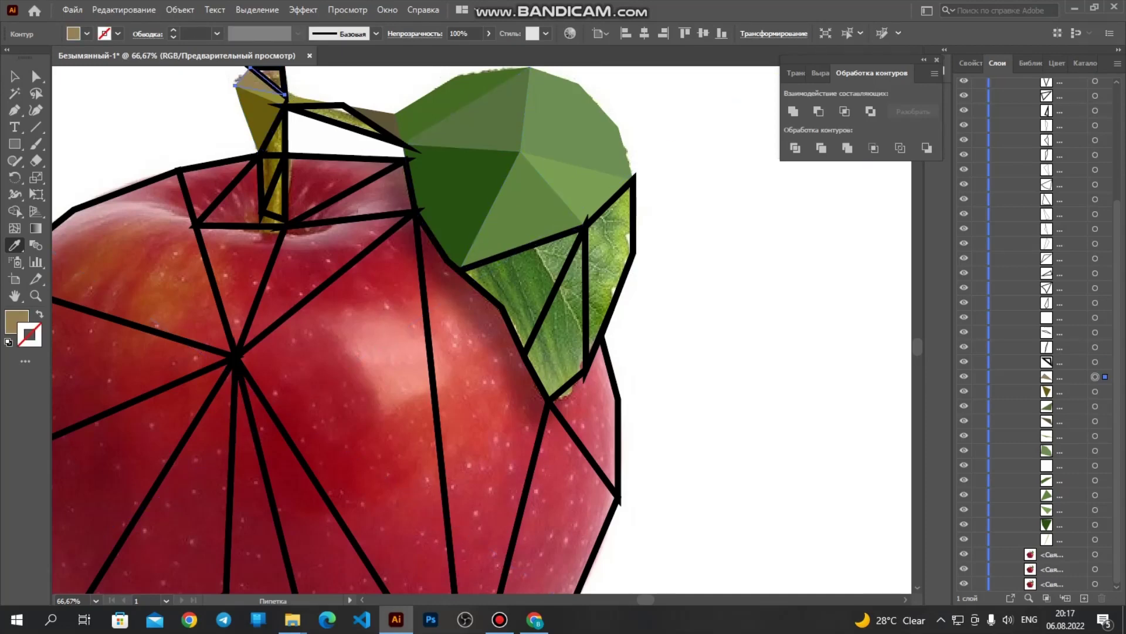
pyautogui.keyDown('ctrl'); pyautogui.click(284, 82); pyautogui.keyUp('ctrl')
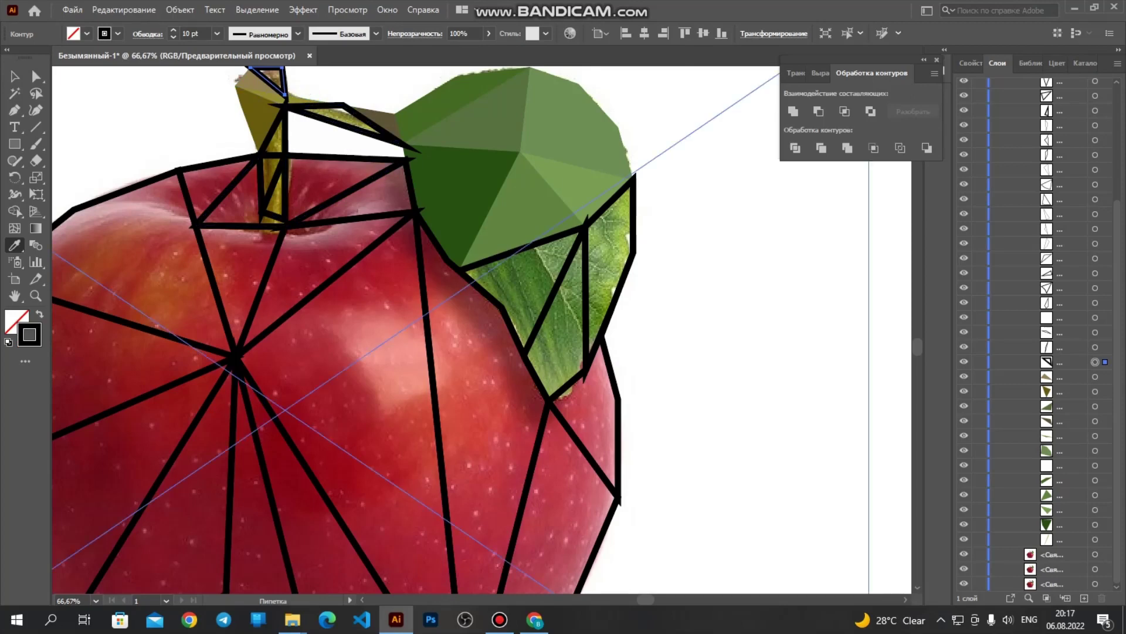
pyautogui.click(274, 76)
# Step: Fill the thin sliver facet on the apple's left edge with dusky rose sampled from the photo
pyautogui.keyDown('ctrl'); pyautogui.click(284, 125); pyautogui.keyUp('ctrl')
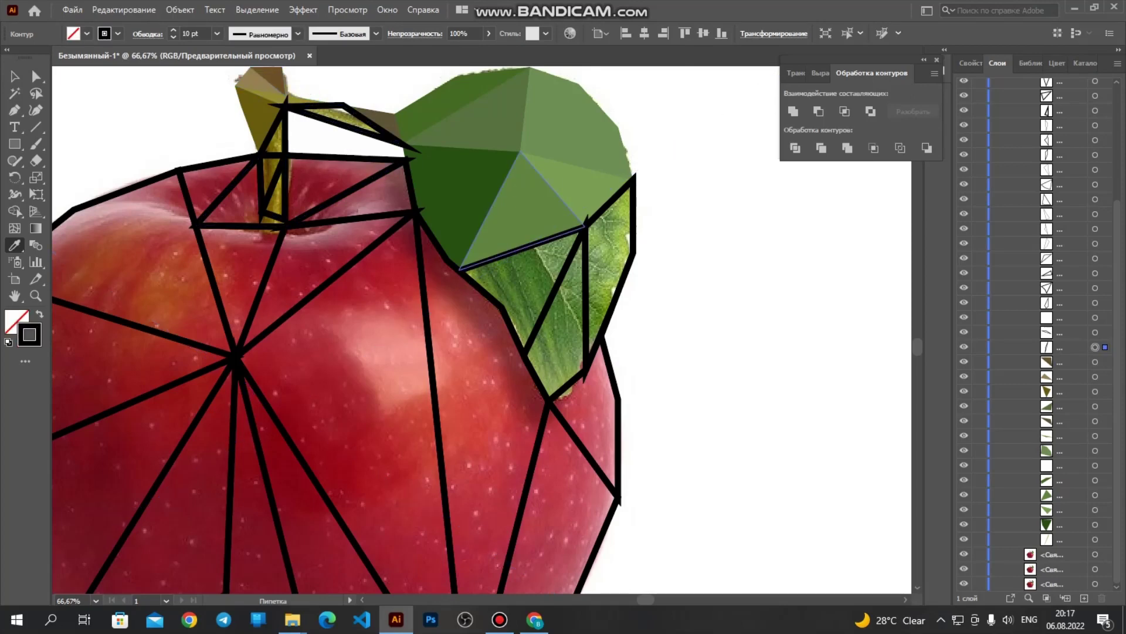
pyautogui.scroll(-4, 325, 316)
pyautogui.scroll(5, 192, 318)
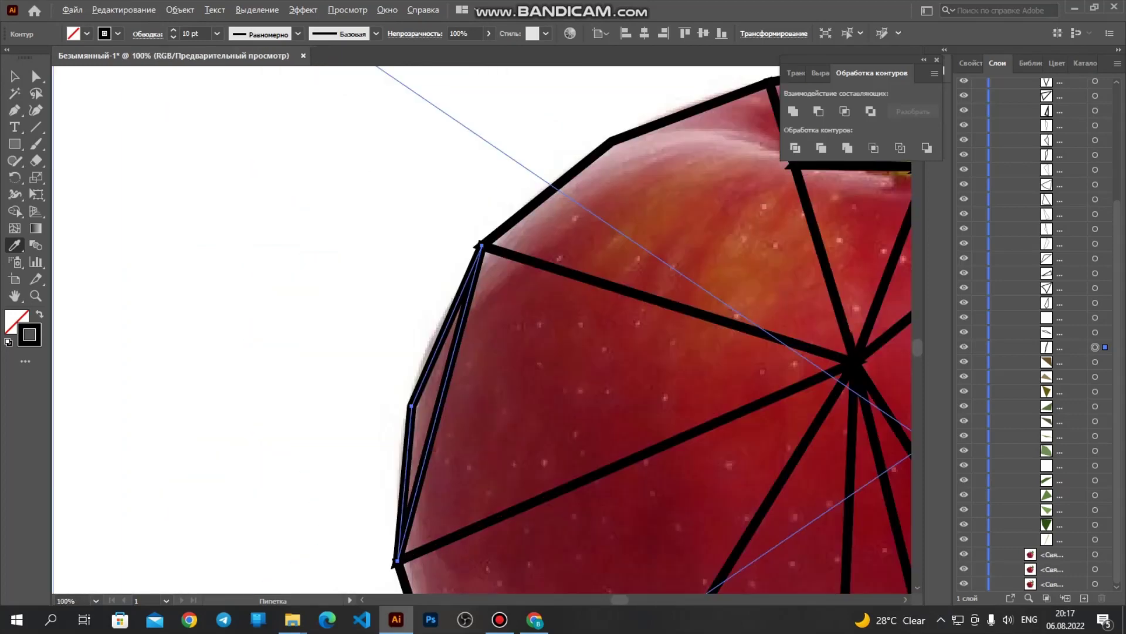
pyautogui.click(424, 404)
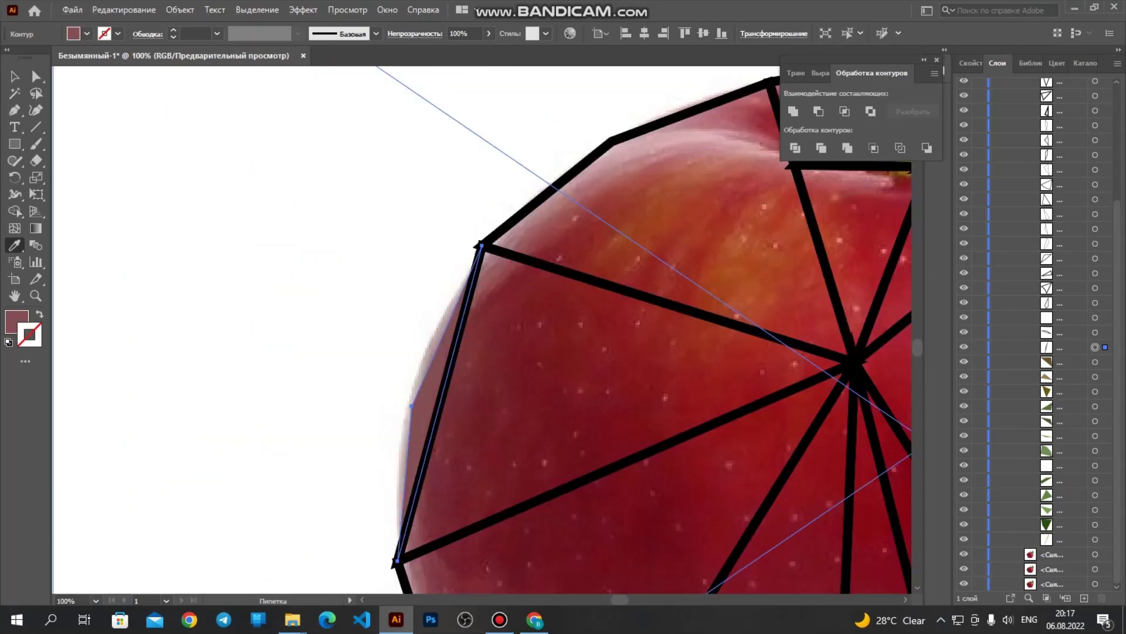
# Step: Fill the lower facet of the stem branch leading to the leaf with sampled olive
pyautogui.click(1095, 362)
pyautogui.click(1095, 332)
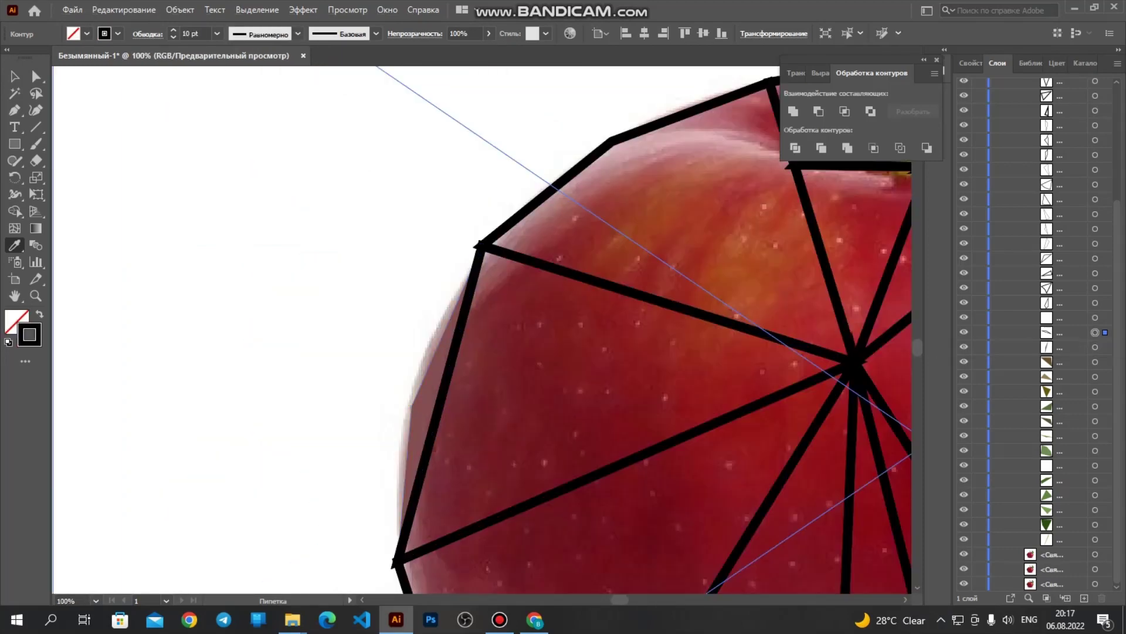
pyautogui.scroll(-1, 594, 385)
pyautogui.hotkey('ctrl', '0')
pyautogui.hotkey('ctrl', '1')
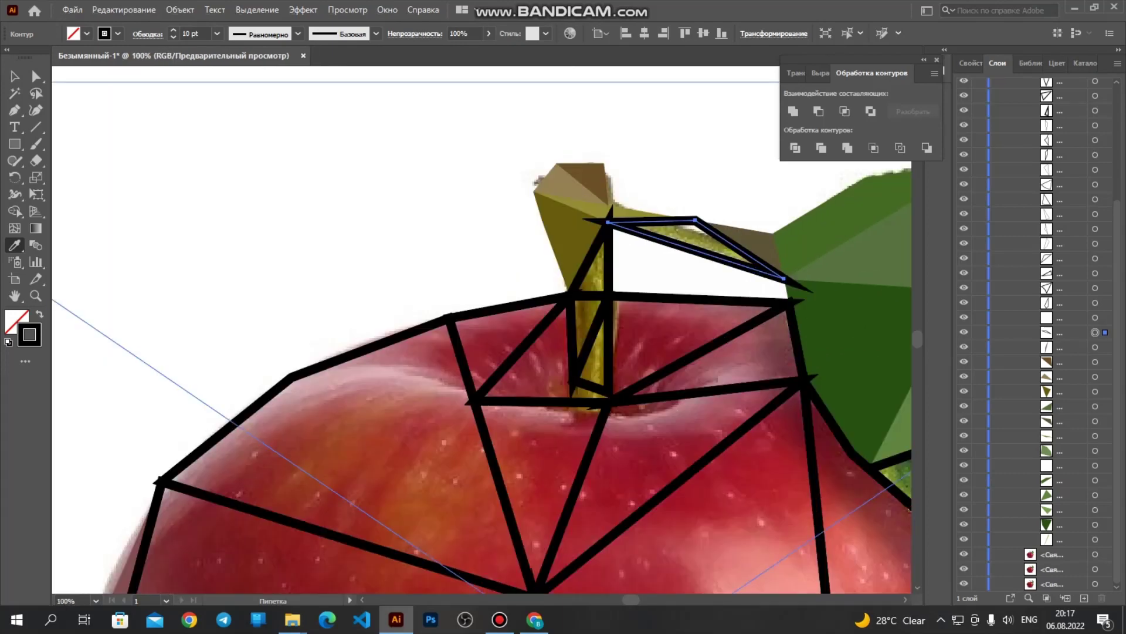
pyautogui.click(712, 242)
# Step: Fill the leaf's lower tip facet and the adjoining facet along its lower-left edge with greens sampled from the photo
pyautogui.click(1095, 317)
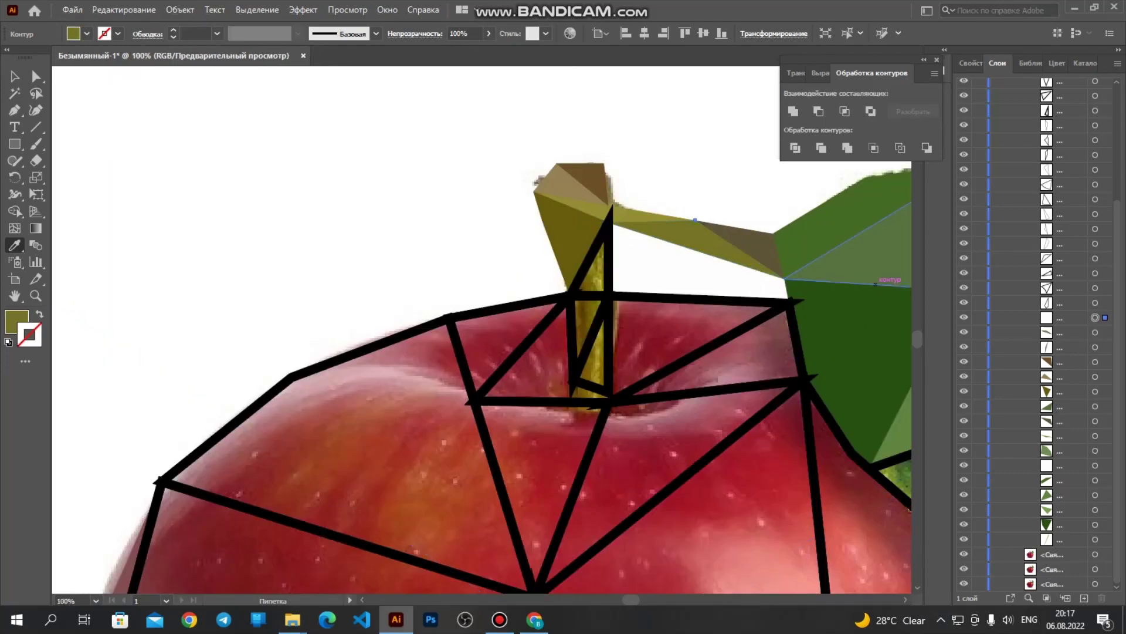
pyautogui.scroll(-2, 677, 367)
pyautogui.scroll(-2, 856, 444)
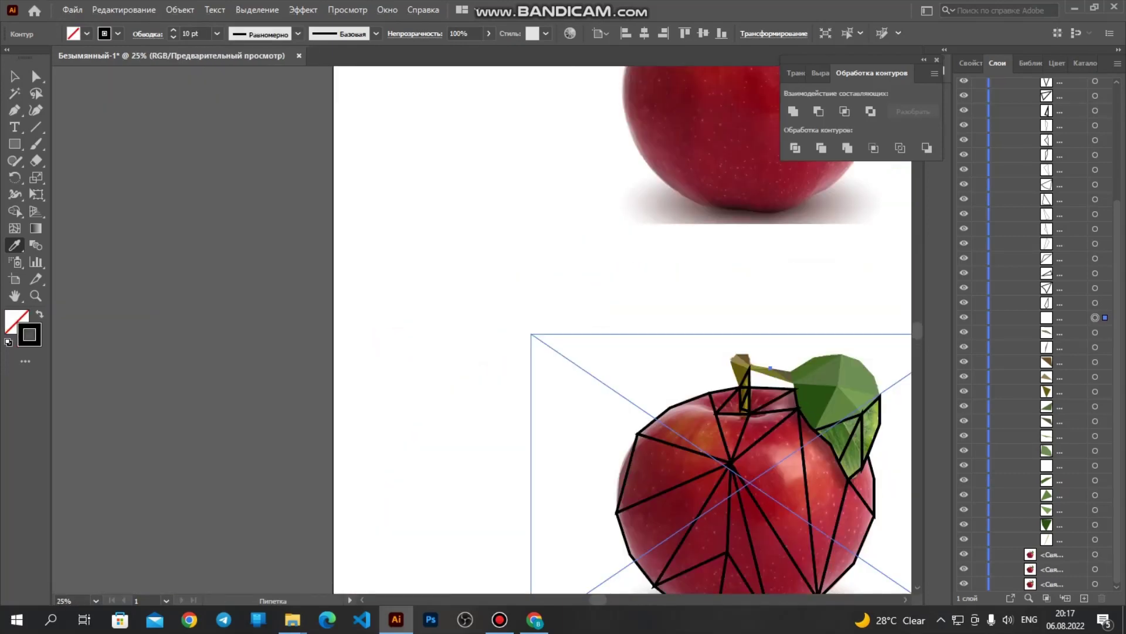
pyautogui.scroll(-2, 763, 434)
pyautogui.hscroll(4, 815, 521)
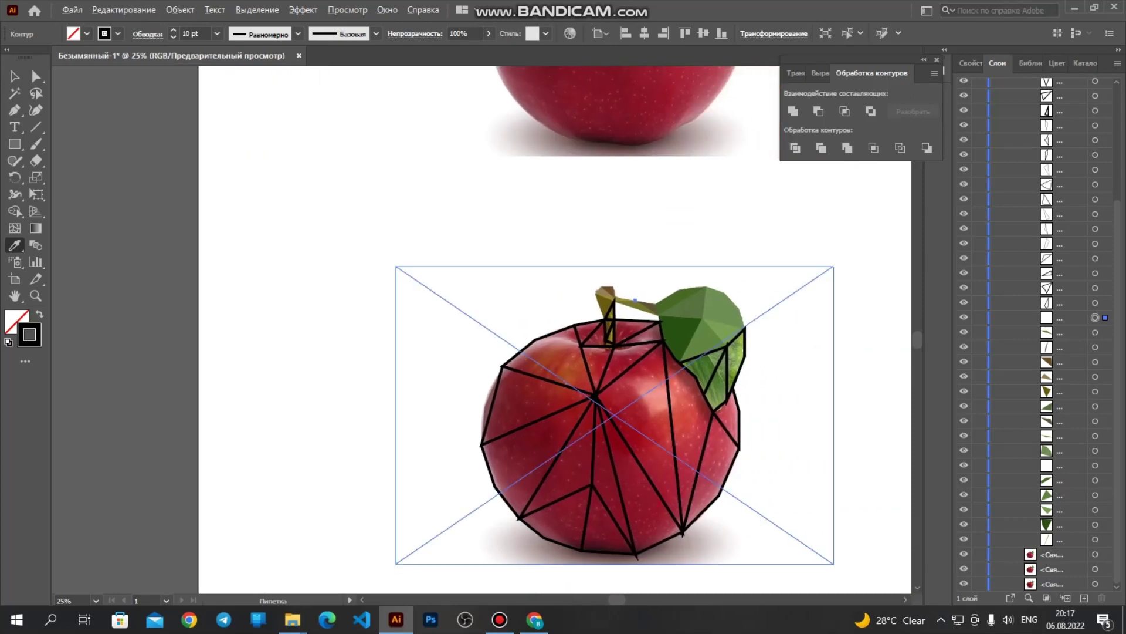
pyautogui.scroll(1, 814, 521)
pyautogui.click(1095, 302)
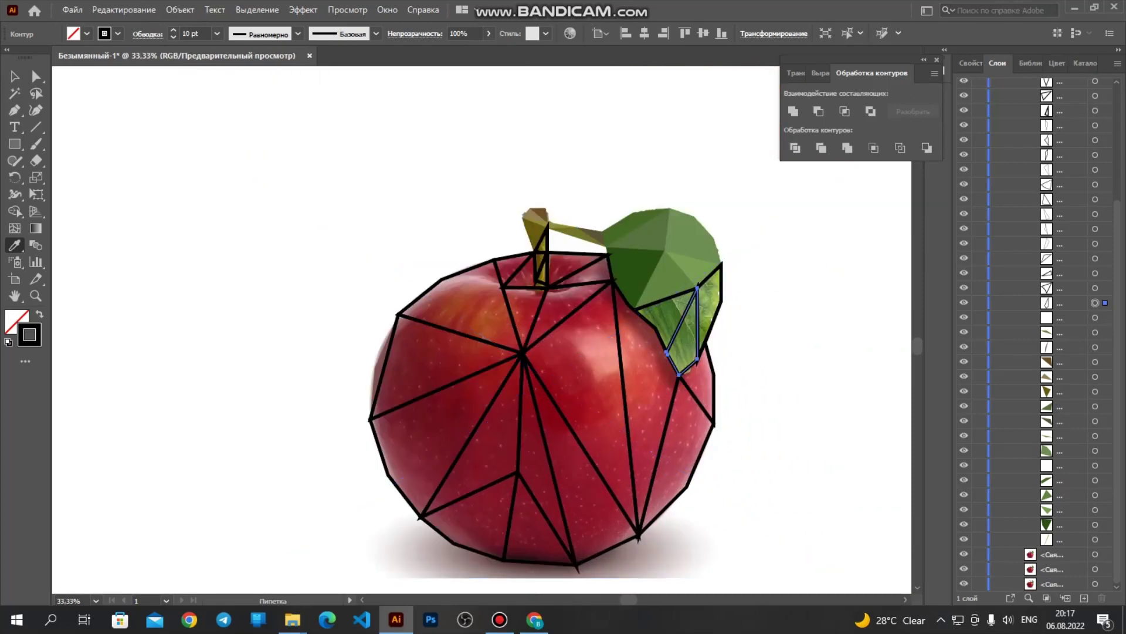
pyautogui.click(684, 342)
pyautogui.click(1095, 288)
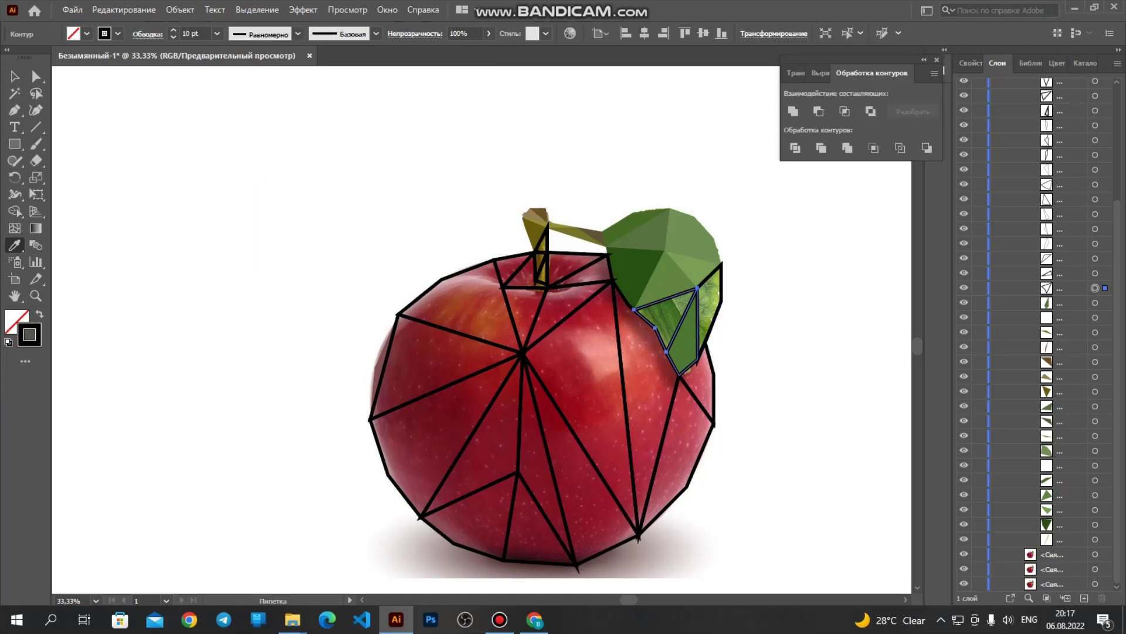
pyautogui.click(665, 319)
# Step: Fill the two apple facets between stem and leaf with sampled muted rose and deep crimson, undoing the first lighter rose pick
pyautogui.click(1095, 273)
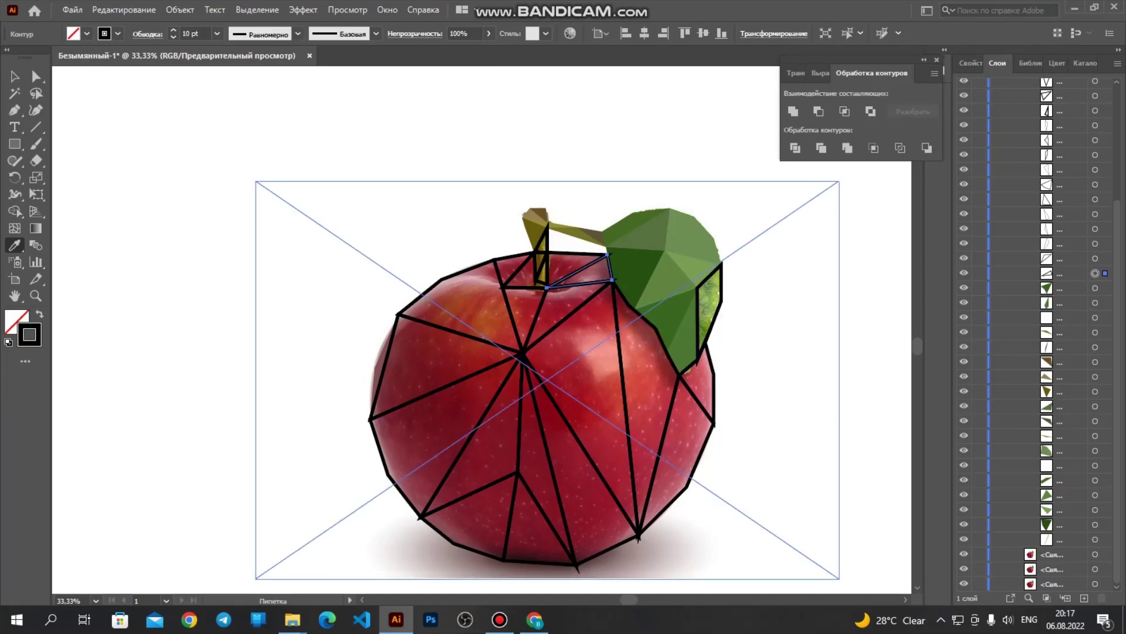
pyautogui.click(597, 272)
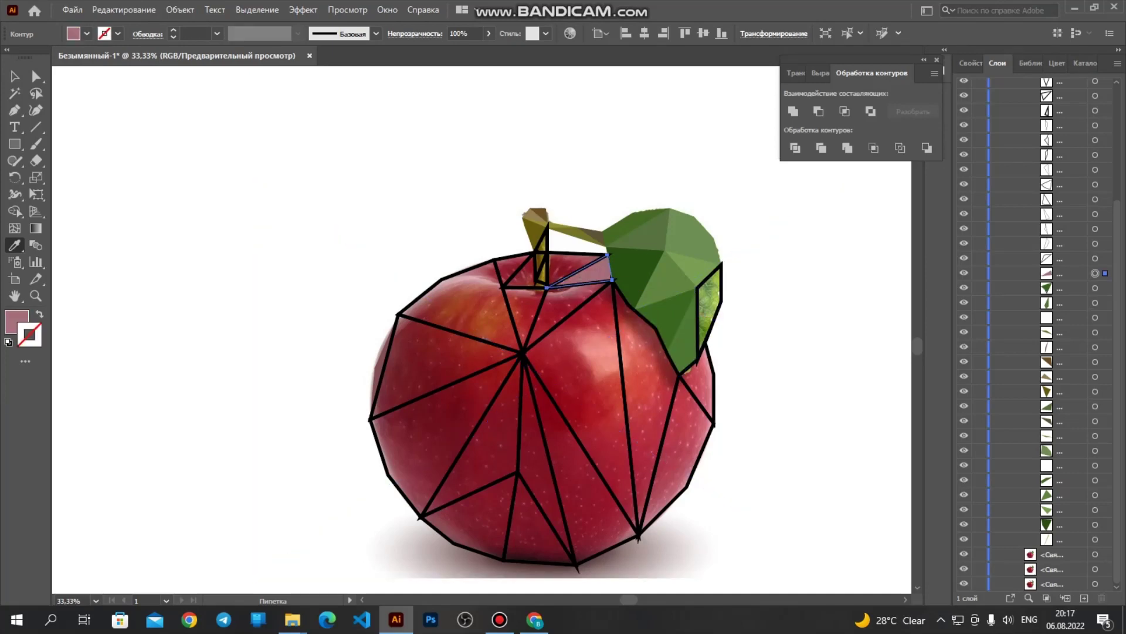
pyautogui.hotkey('ctrl', 'z')
pyautogui.click(592, 274)
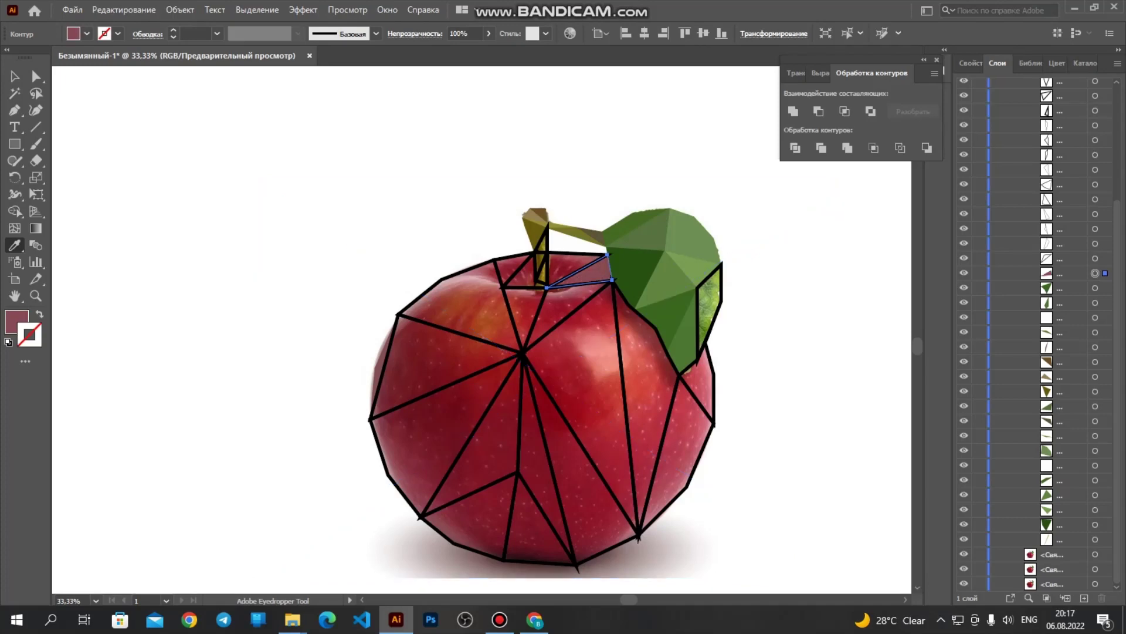
pyautogui.click(1095, 258)
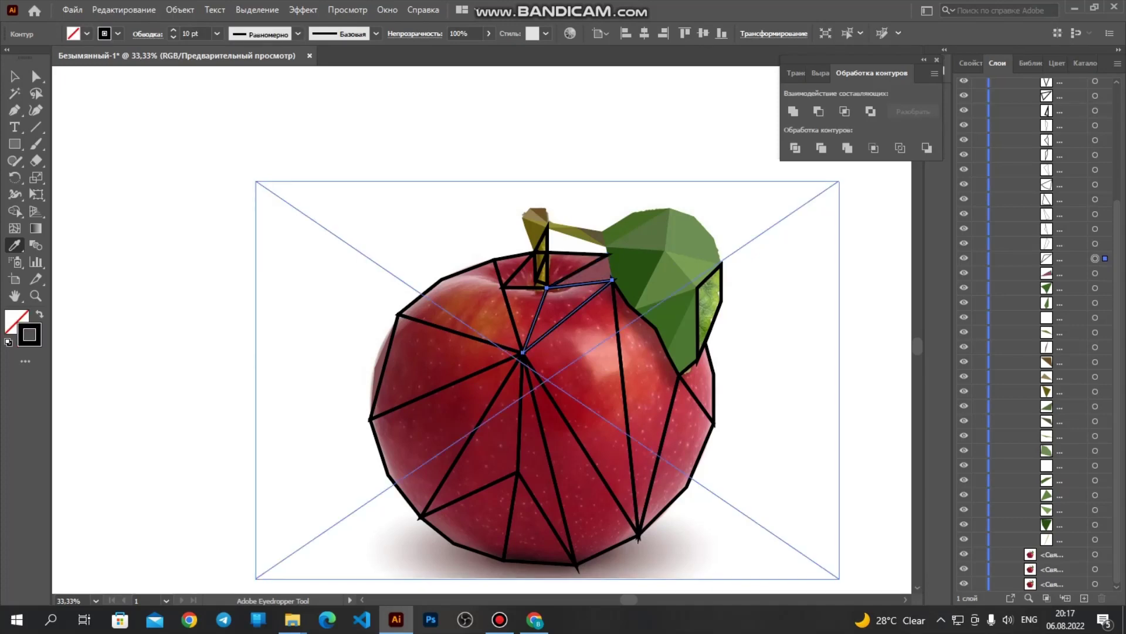
pyautogui.click(562, 304)
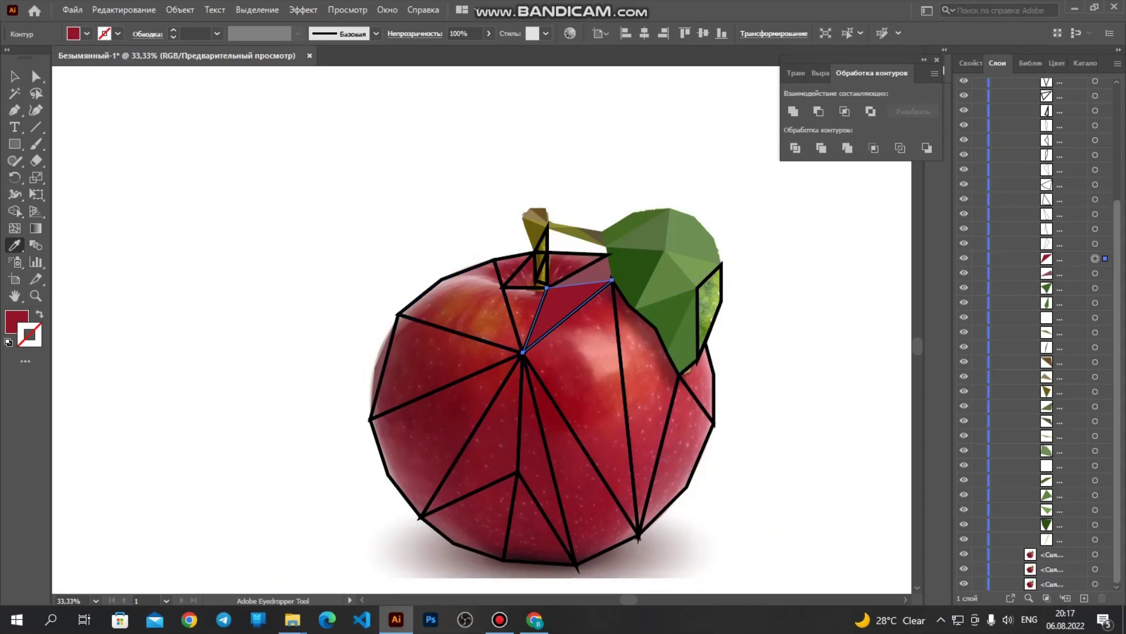
# Step: Fill the apple's lower-right edge facet with sampled light red and the narrow lower-centre facet with sampled dark red
pyautogui.keyDown('ctrl'); pyautogui.click(701, 454); pyautogui.keyUp('ctrl')
pyautogui.click(681, 447)
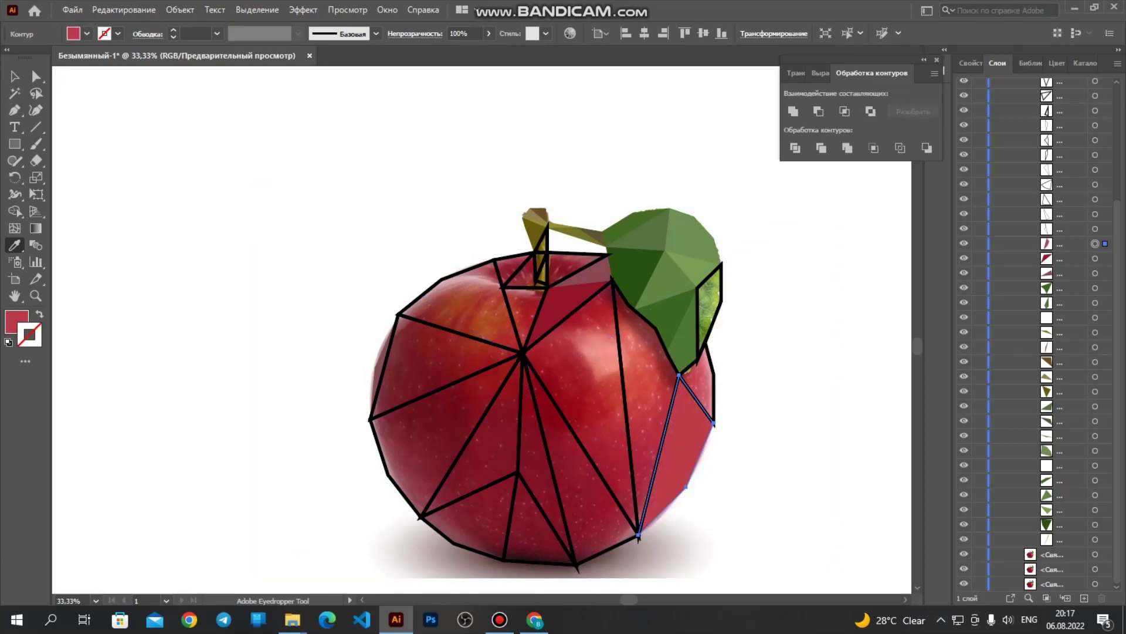
pyautogui.keyDown('ctrl'); pyautogui.click(550, 463); pyautogui.keyUp('ctrl')
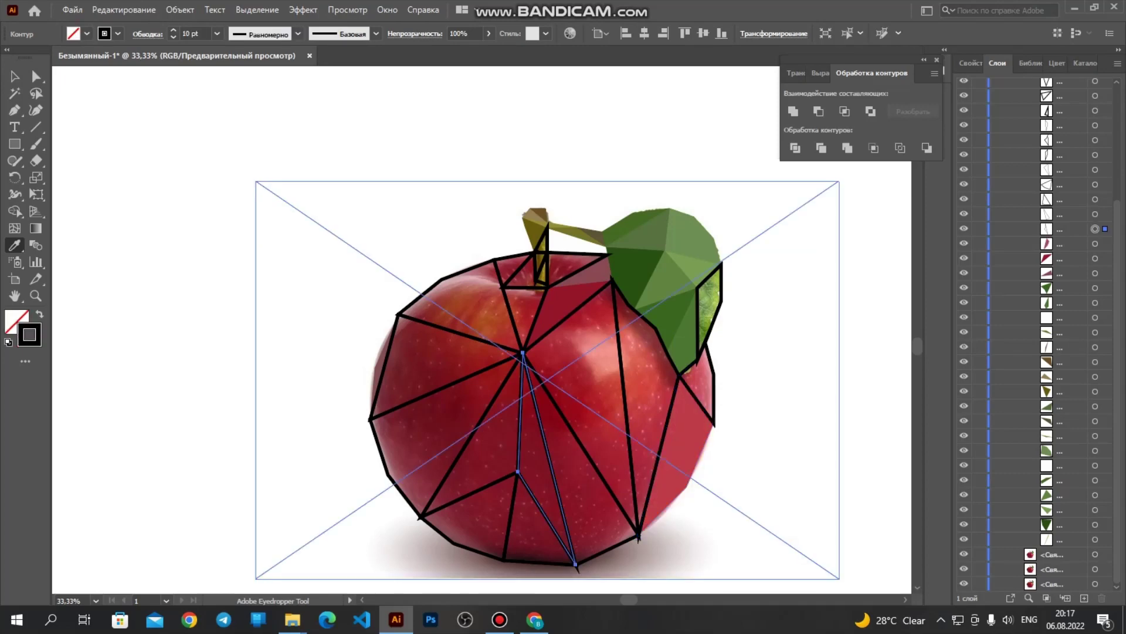
pyautogui.click(537, 466)
# Step: Try sampled crimson in the wedge beside the narrow dark facet and sampled reds in the bottom triangle, undoing the triangle's first pick
pyautogui.keyDown('ctrl'); pyautogui.click(589, 457); pyautogui.keyUp('ctrl')
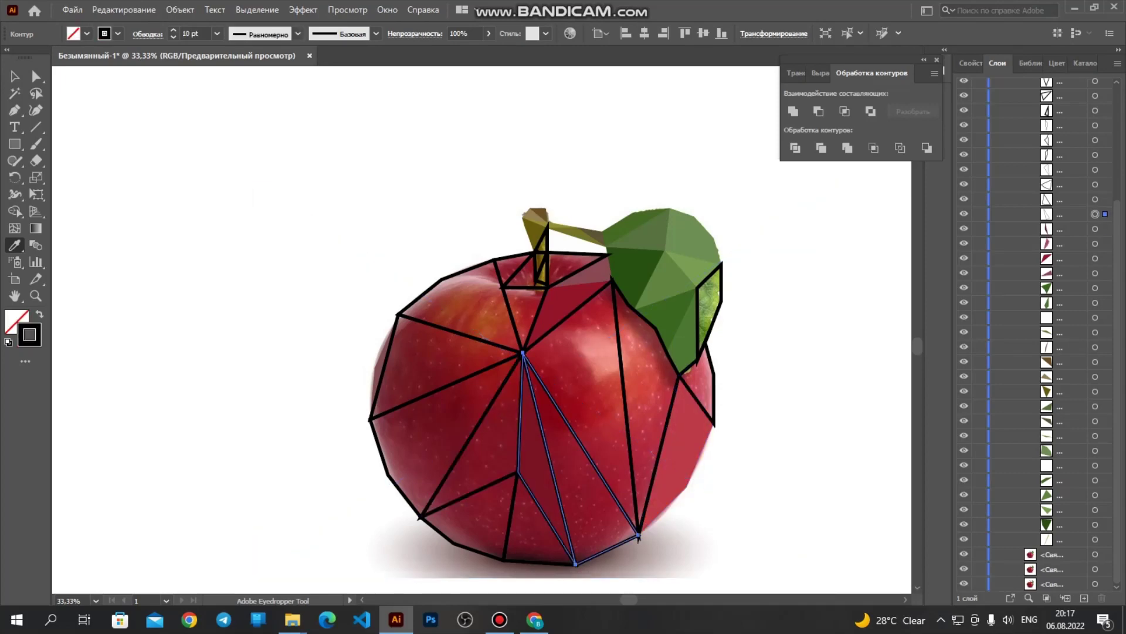
pyautogui.click(577, 469)
pyautogui.keyDown('ctrl'); pyautogui.click(547, 518); pyautogui.keyUp('ctrl')
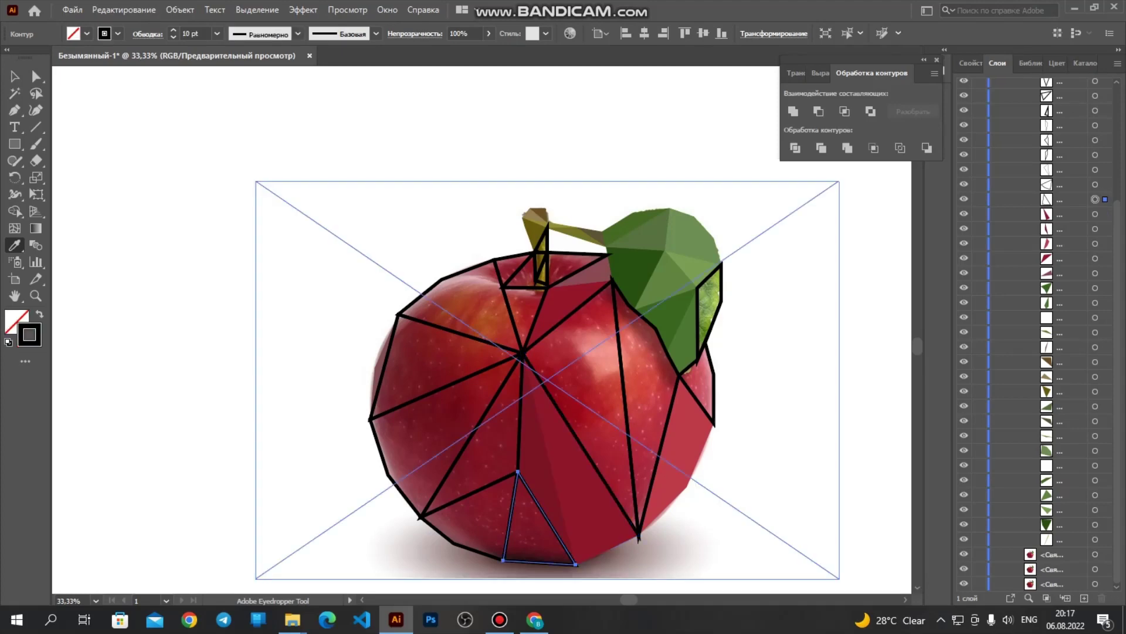
pyautogui.click(533, 524)
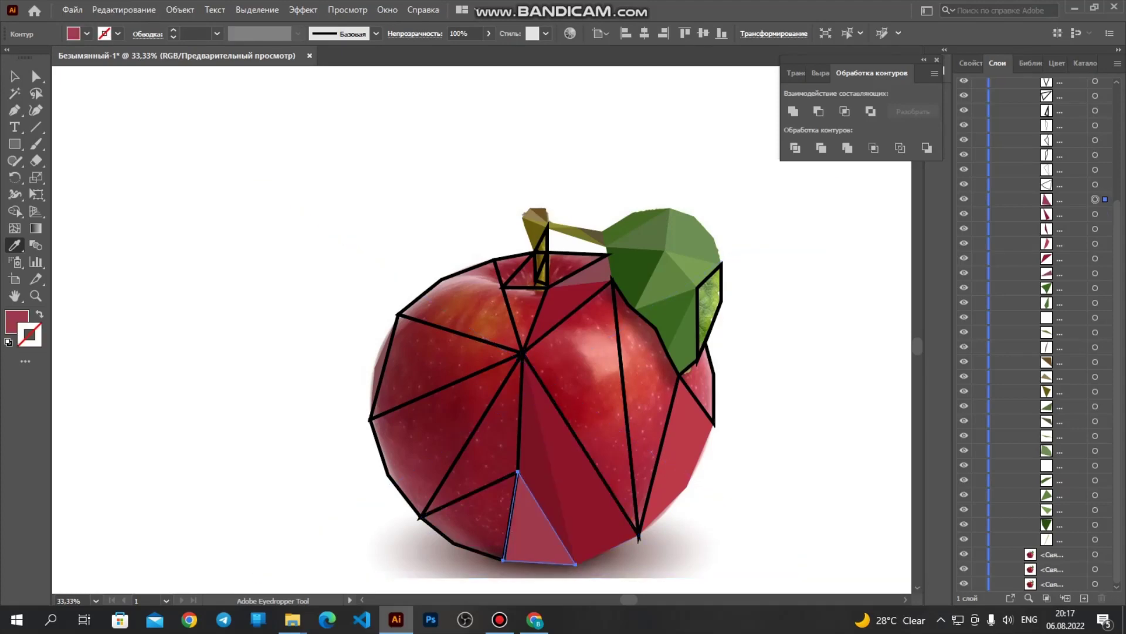
pyautogui.hotkey('ctrl', 'z')
pyautogui.click(532, 524)
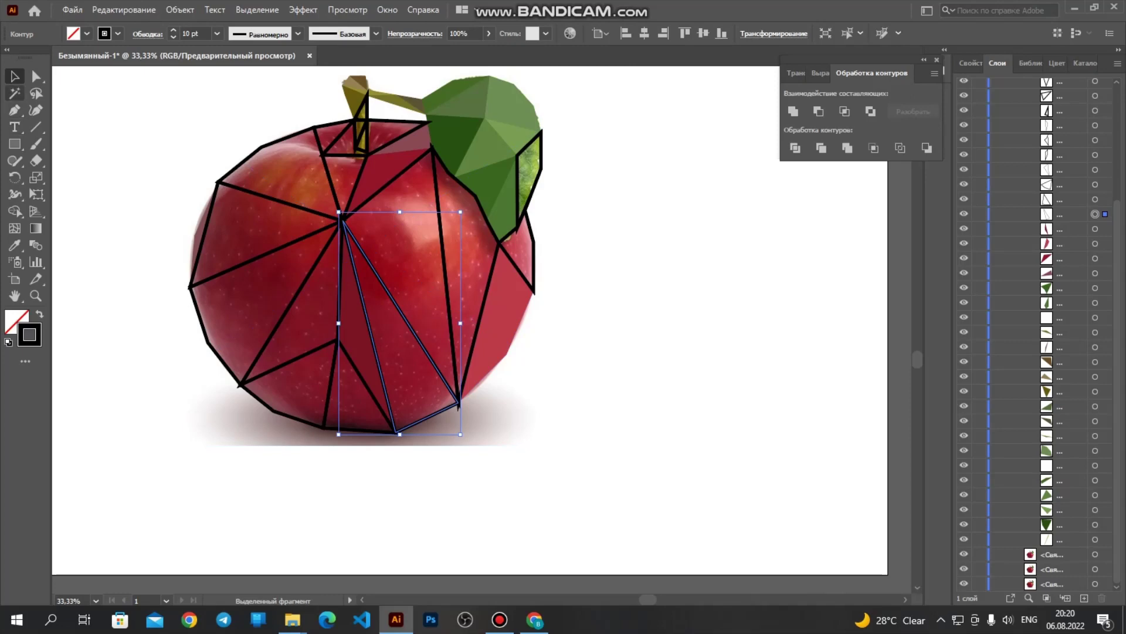
pyautogui.click(669, 329)
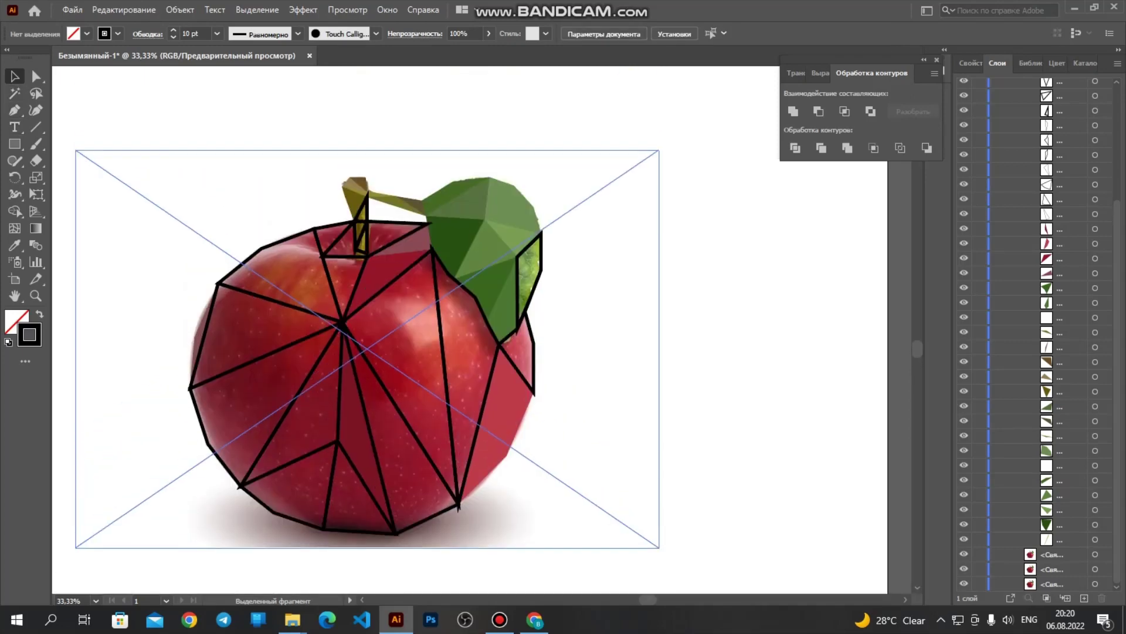
pyautogui.scroll(2, 361, 352)
pyautogui.scroll(-2, 361, 352)
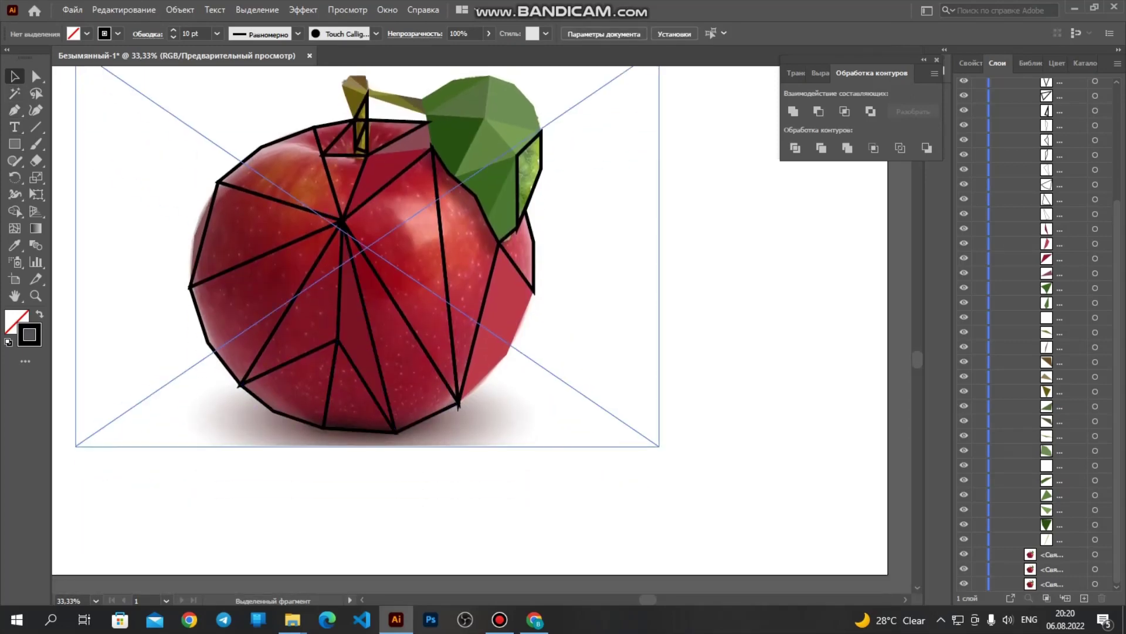
pyautogui.click(377, 384)
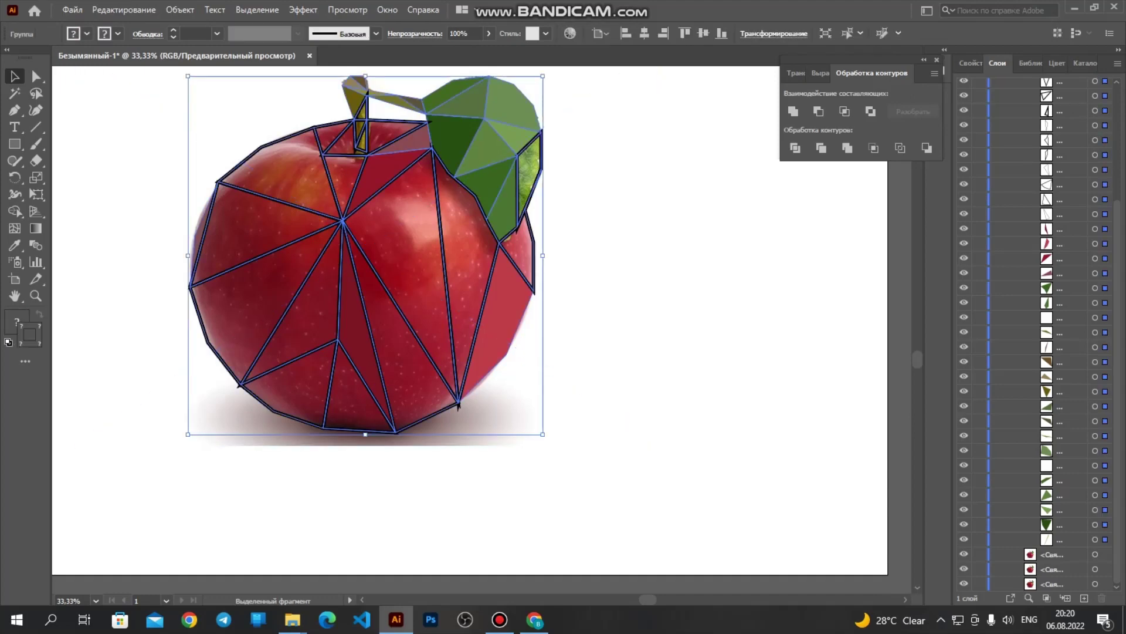
pyautogui.hotkey('ctrl', 'shift', 'a')
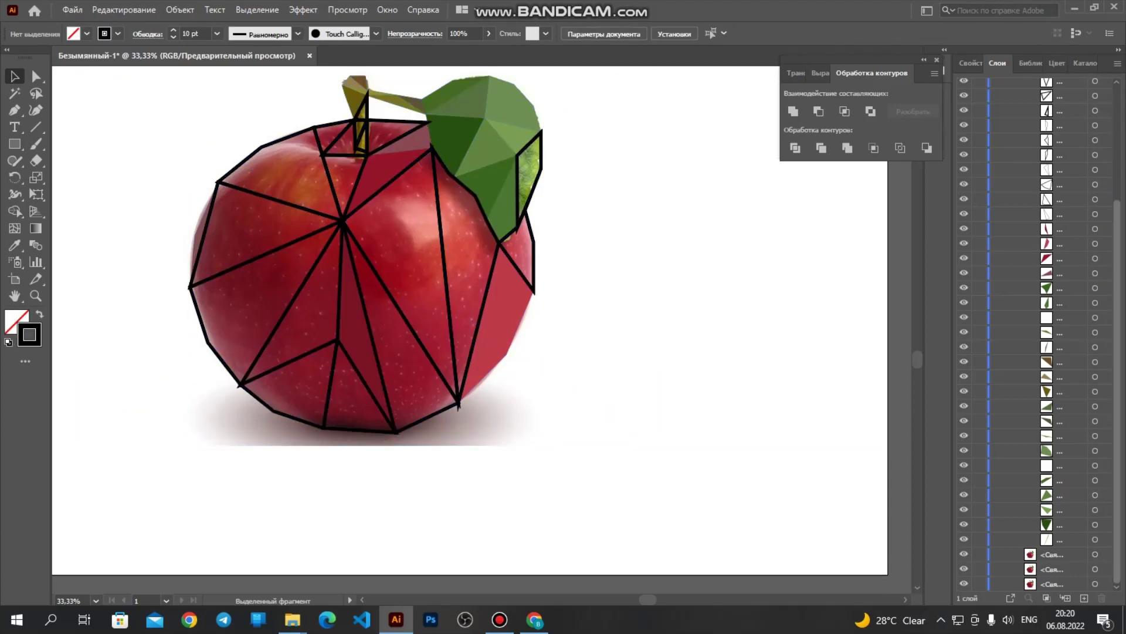
# Step: Fill the wedge beside the narrow dark facet with sampled crimson and the apple's bottom triangle with sampled dark red
pyautogui.click(378, 364)
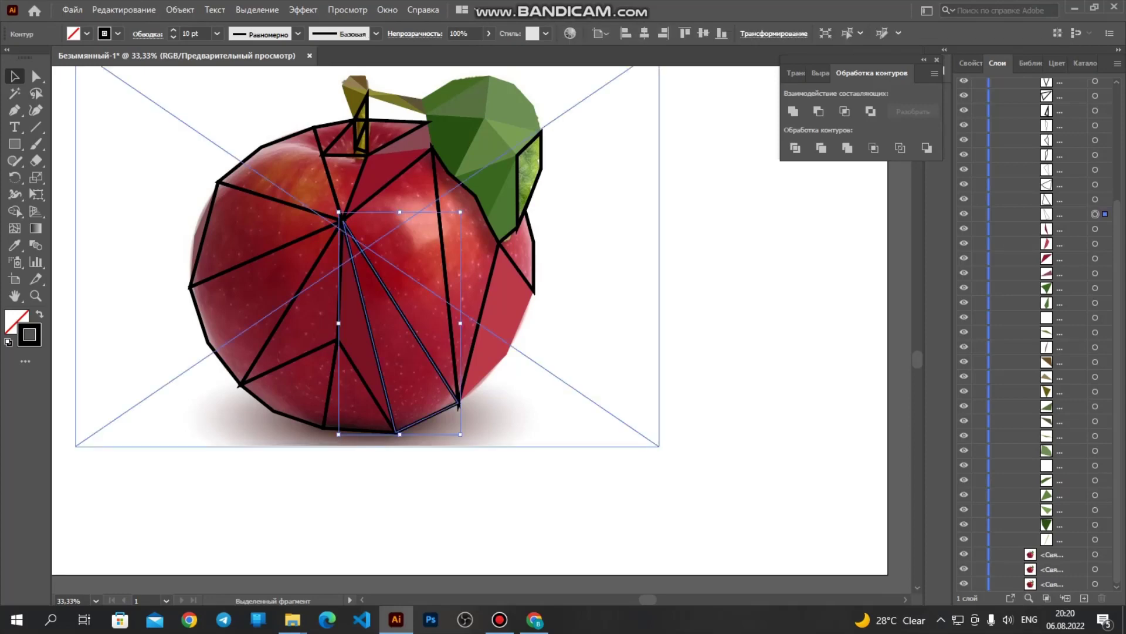
pyautogui.press('i')
pyautogui.click(400, 357)
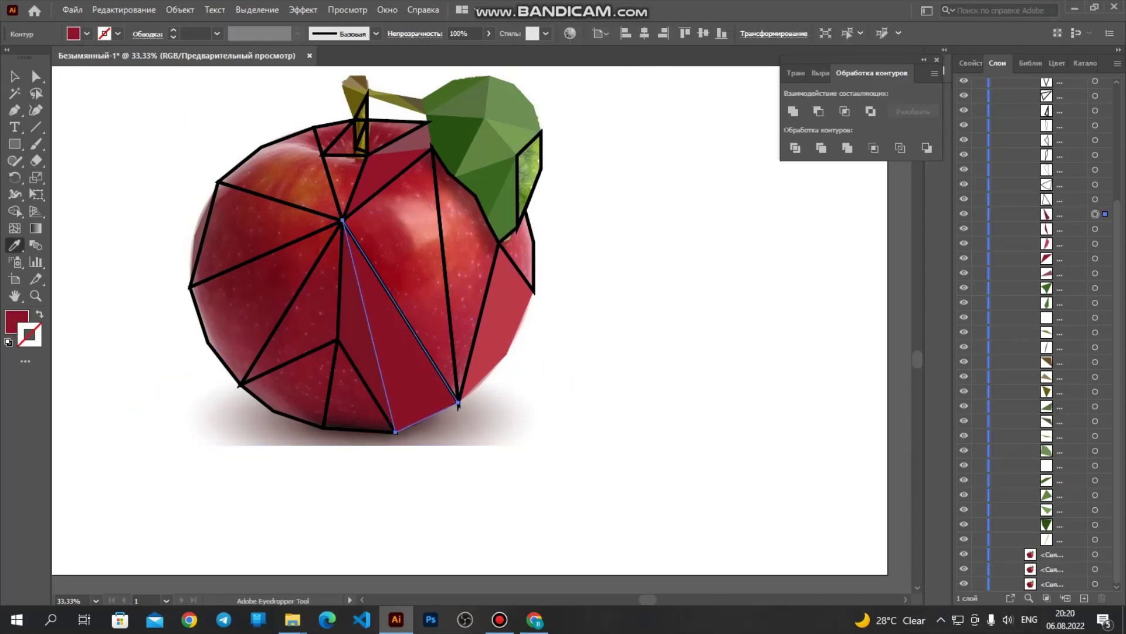
pyautogui.keyDown('ctrl'); pyautogui.click(366, 385); pyautogui.keyUp('ctrl')
pyautogui.click(357, 393)
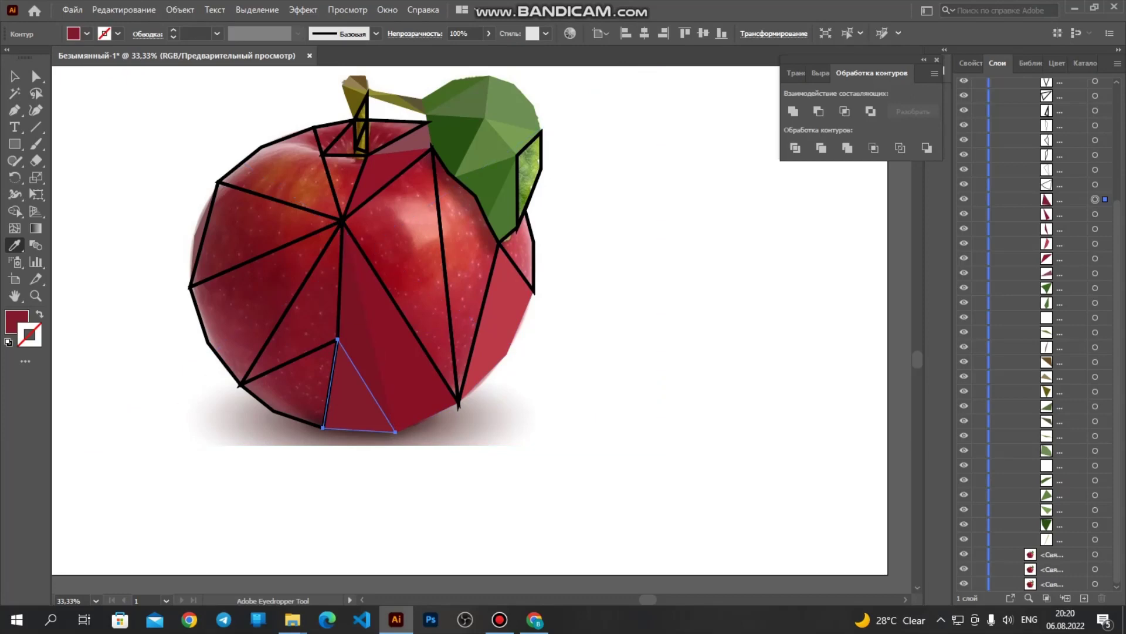
# Step: Fill the bottom facet left of the lowest triangle with sampled dark red and the large triangle right of centre with sampled light red
pyautogui.keyDown('ctrl'); pyautogui.click(329, 389); pyautogui.keyUp('ctrl')
pyautogui.click(305, 389)
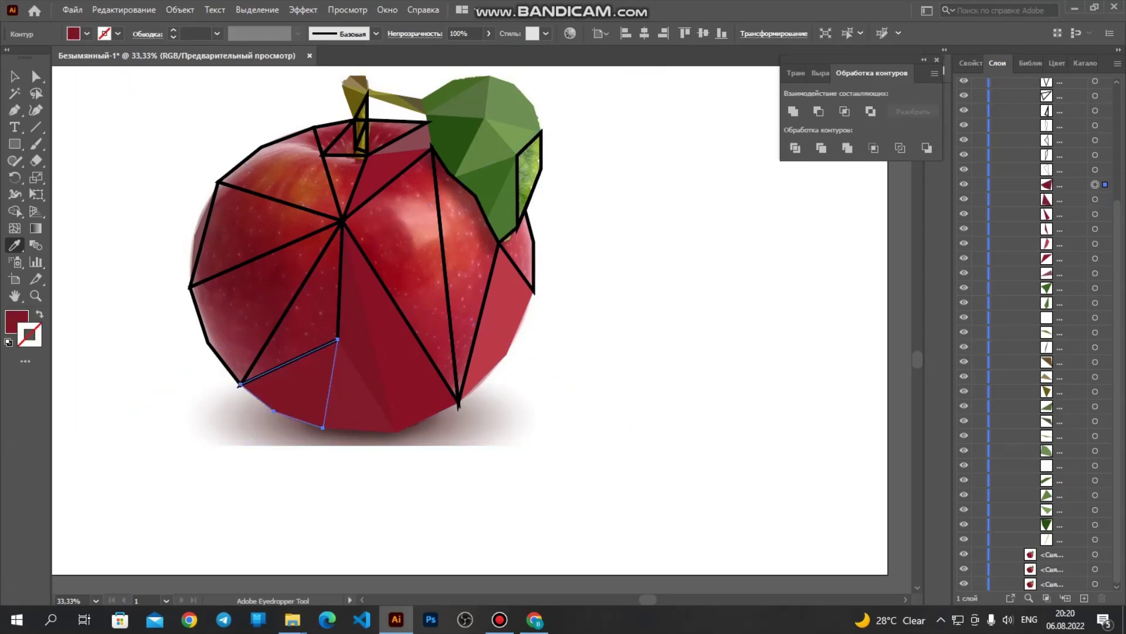
pyautogui.keyDown('ctrl'); pyautogui.click(392, 299); pyautogui.keyUp('ctrl')
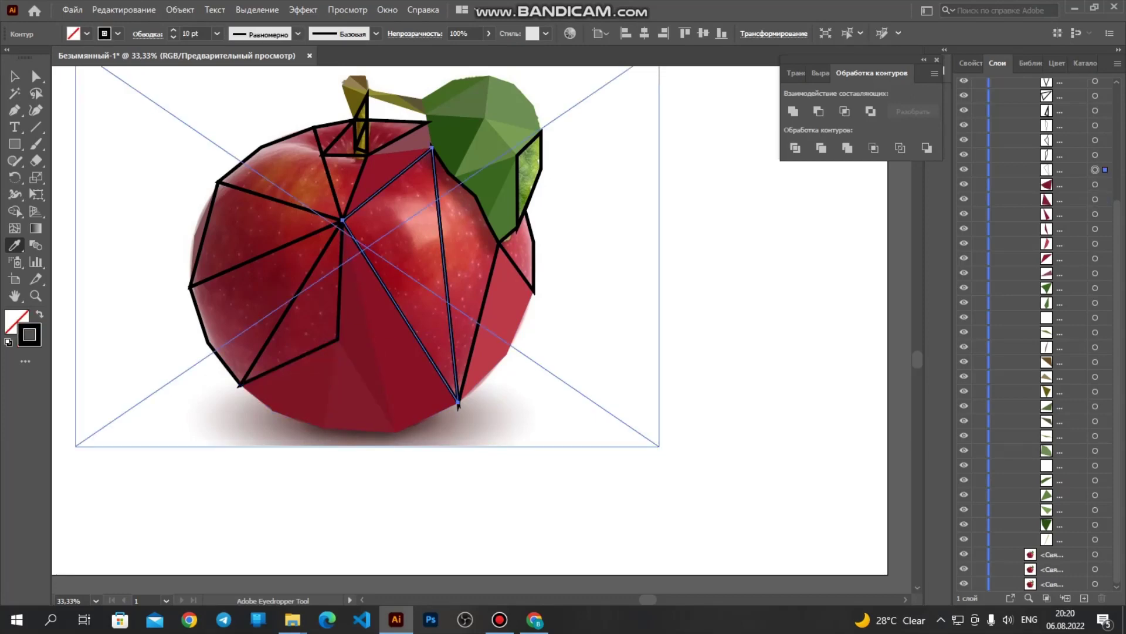
pyautogui.click(413, 258)
# Step: Fill the leaf's outer lower edge facet with sampled light green and the small apple facet below it with sampled light red
pyautogui.keyDown('ctrl'); pyautogui.click(518, 187); pyautogui.keyUp('ctrl')
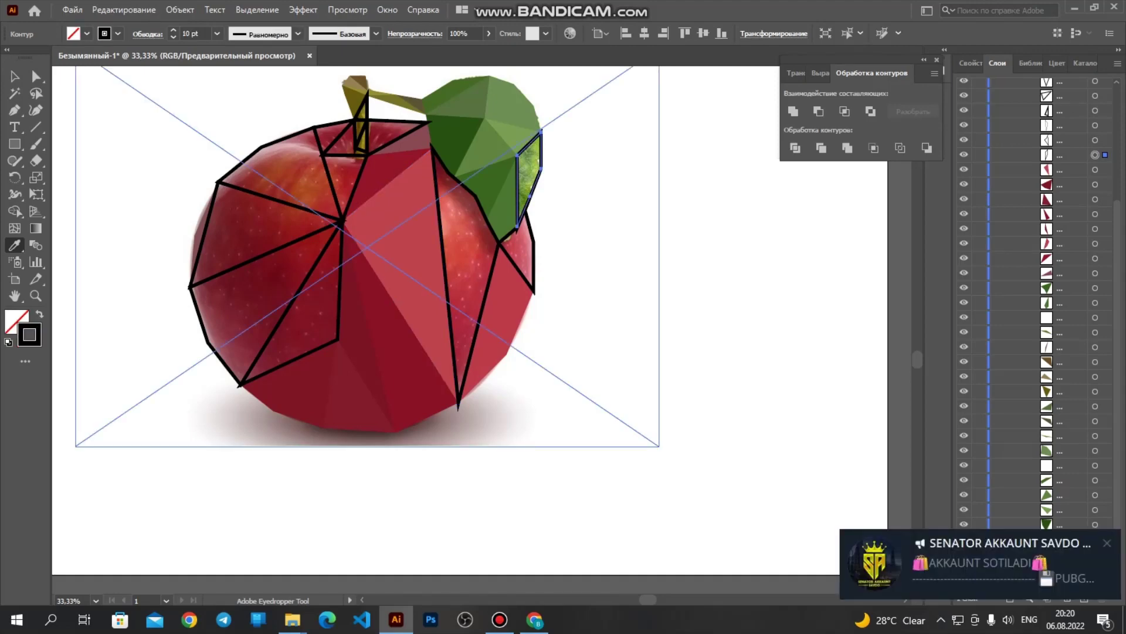
pyautogui.click(530, 167)
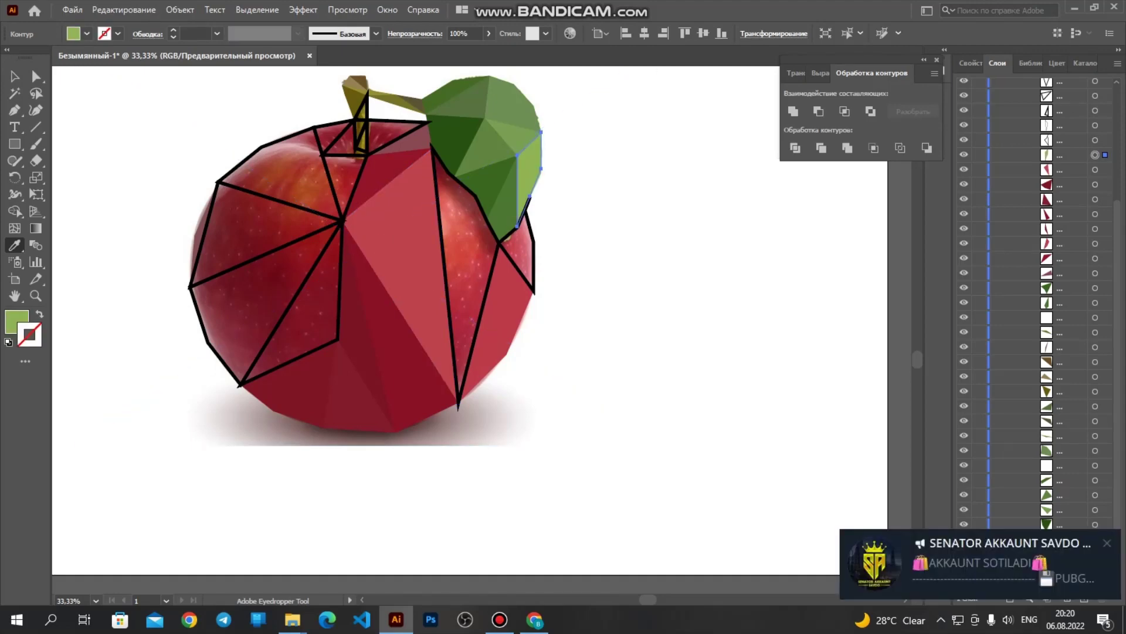
pyautogui.keyDown('ctrl'); pyautogui.click(517, 266); pyautogui.keyUp('ctrl')
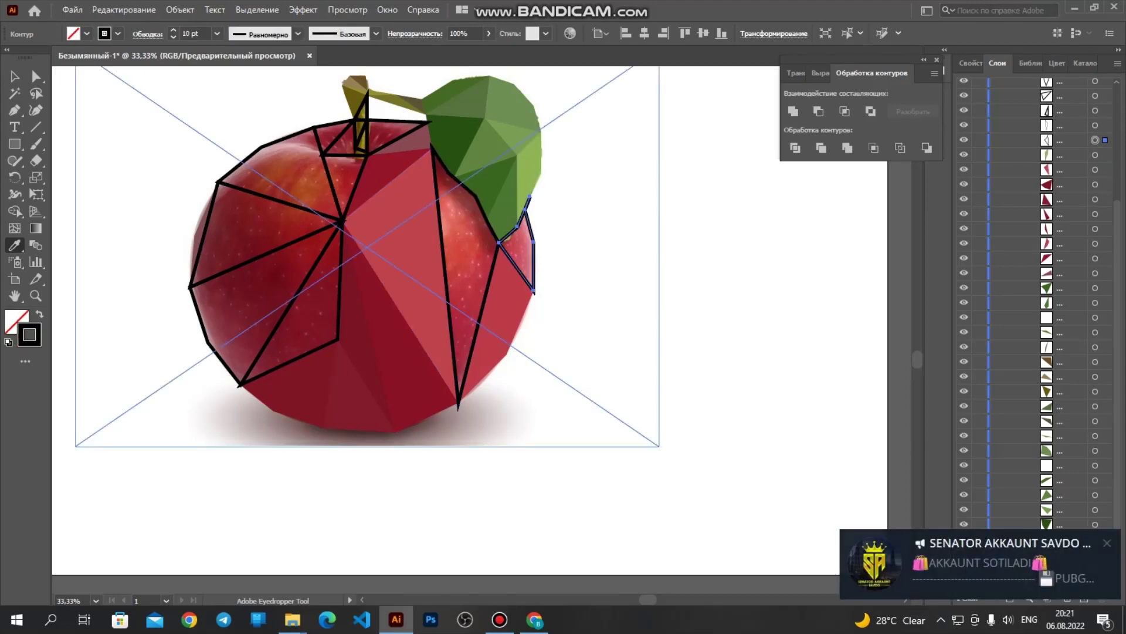
pyautogui.click(517, 253)
# Step: Fill the long apple facet beneath the leaf with sampled orange-red, then replace it with sampled crimson
pyautogui.keyDown('ctrl'); pyautogui.click(490, 274); pyautogui.keyUp('ctrl')
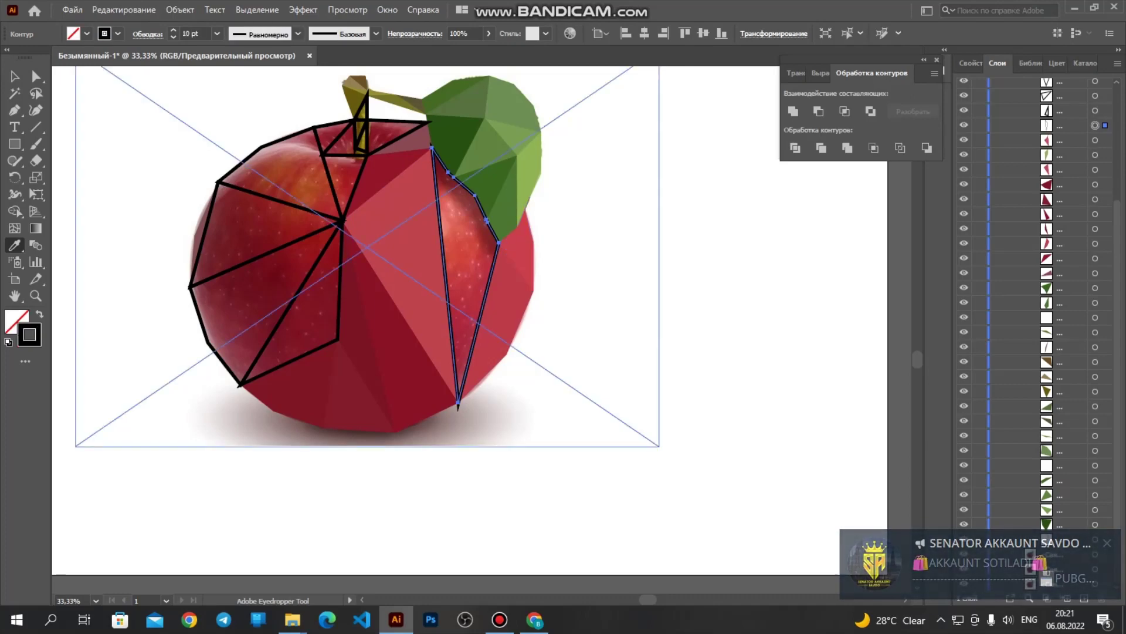
pyautogui.click(465, 254)
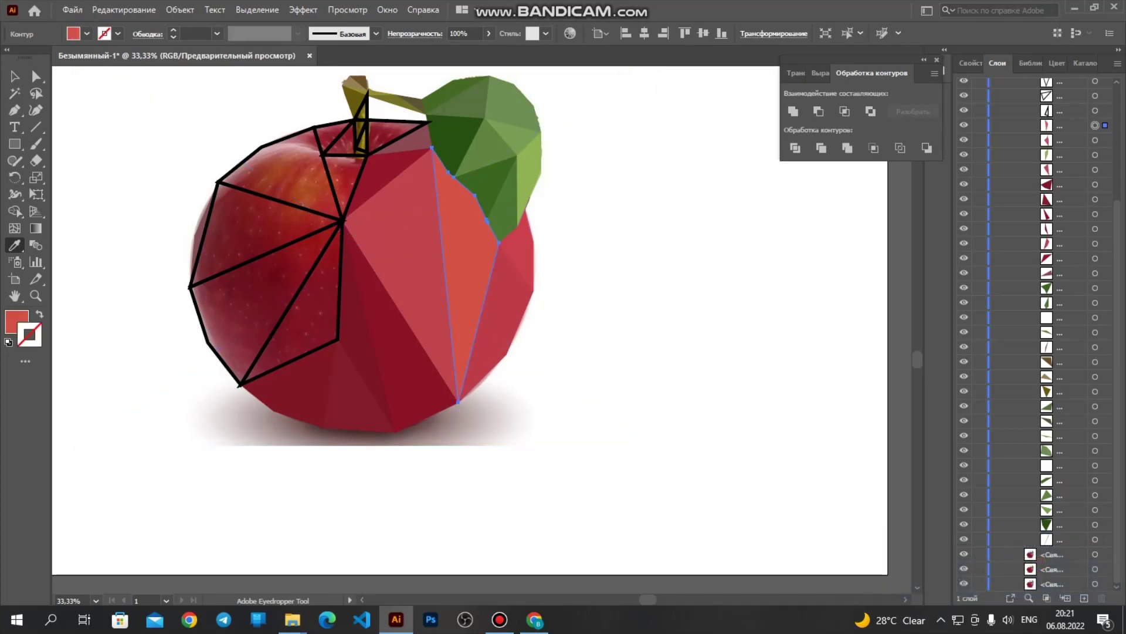
pyautogui.click(485, 297)
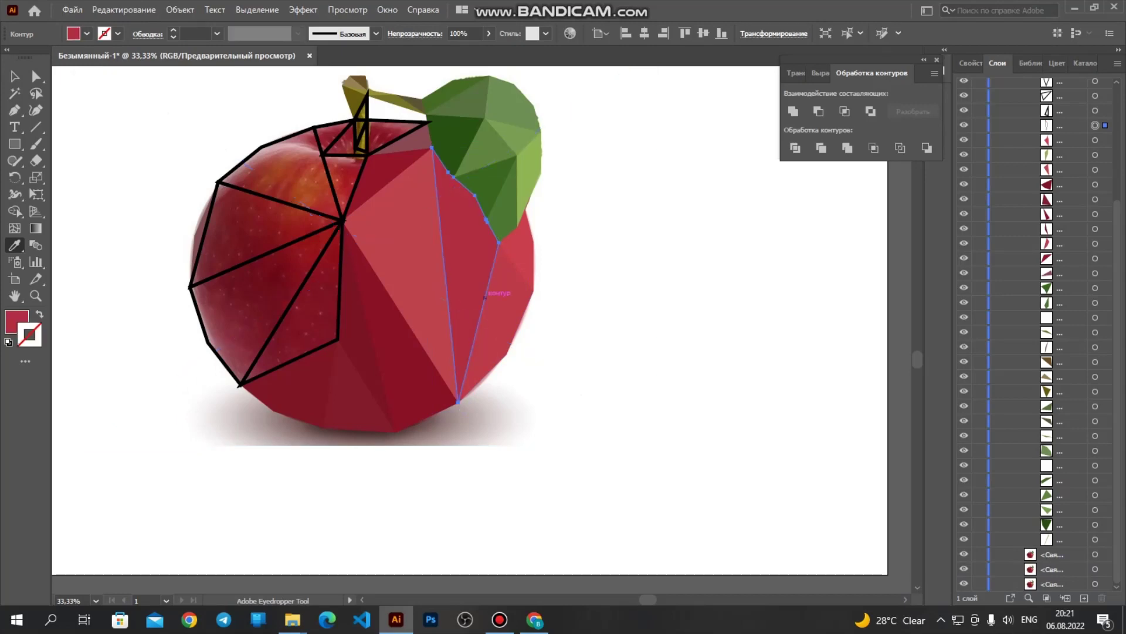
# Step: Fill the stem's lower-right triangle with sampled olive brown and the small apple triangle left of the stem with sampled crimson
pyautogui.hotkey('ctrl', 'alt', ']')
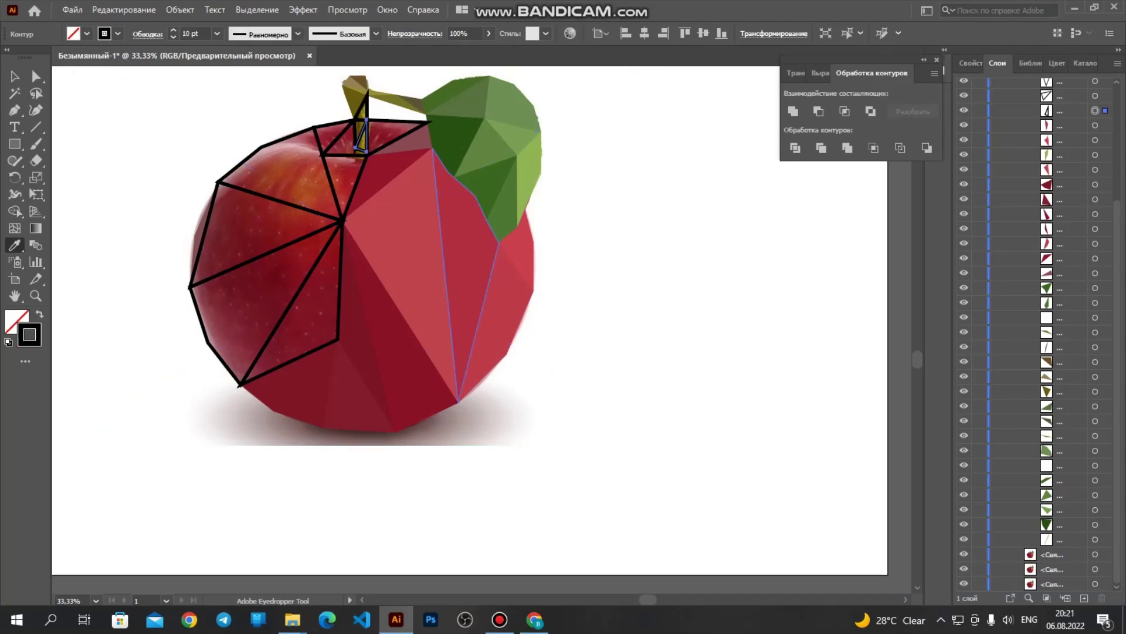
pyautogui.click(361, 140)
pyautogui.scroll(1, 365, 259)
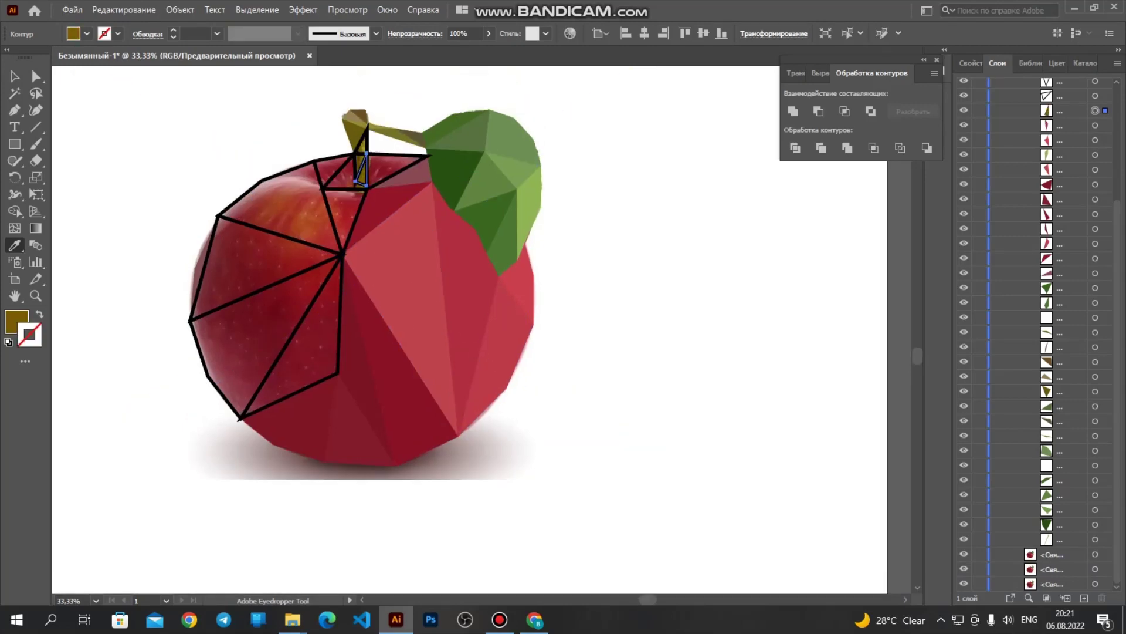
pyautogui.hotkey('ctrl', 'alt', ']')
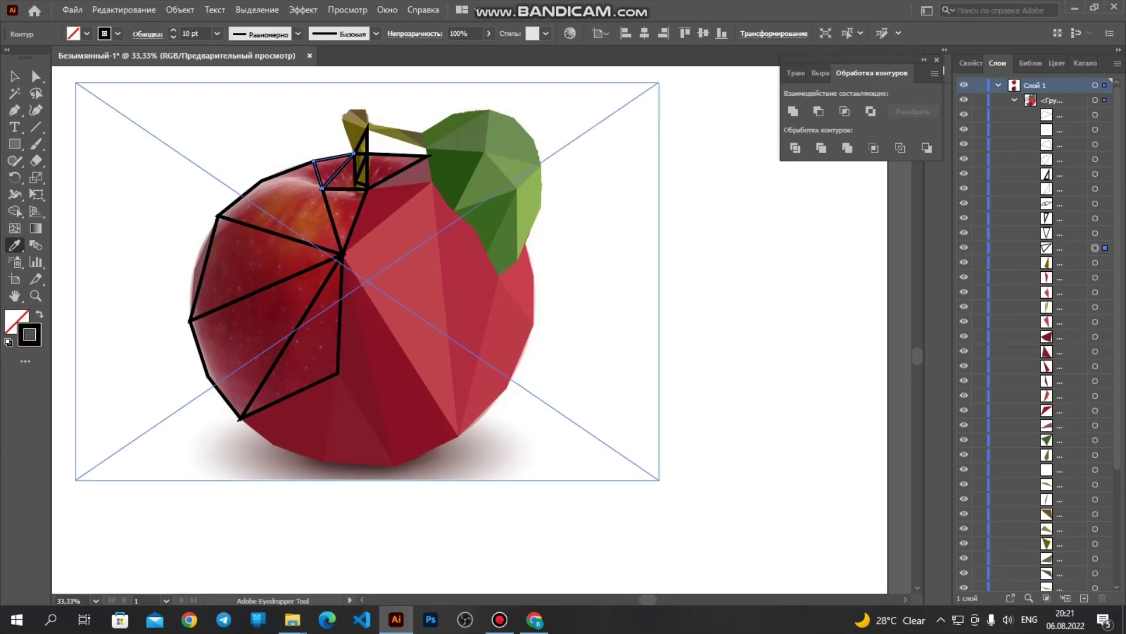
pyautogui.click(332, 167)
# Step: Fill the apple triangle below the stem with sampled bright red and the stem's lower-left triangle with sampled dark brown
pyautogui.hotkey('ctrl', 'alt', ']')
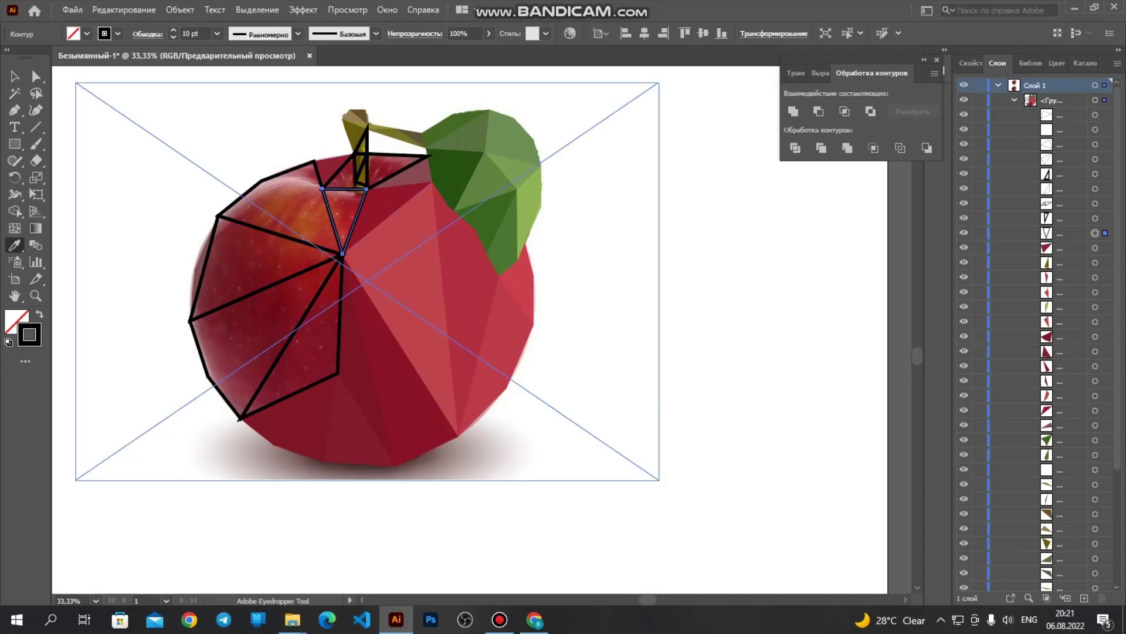
pyautogui.click(345, 210)
pyautogui.hotkey('ctrl', 'alt', ']')
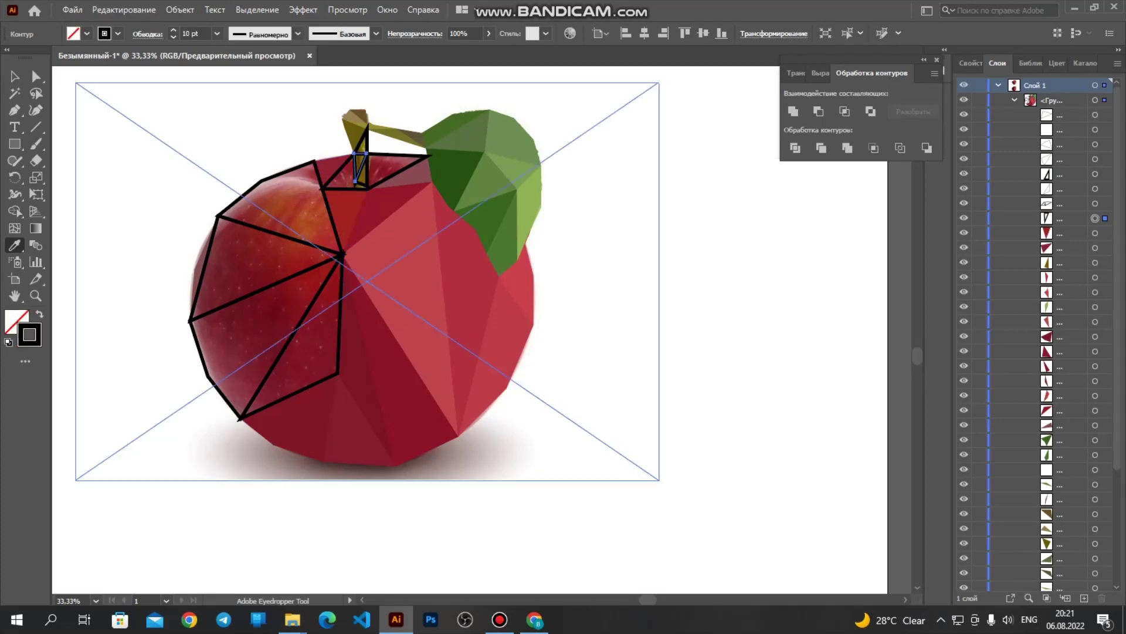
pyautogui.click(361, 167)
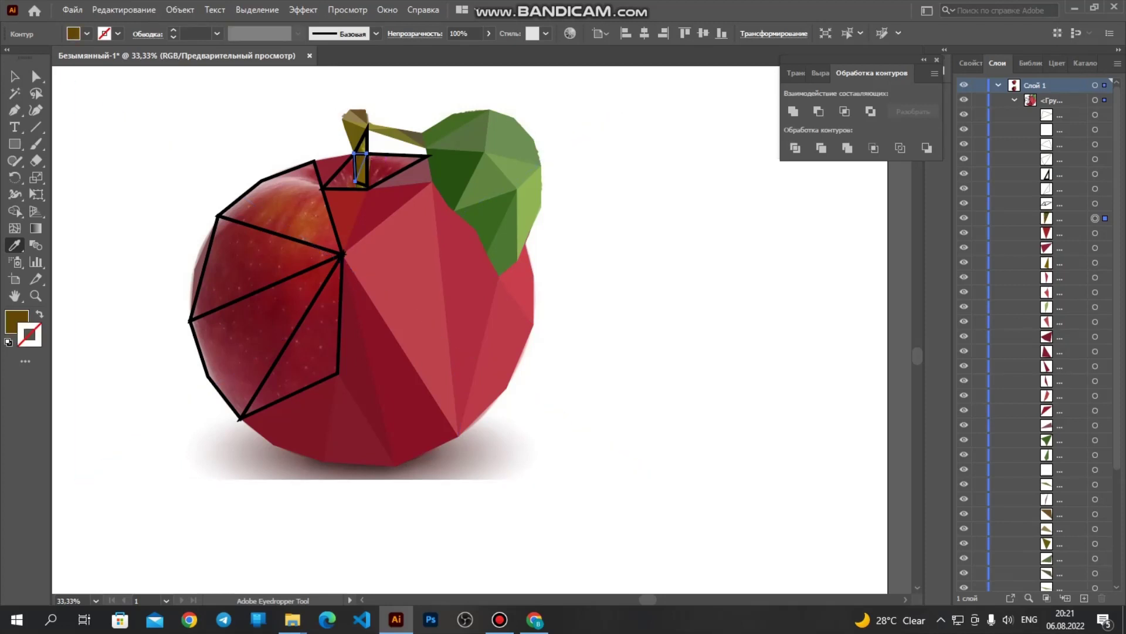
# Step: Fill the apple facet around the stem base with sampled muted red and the lower-left triangle beside the centre with sampled dark red
pyautogui.click(1095, 204)
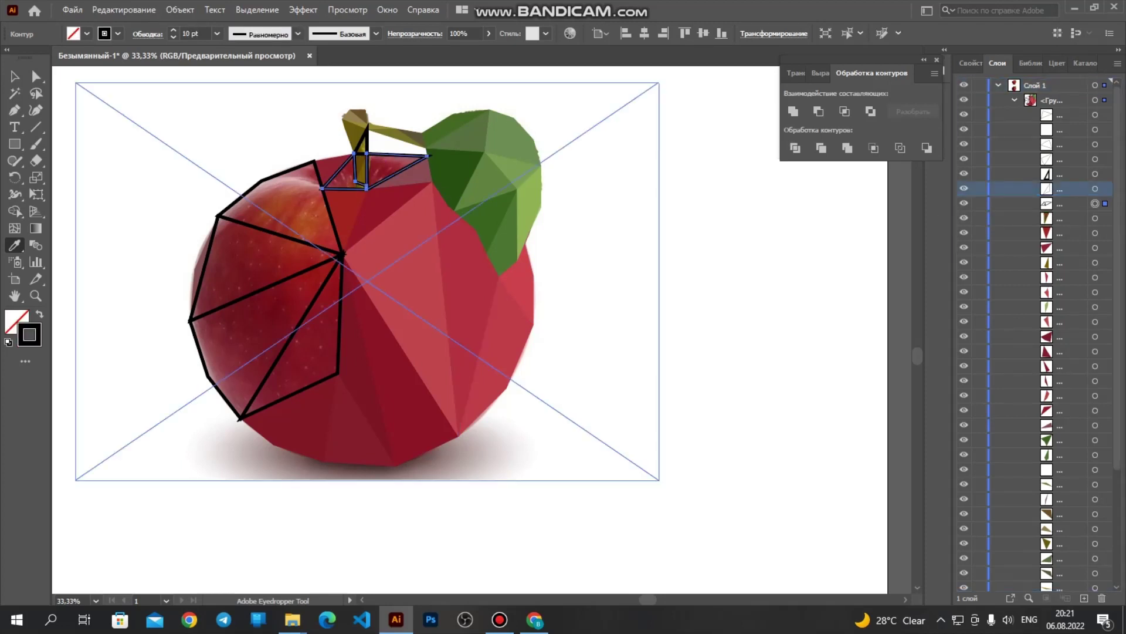
pyautogui.click(385, 167)
pyautogui.click(387, 170)
pyautogui.click(1095, 189)
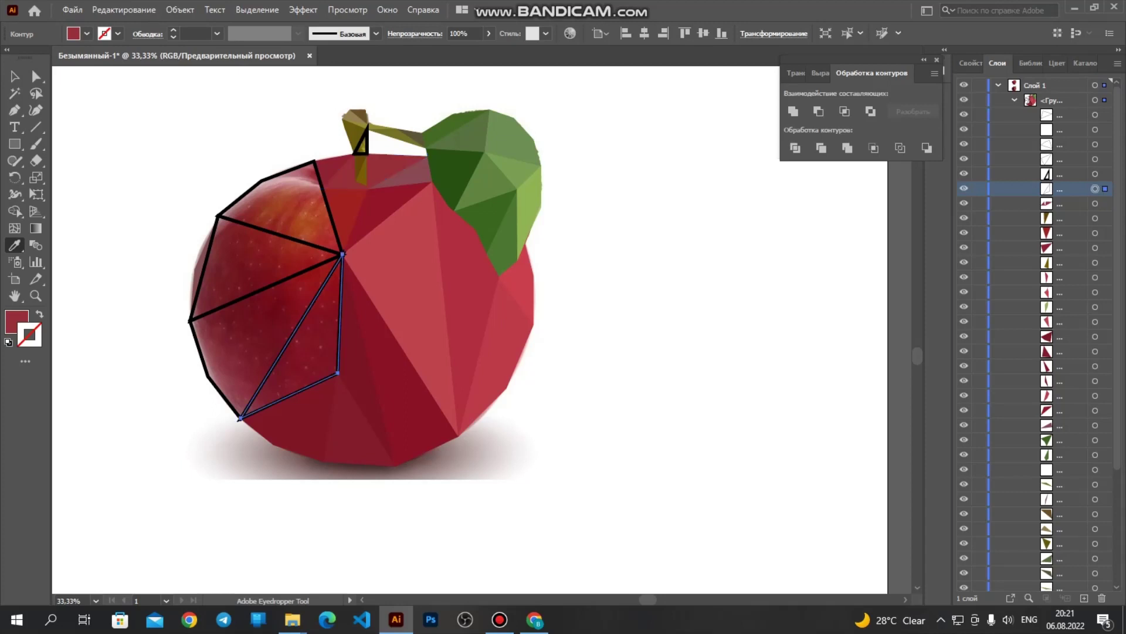
pyautogui.click(317, 347)
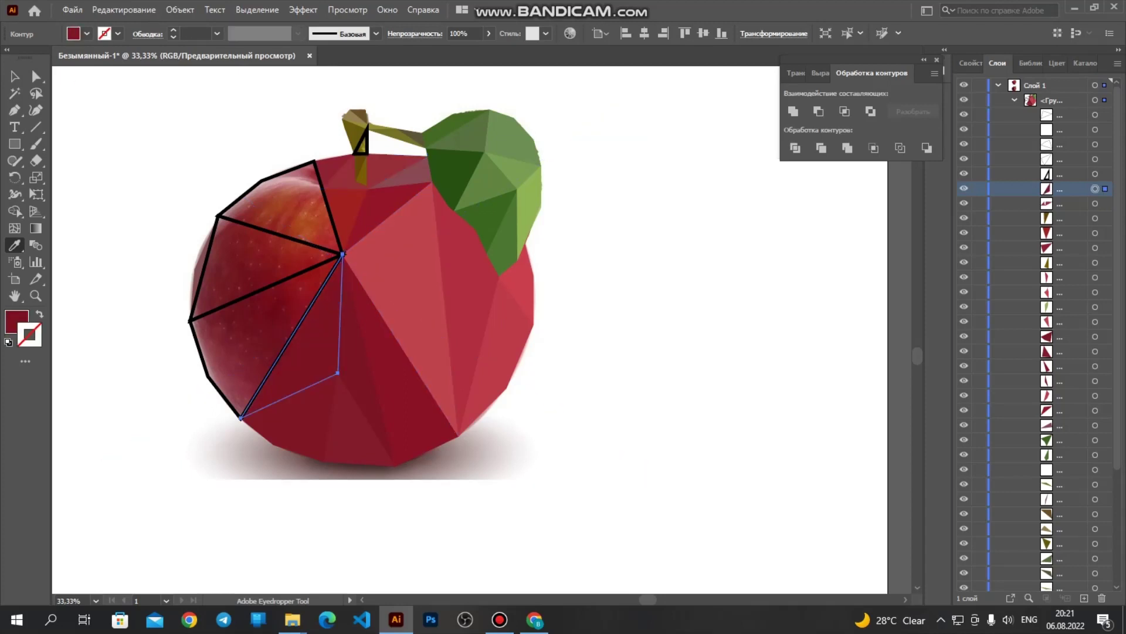
# Step: Fill the last outlined stem triangle with sampled olive and the apple's wide lower-left edge facet with sampled deep red
pyautogui.click(1095, 175)
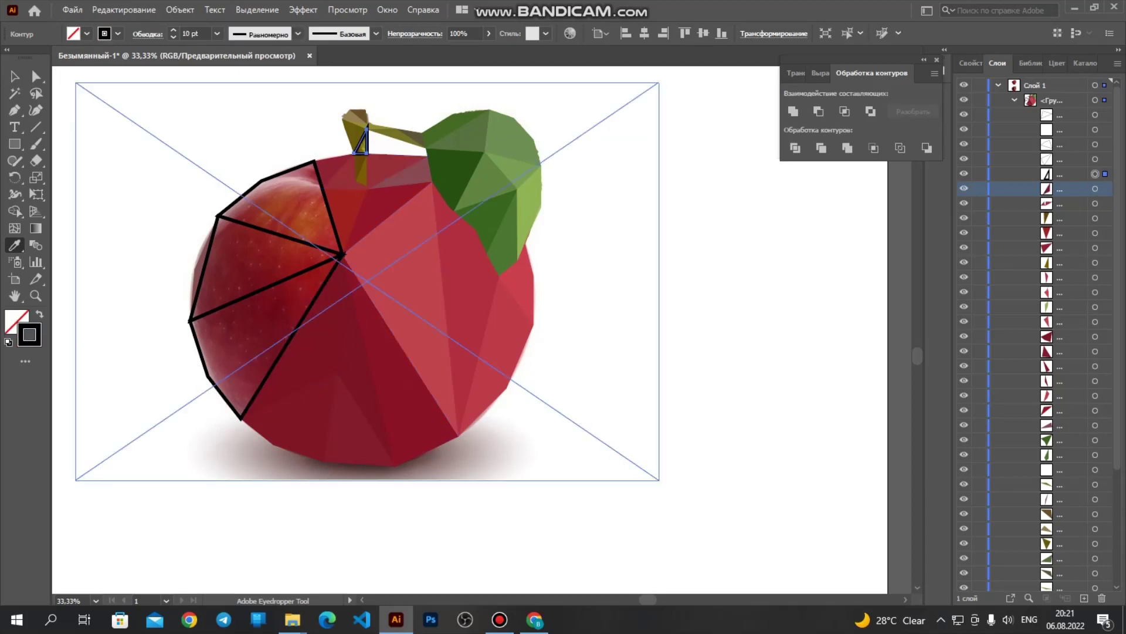
pyautogui.click(363, 146)
pyautogui.click(1095, 159)
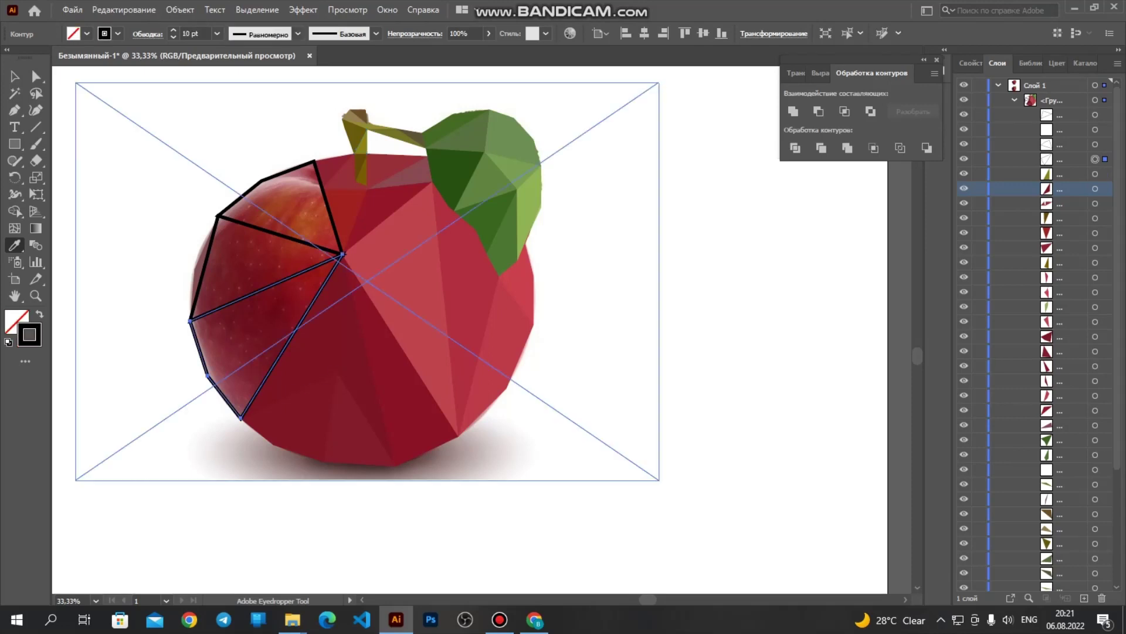
pyautogui.click(296, 312)
# Step: Fill the apple's upper-left facet with sampled muted brownish red, undoing the first colour pick
pyautogui.click(1095, 144)
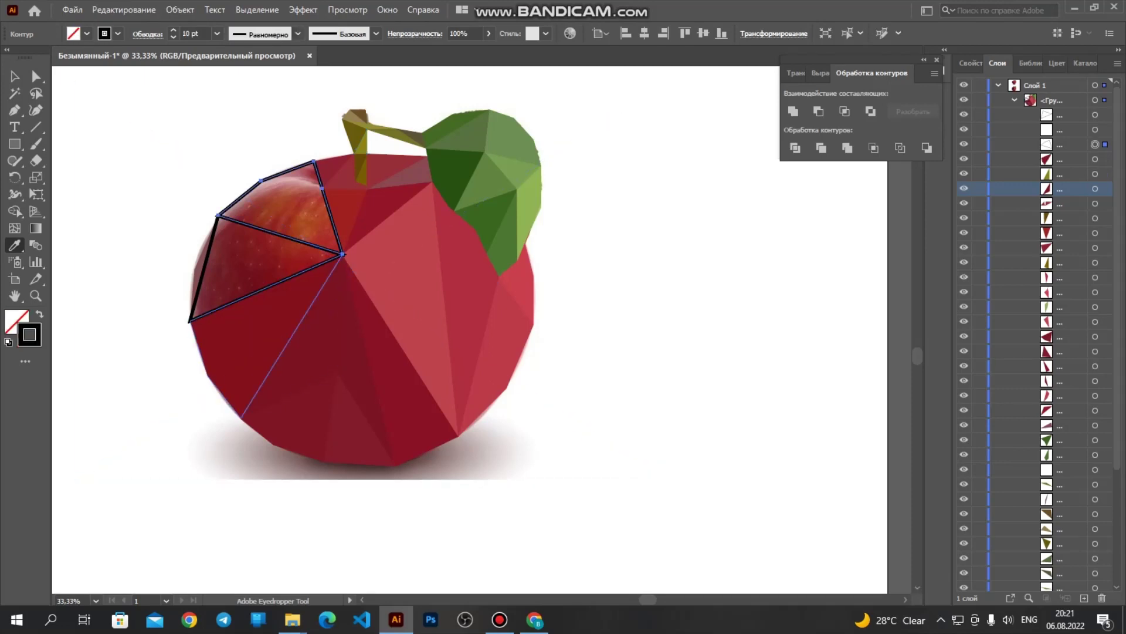
pyautogui.click(296, 215)
pyautogui.hotkey('ctrl', 'z')
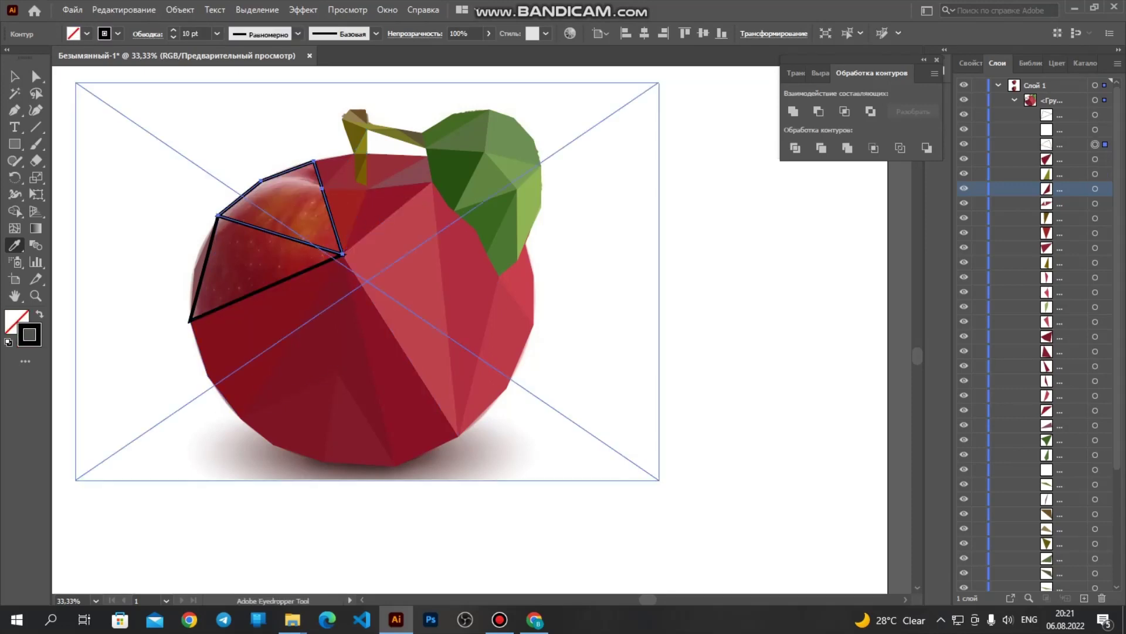
pyautogui.click(304, 217)
pyautogui.hotkey('ctrl', 'z')
pyautogui.hotkey('ctrl', 'shift', 'z')
# Step: Fill the last outlined facet on the apple's left side with sampled dark maroon and deselect the artwork
pyautogui.click(1095, 115)
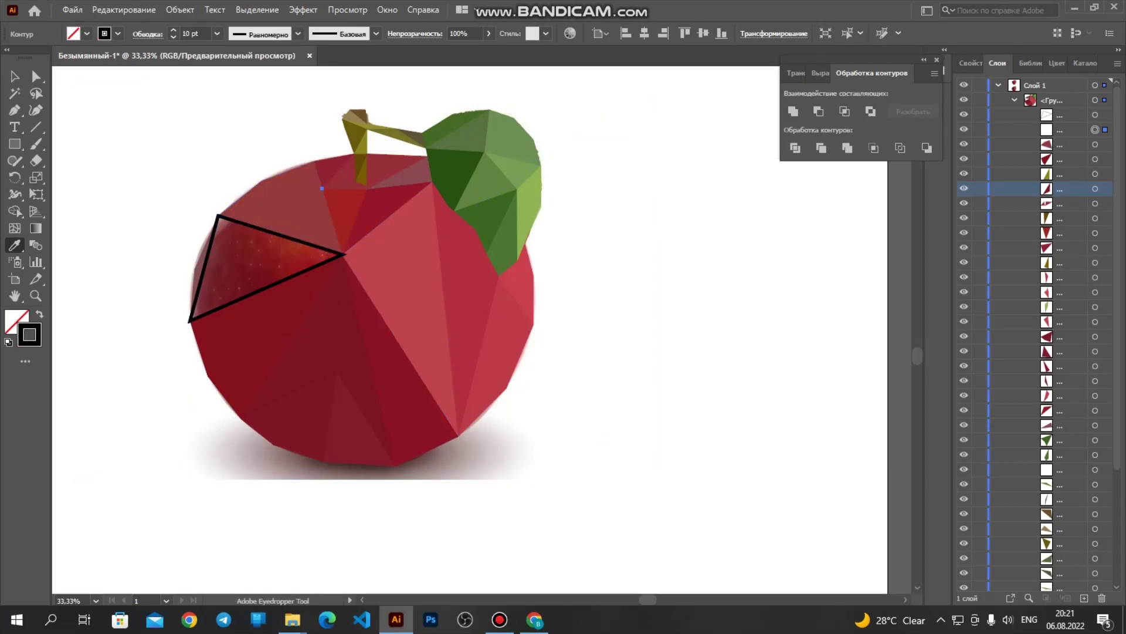
pyautogui.click(240, 273)
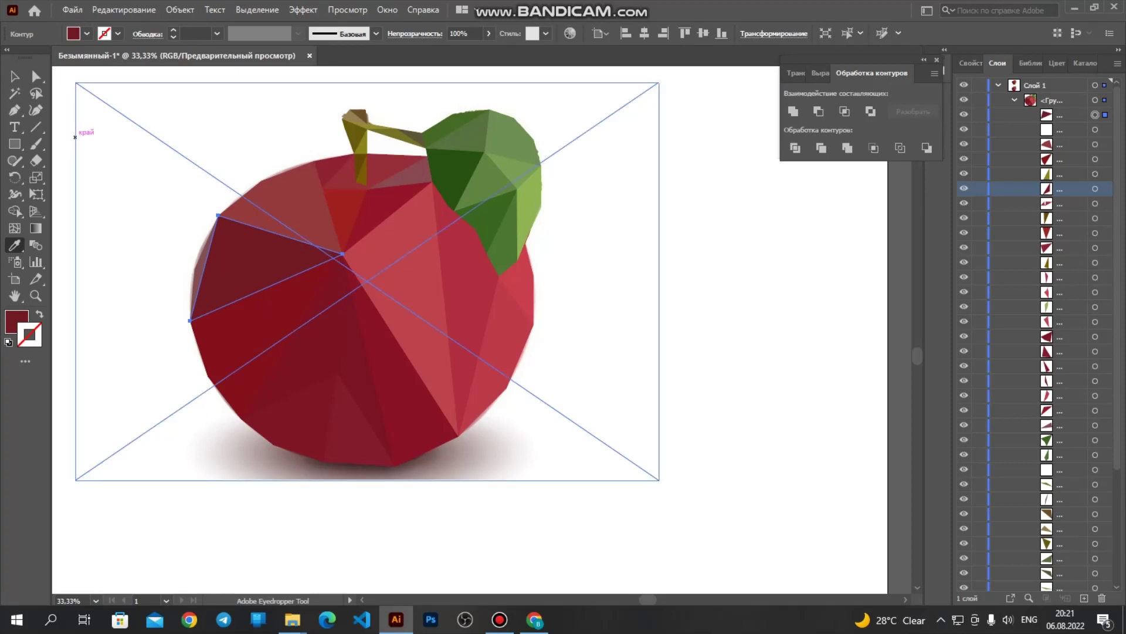
pyautogui.click(14, 76)
pyautogui.click(141, 520)
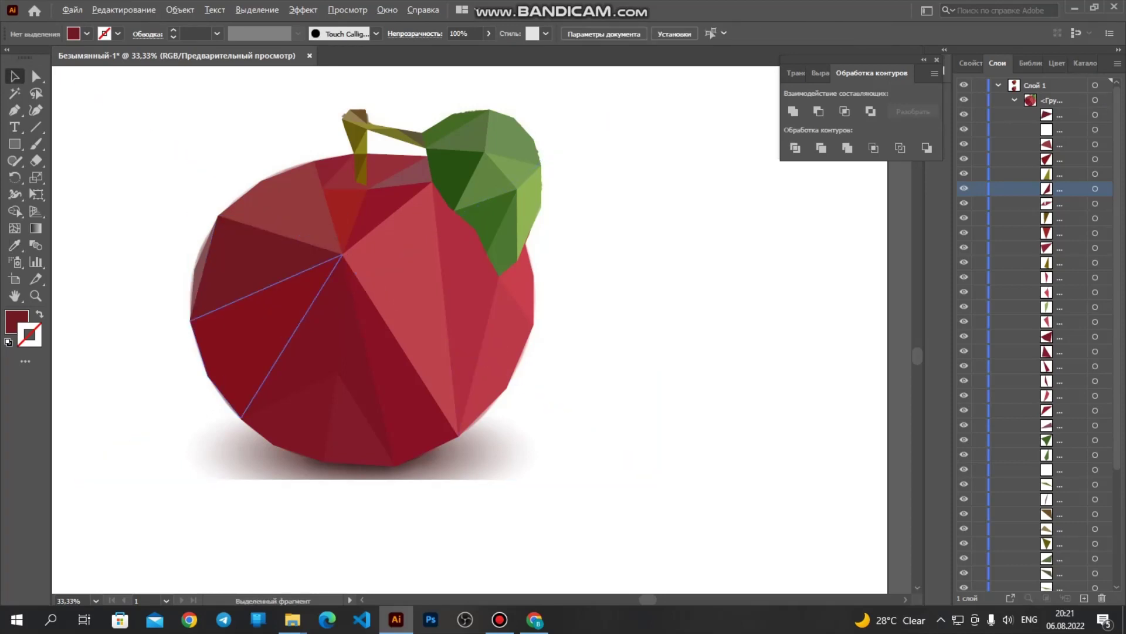
# Step: Examine the finished polygonal apple and compare it with the original apple photo above it
pyautogui.scroll(-2, 212, 353)
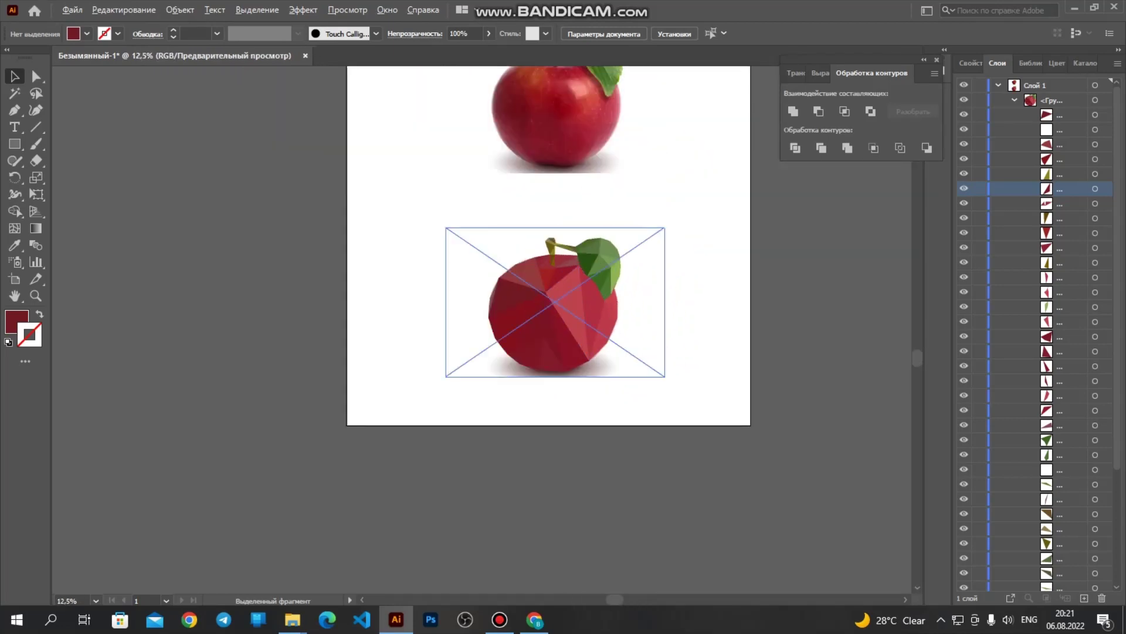
pyautogui.scroll(2, 608, 348)
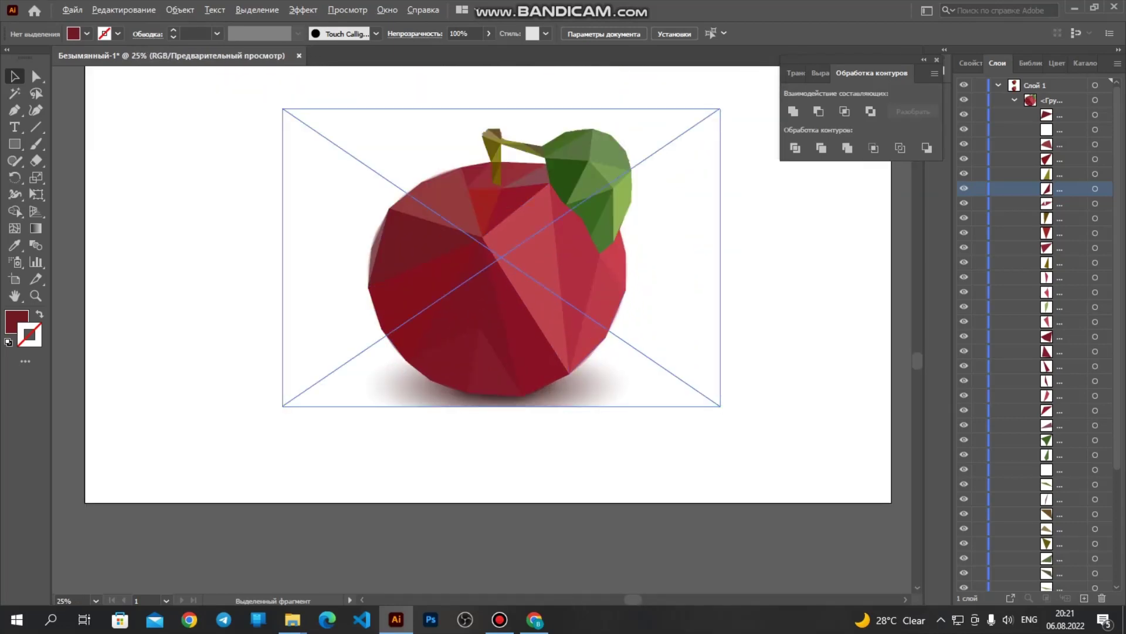
pyautogui.scroll(5, 502, 329)
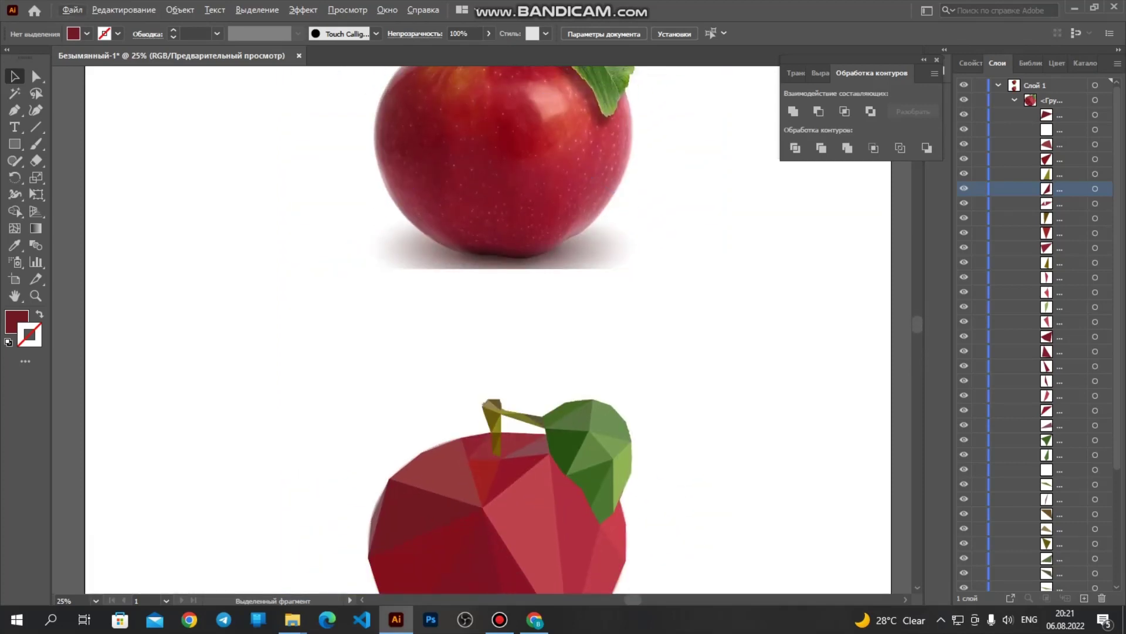
pyautogui.scroll(-3, 502, 328)
pyautogui.scroll(-1, 528, 352)
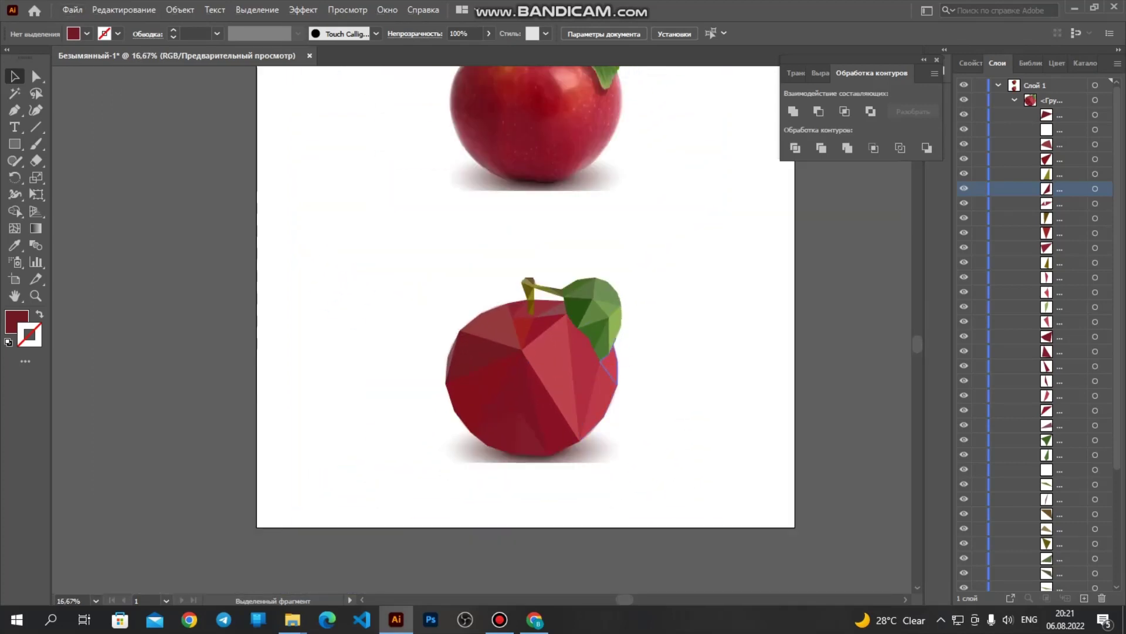
pyautogui.scroll(1, 608, 366)
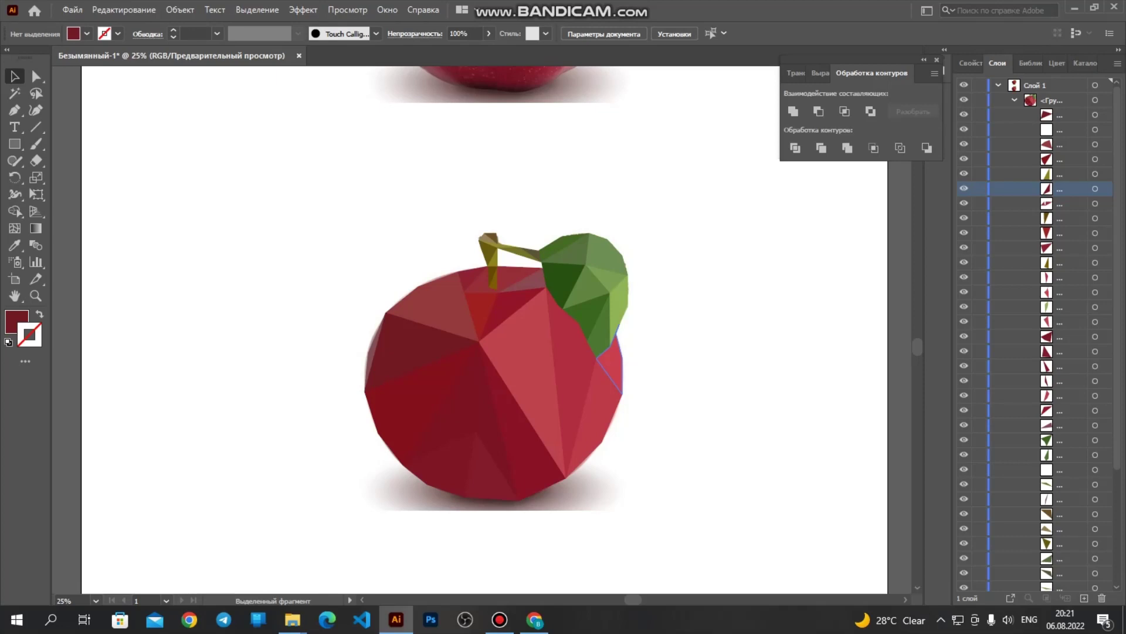
pyautogui.scroll(6, 502, 329)
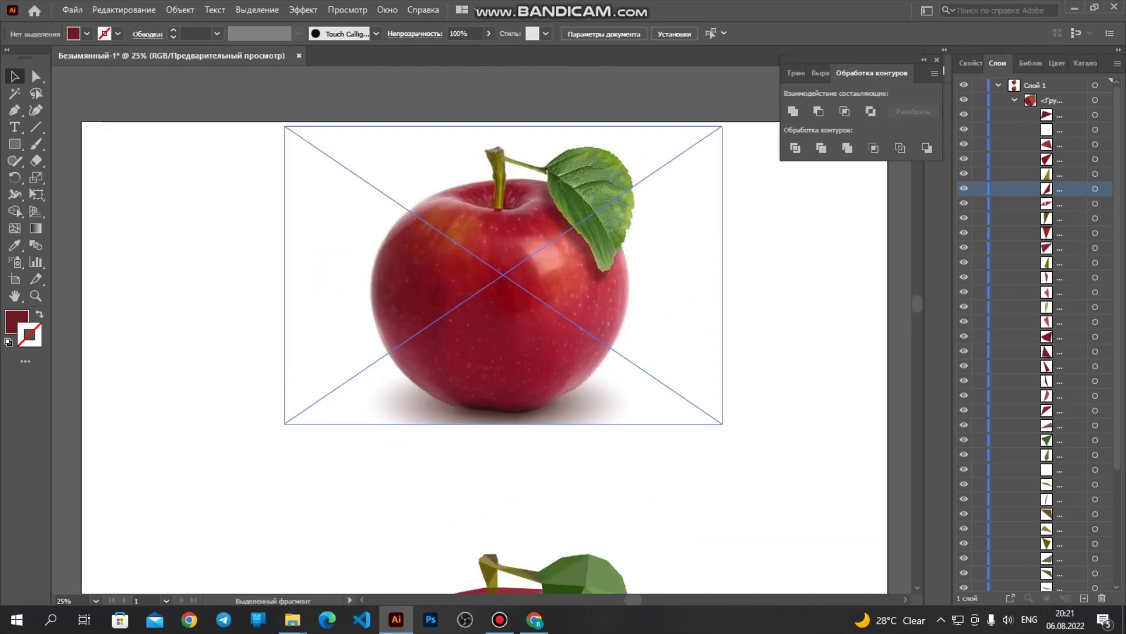
pyautogui.scroll(-8, 502, 329)
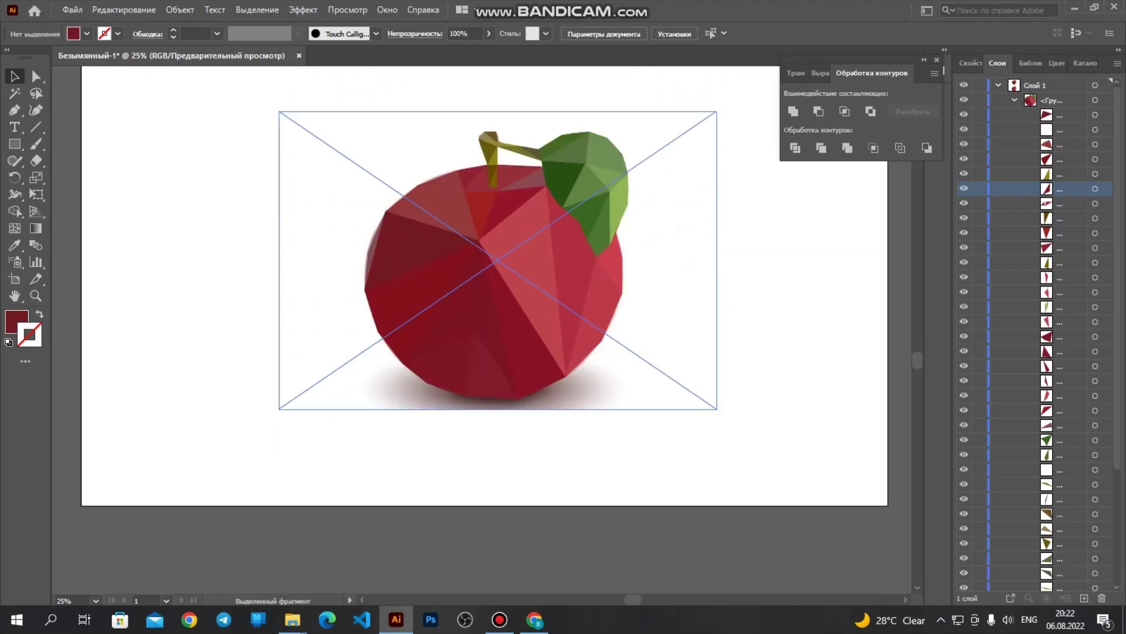
pyautogui.scroll(-2, 498, 238)
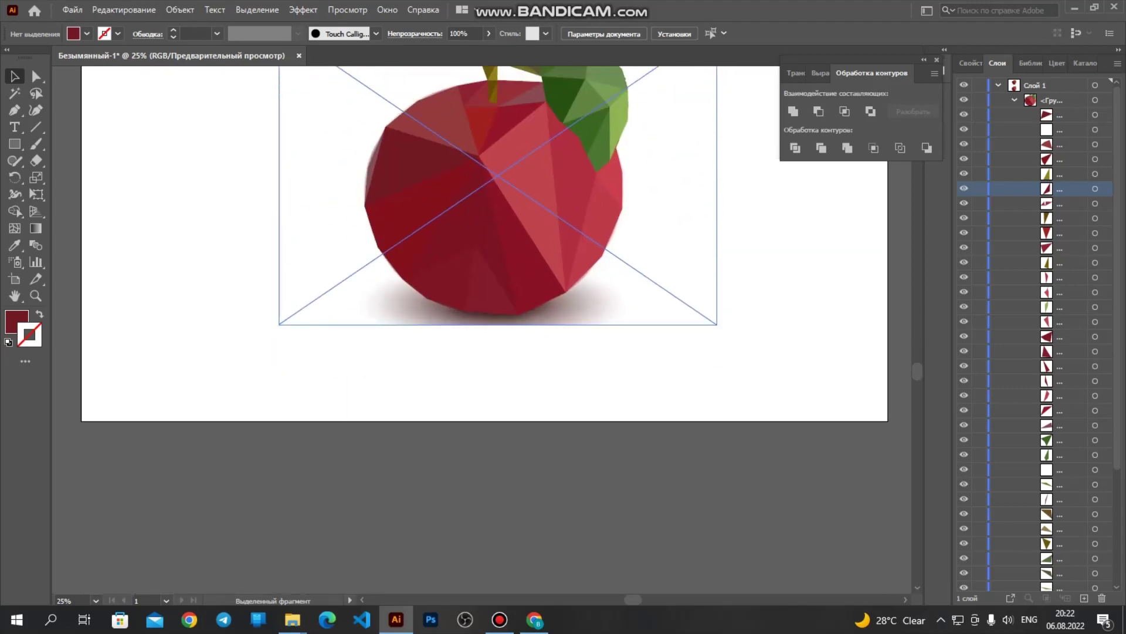